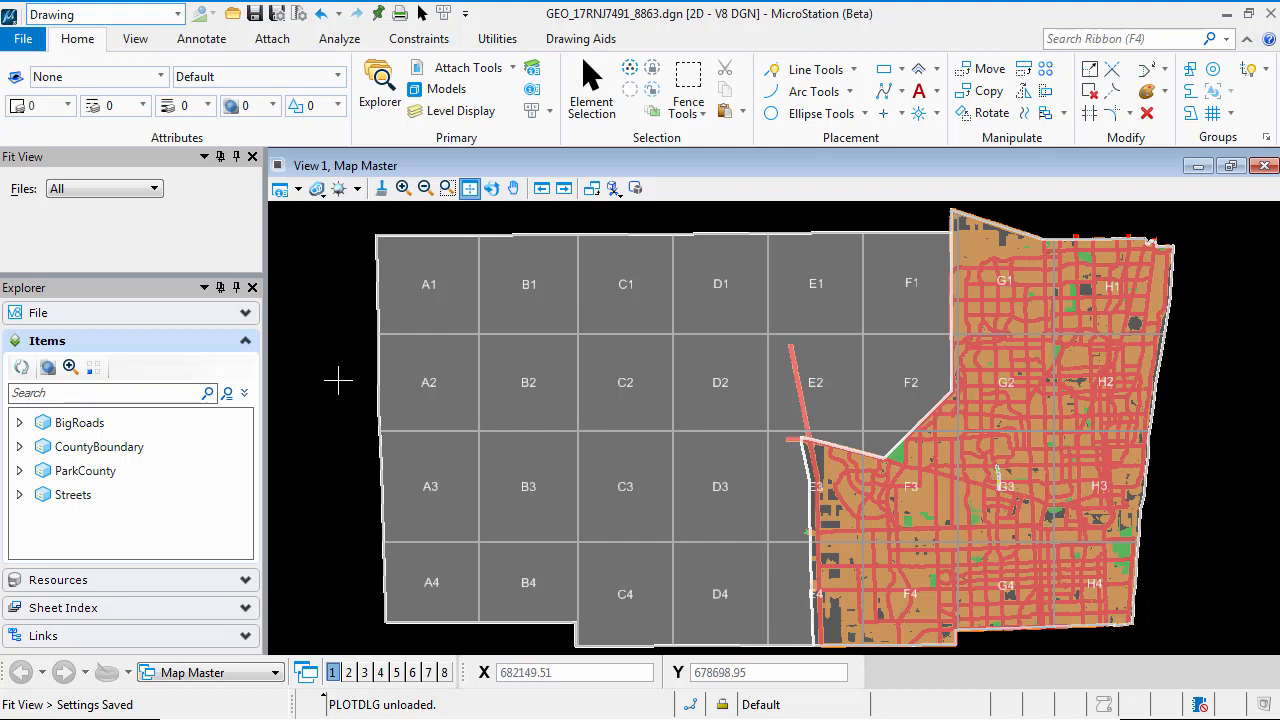
Start attaching a new reference to the map and browse to the SHP folder in QuickStart for Mapping
left_click(446, 72)
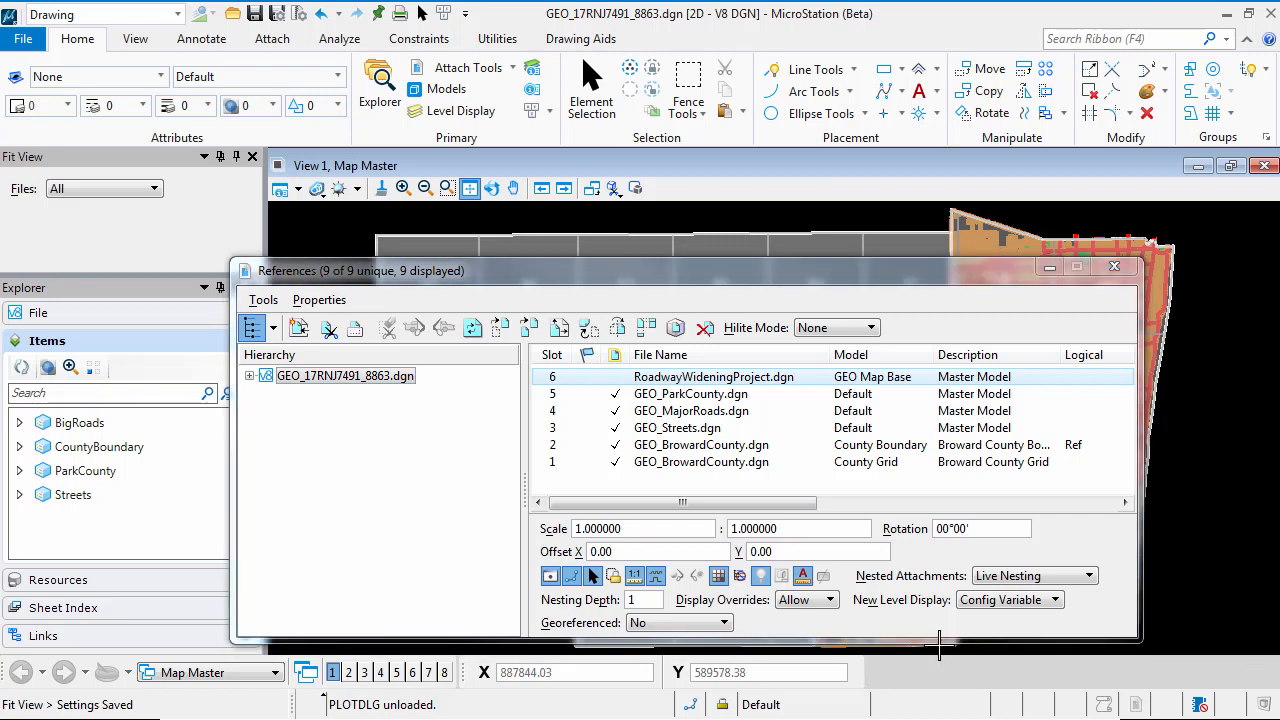
left_click(298, 328)
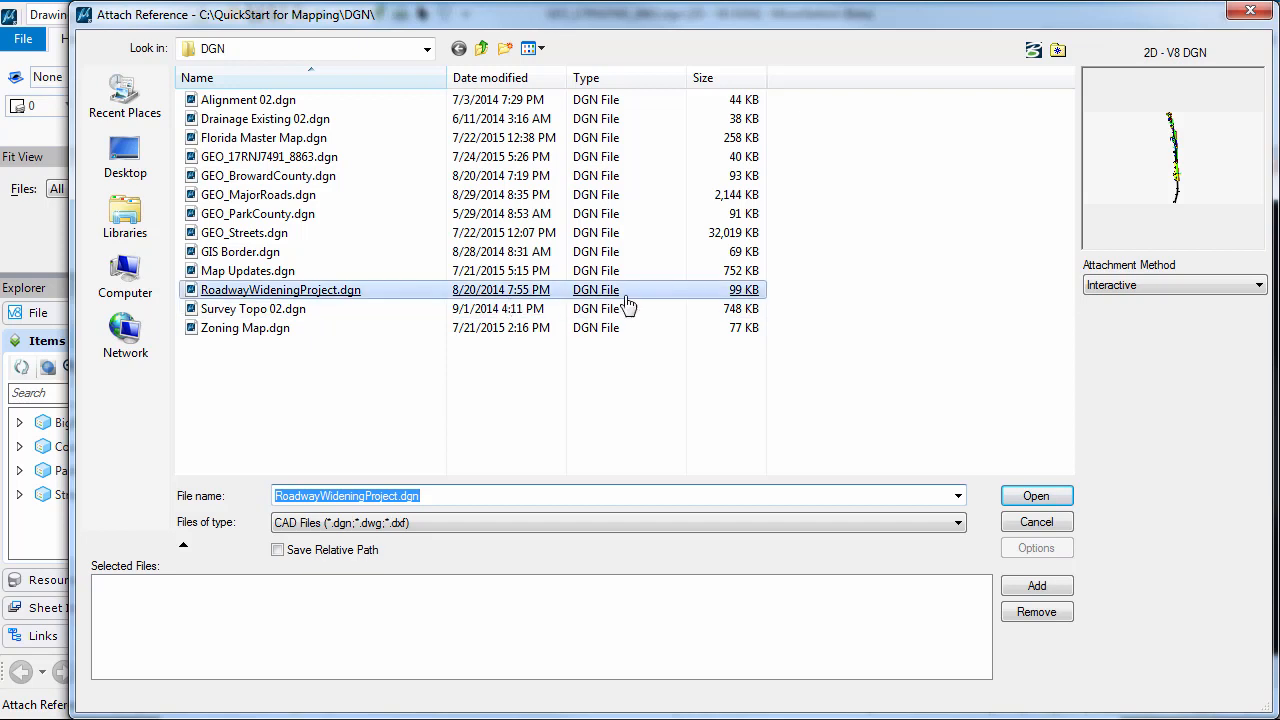
left_click(482, 49)
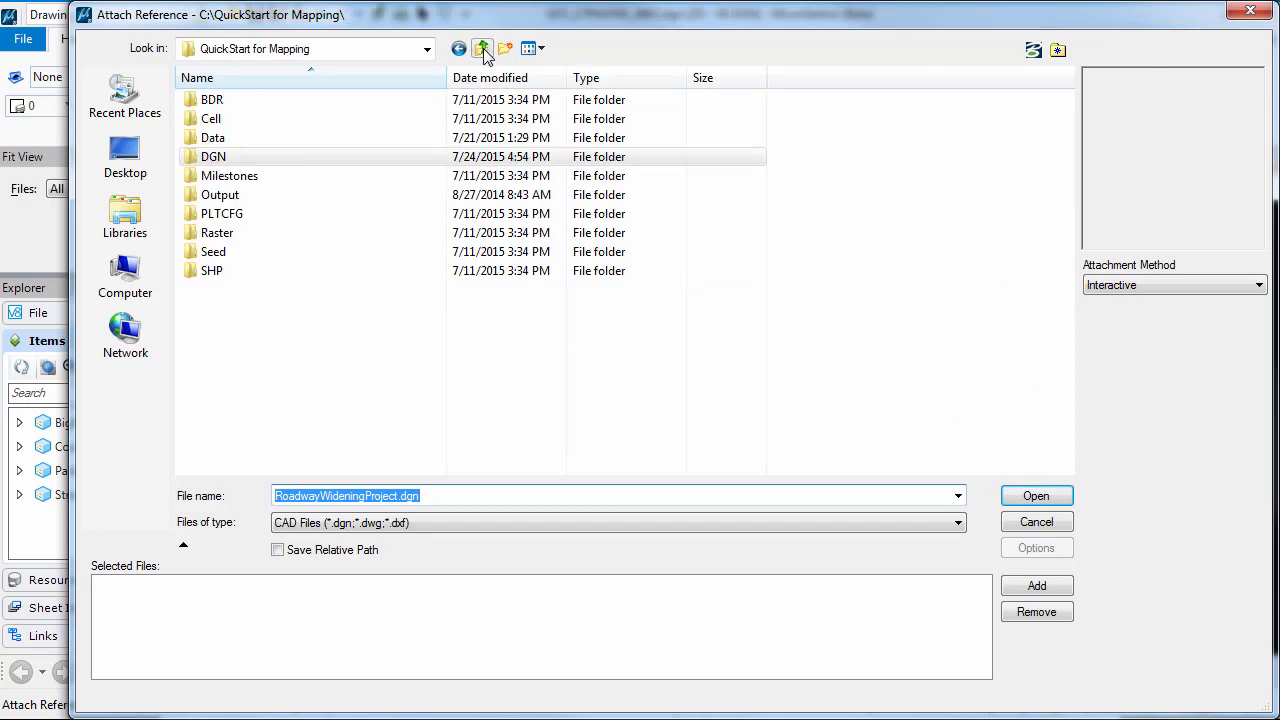
left_click(212, 278)
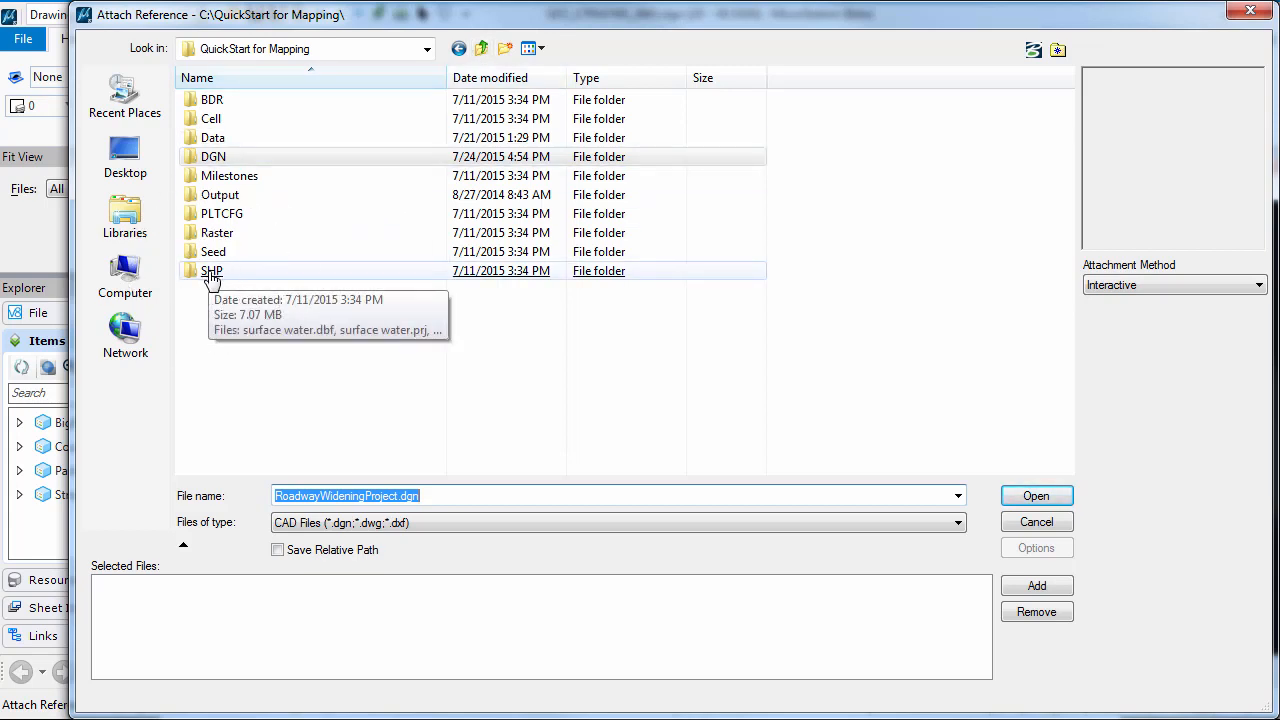
left_click(215, 279)
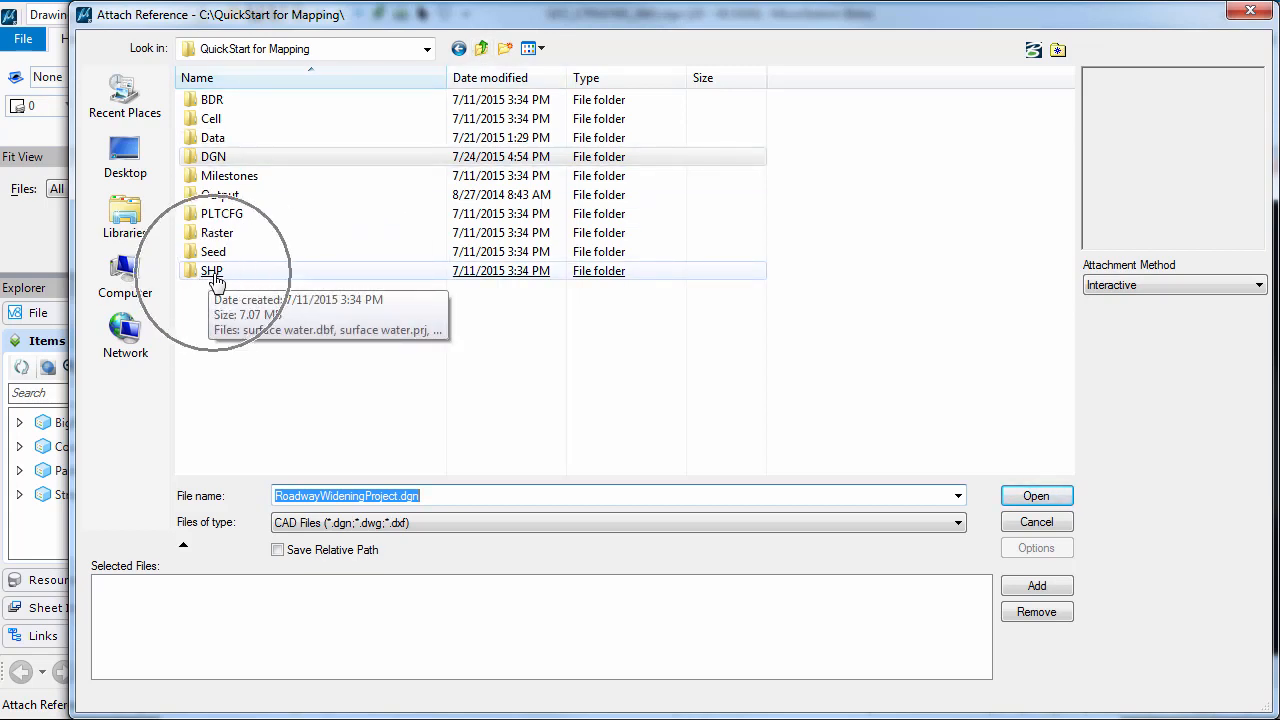
double_click(215, 279)
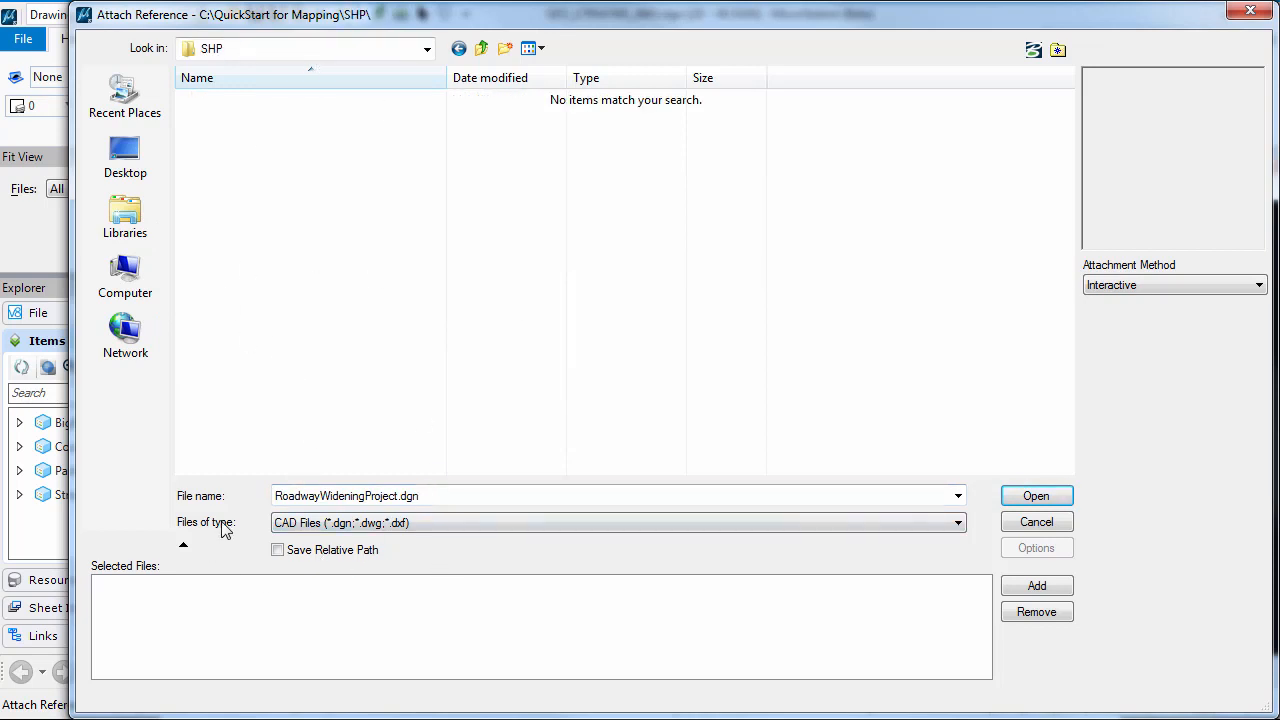
Filter the SHP folder's file list to Shapefiles (*.shp)
key("ctrl")
key("ctrl")
key("ctrl")
key("ctrl")
key("ctrl")
left_click(957, 523)
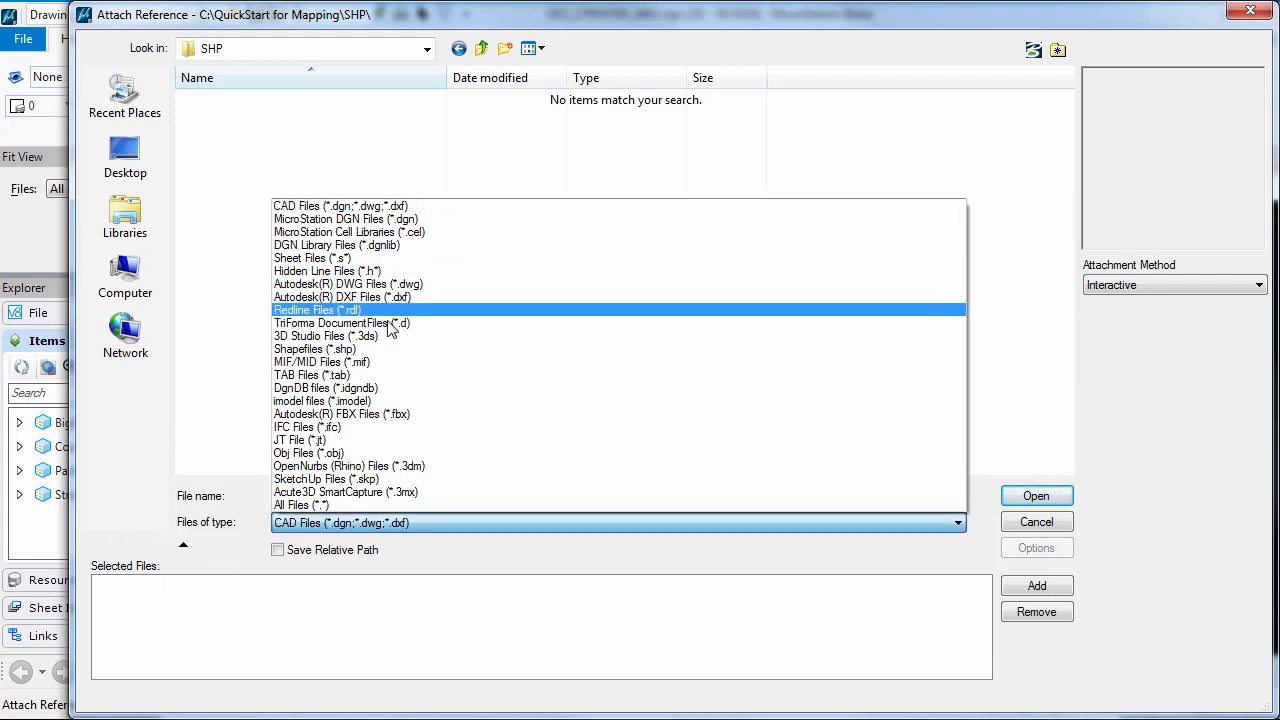
key("ctrl")
key("ctrl")
key("ctrl")
key("ctrl")
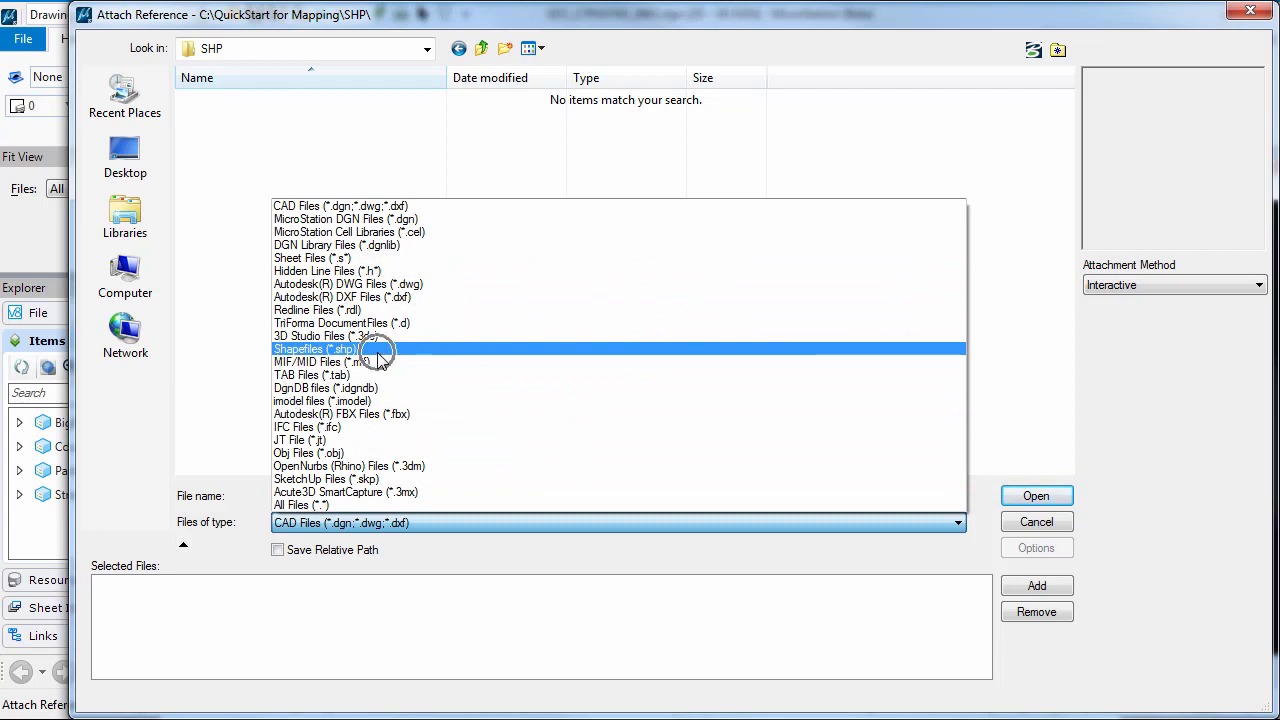
left_click(378, 350)
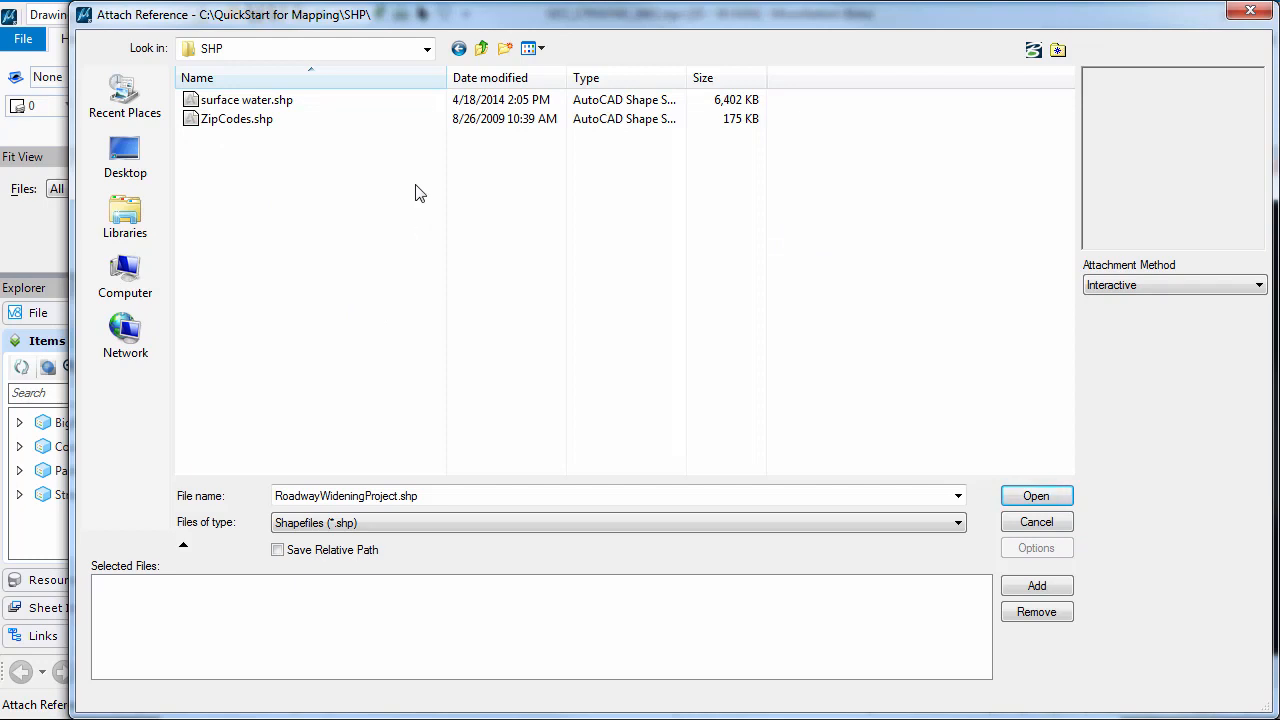
List all file types to examine the surface water shapefile's companion files, including surface water.prj, and restore the Shapefiles (*.shp) filter
left_click(536, 521)
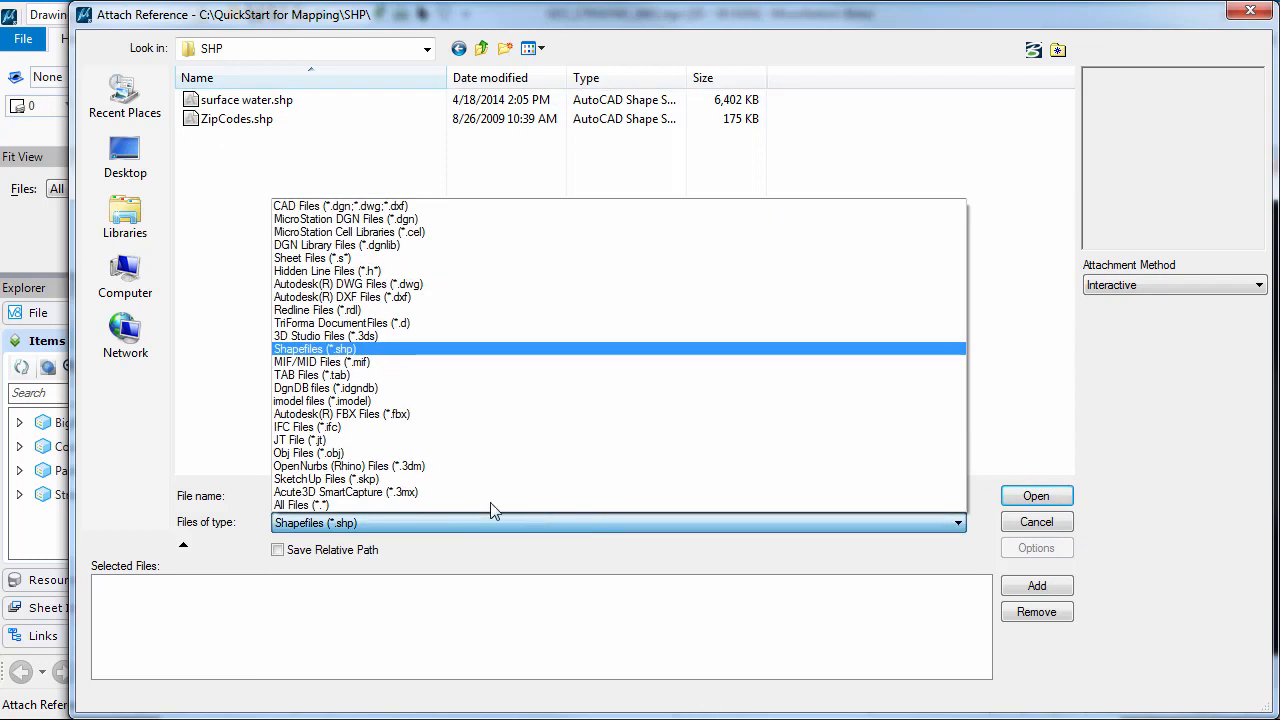
left_click(492, 503)
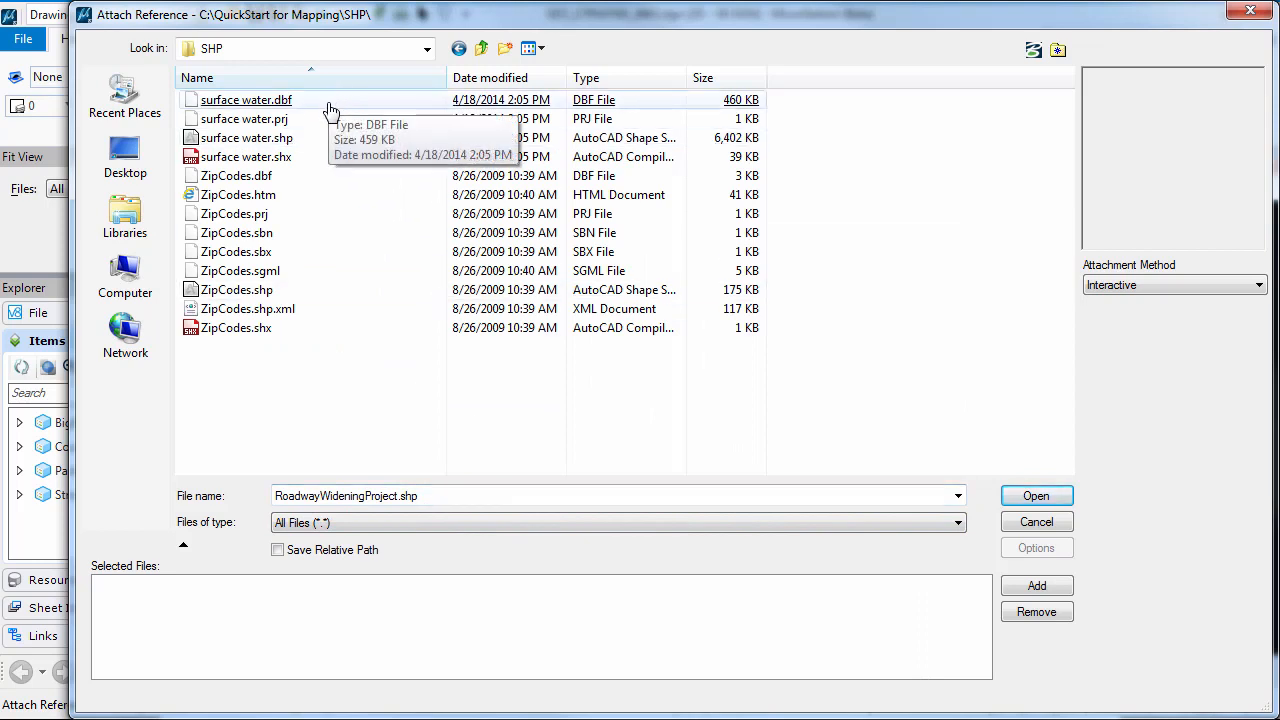
left_click(328, 103)
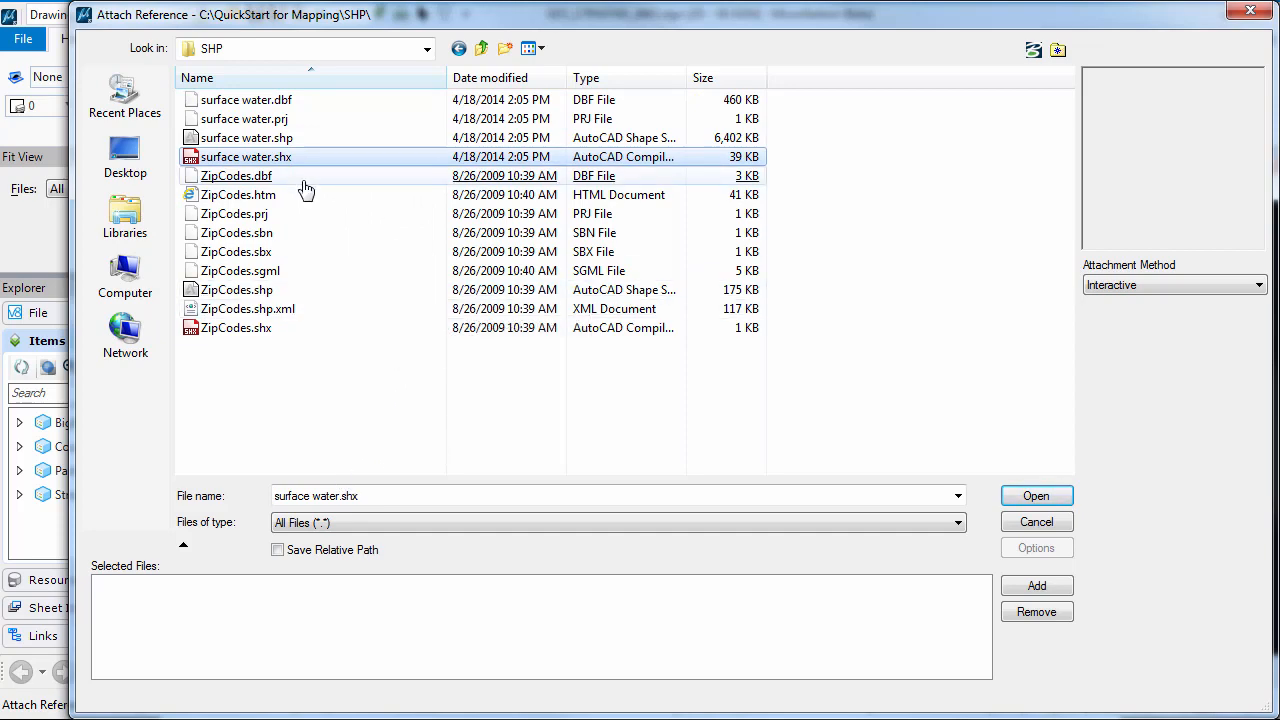
left_click(305, 119)
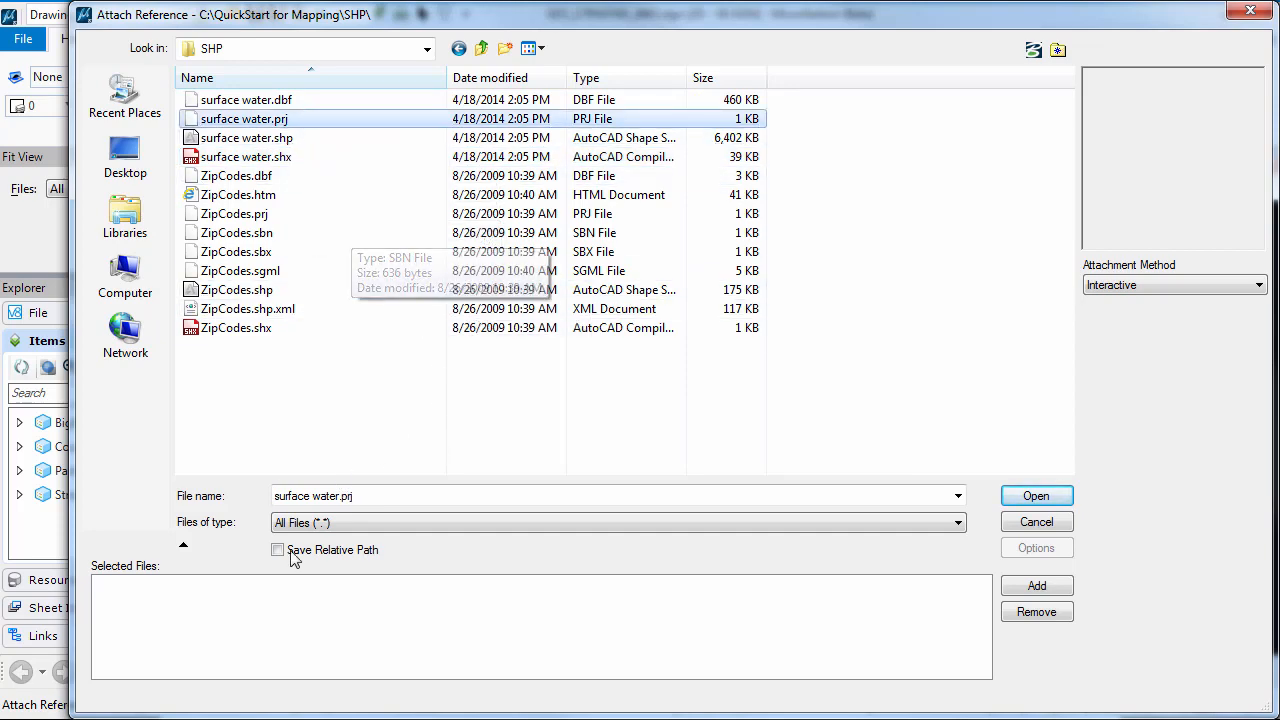
left_click(362, 521)
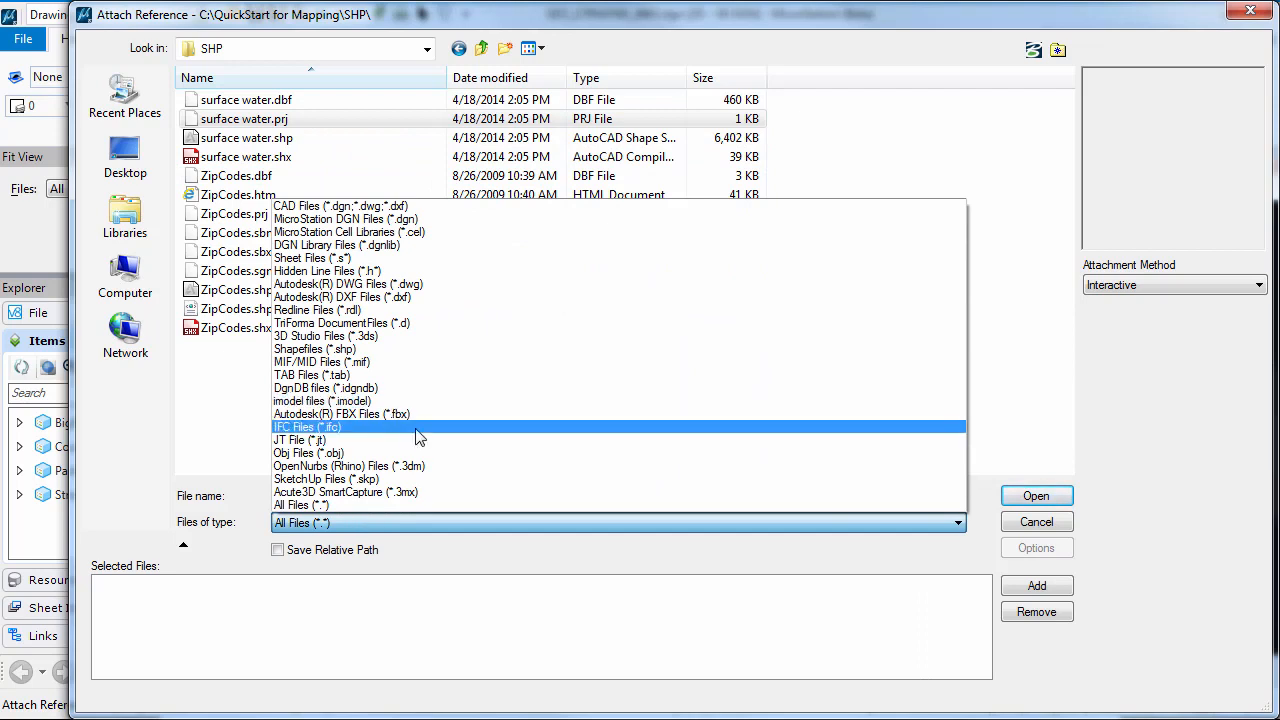
left_click(315, 349)
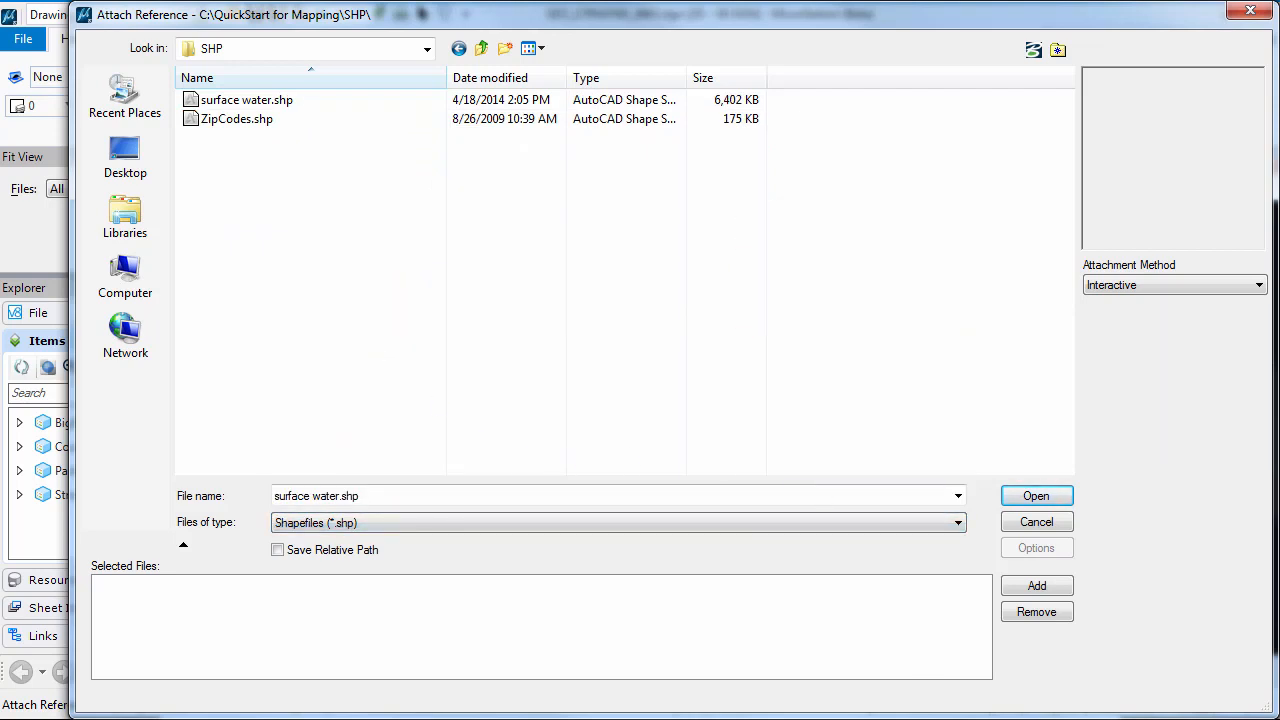
Attach surface water.shp as a reference with the Geographic - Reprojected orientation
left_click(243, 104)
double_click(243, 101)
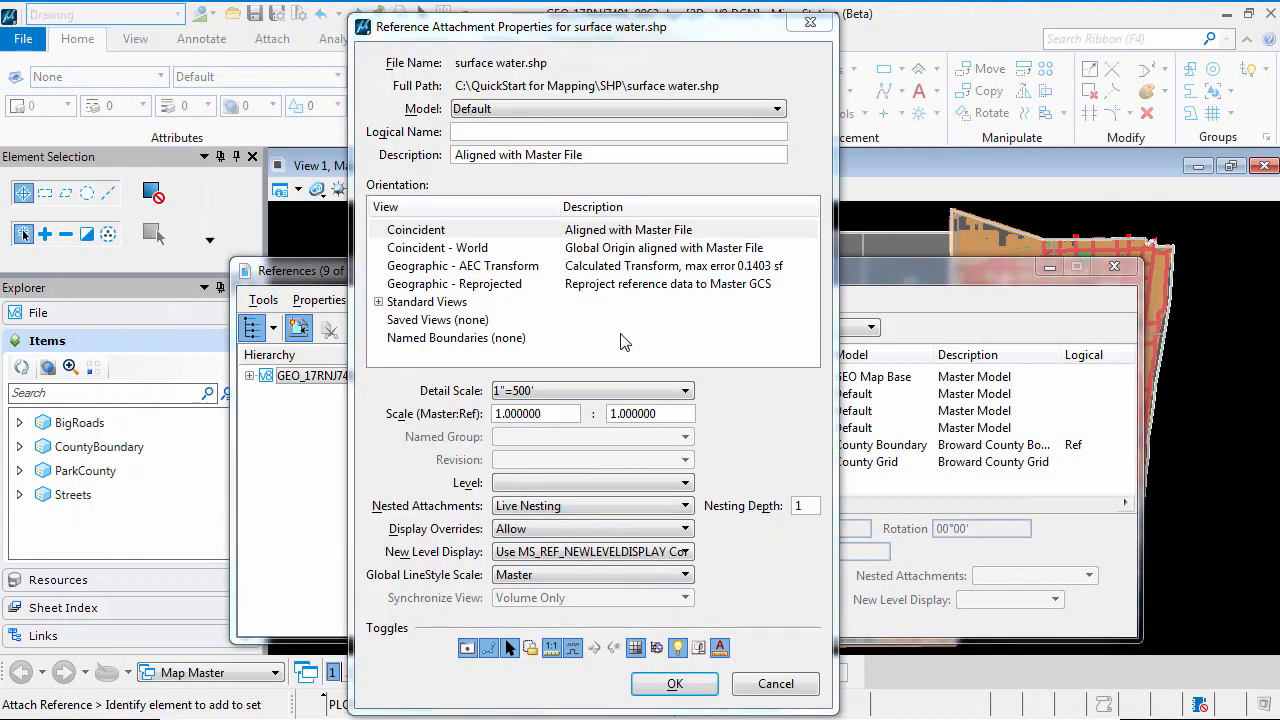
left_click(614, 287)
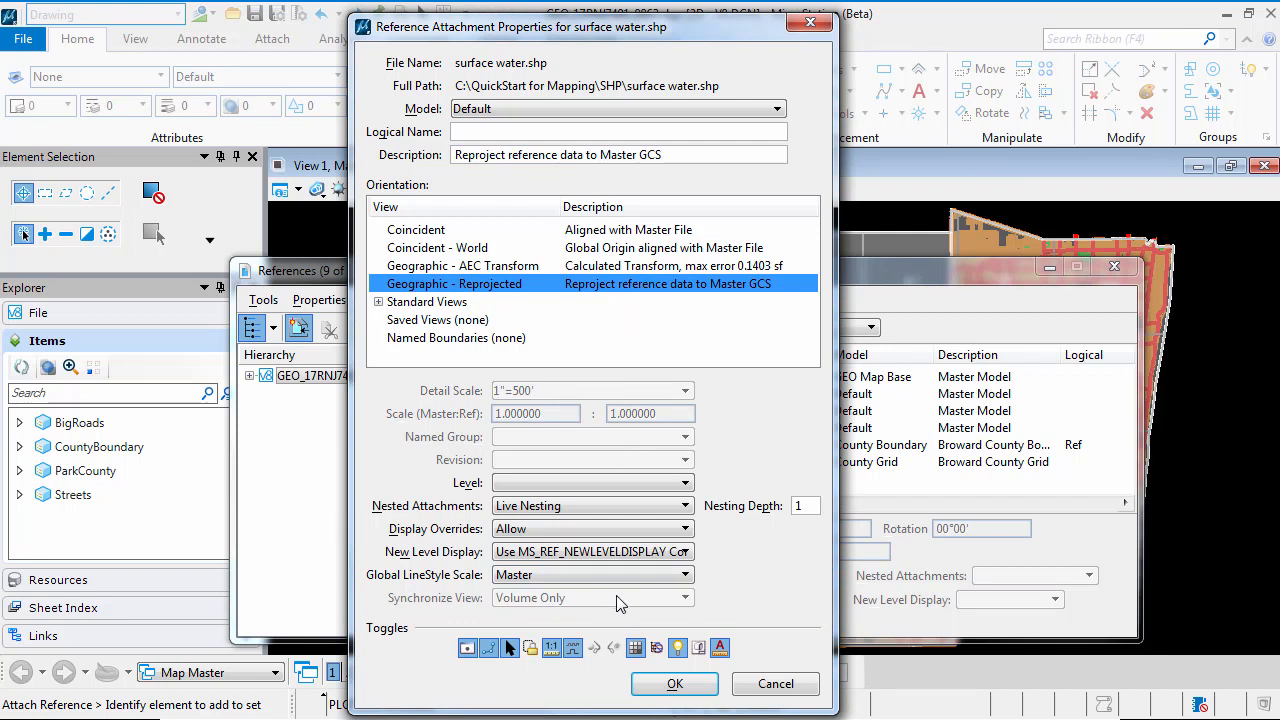
left_click(675, 684)
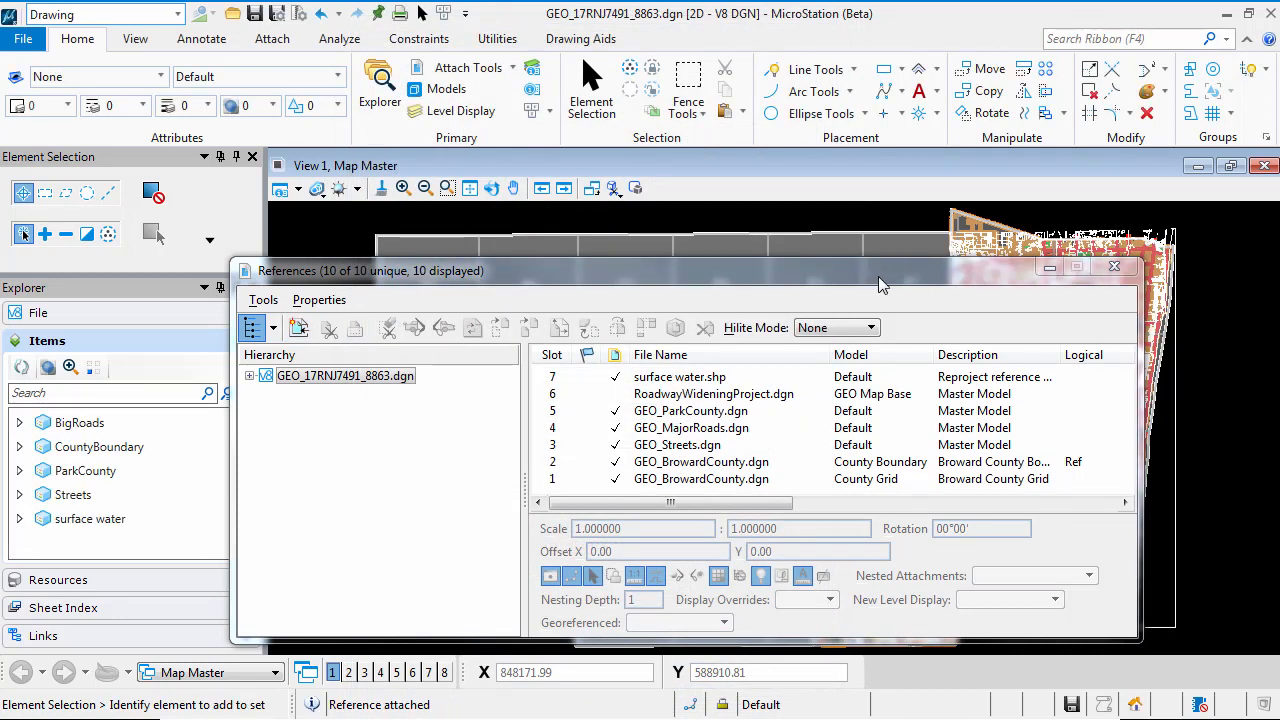
Move the References dialog aside to inspect the attached surface water data on the map, and bring it back
left_click_drag(852, 288, 662, 712)
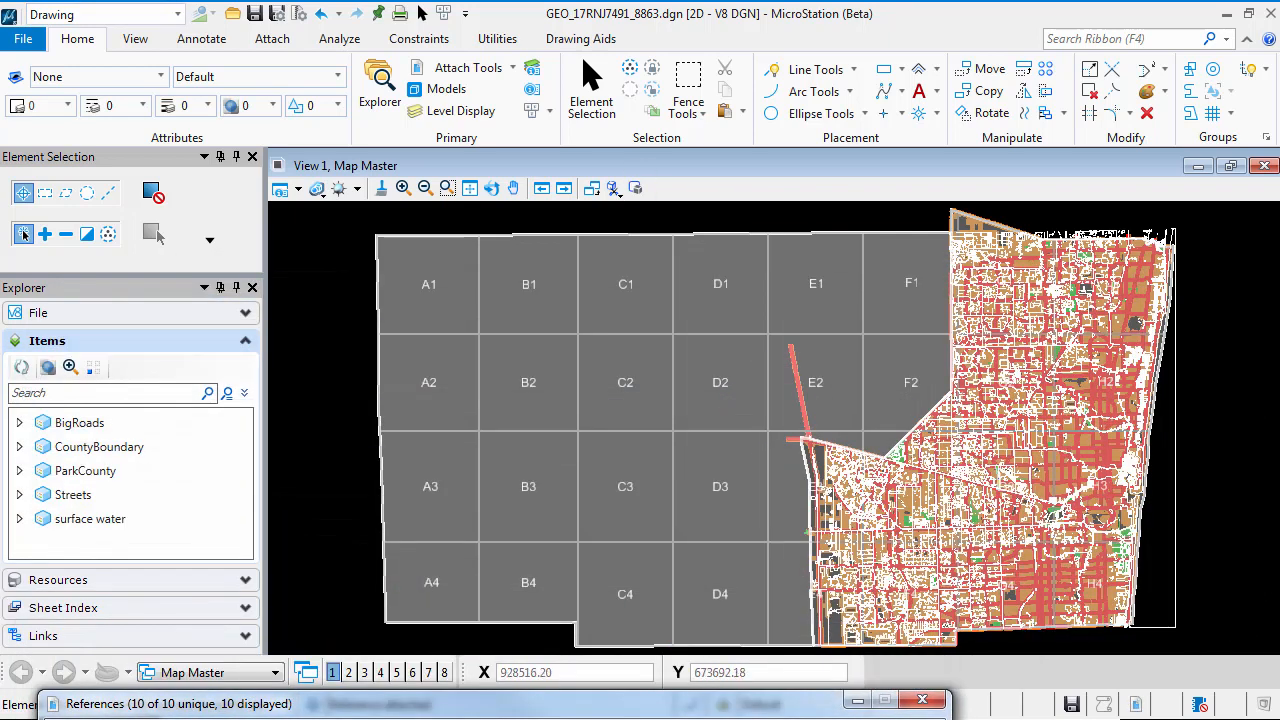
left_click(1045, 403)
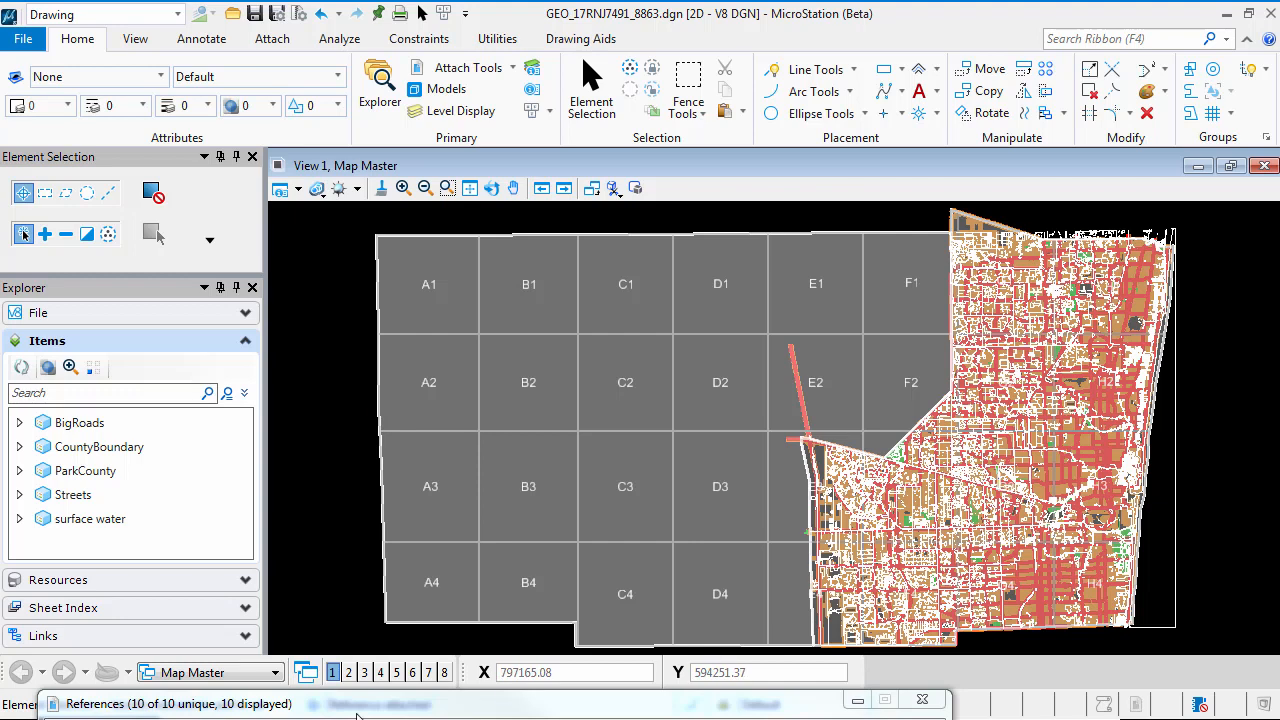
left_click(418, 710)
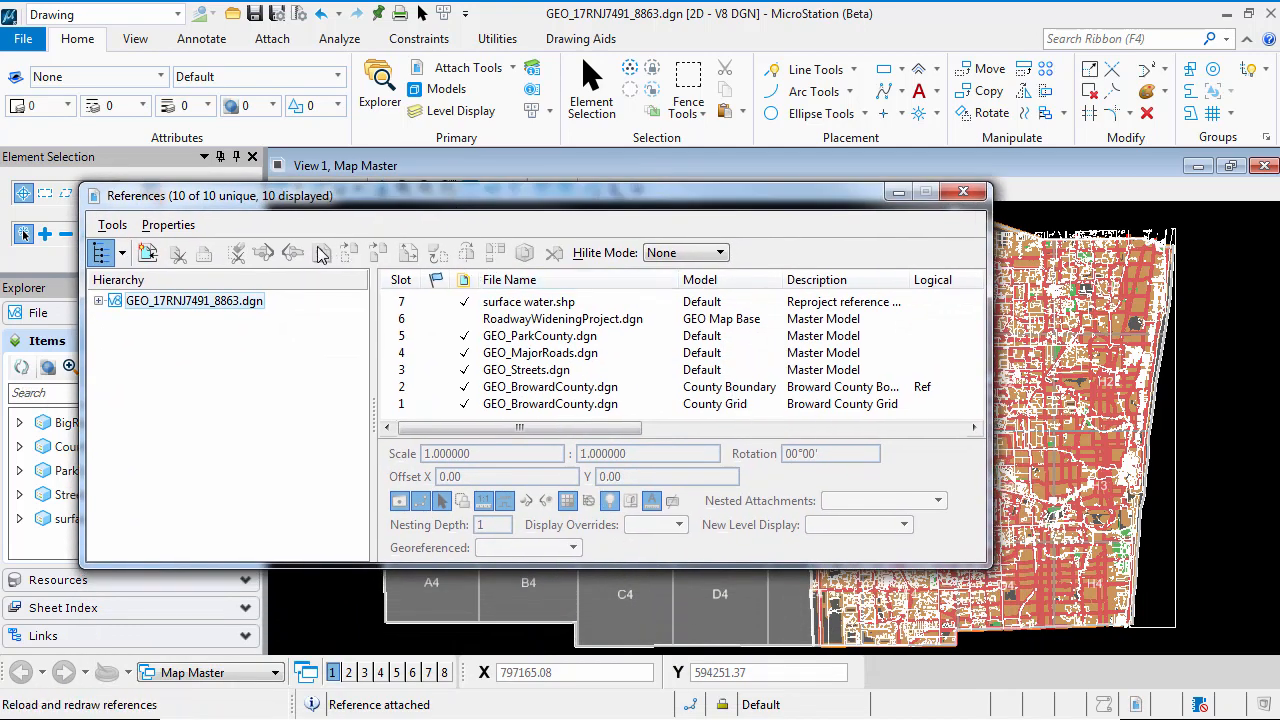
In the reference update sequence, move surface water.shp up to directly below the County Boundary reference
left_click(165, 225)
left_click(192, 271)
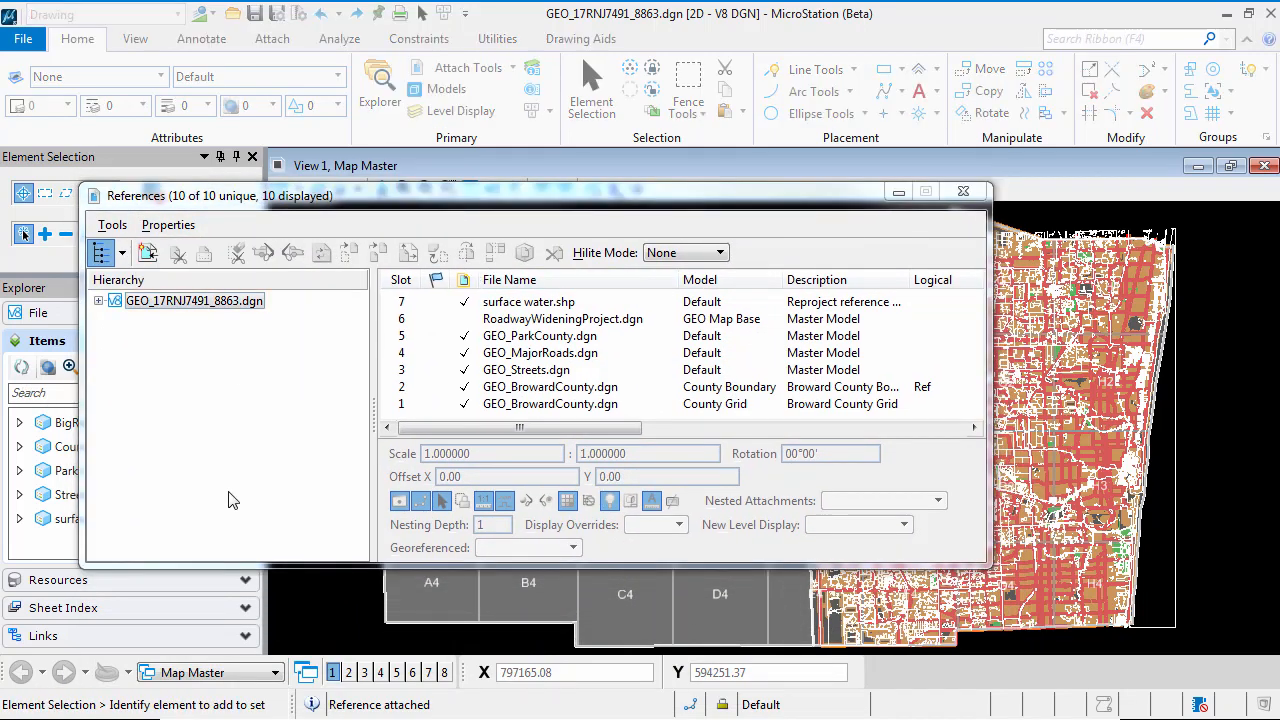
left_click(572, 369)
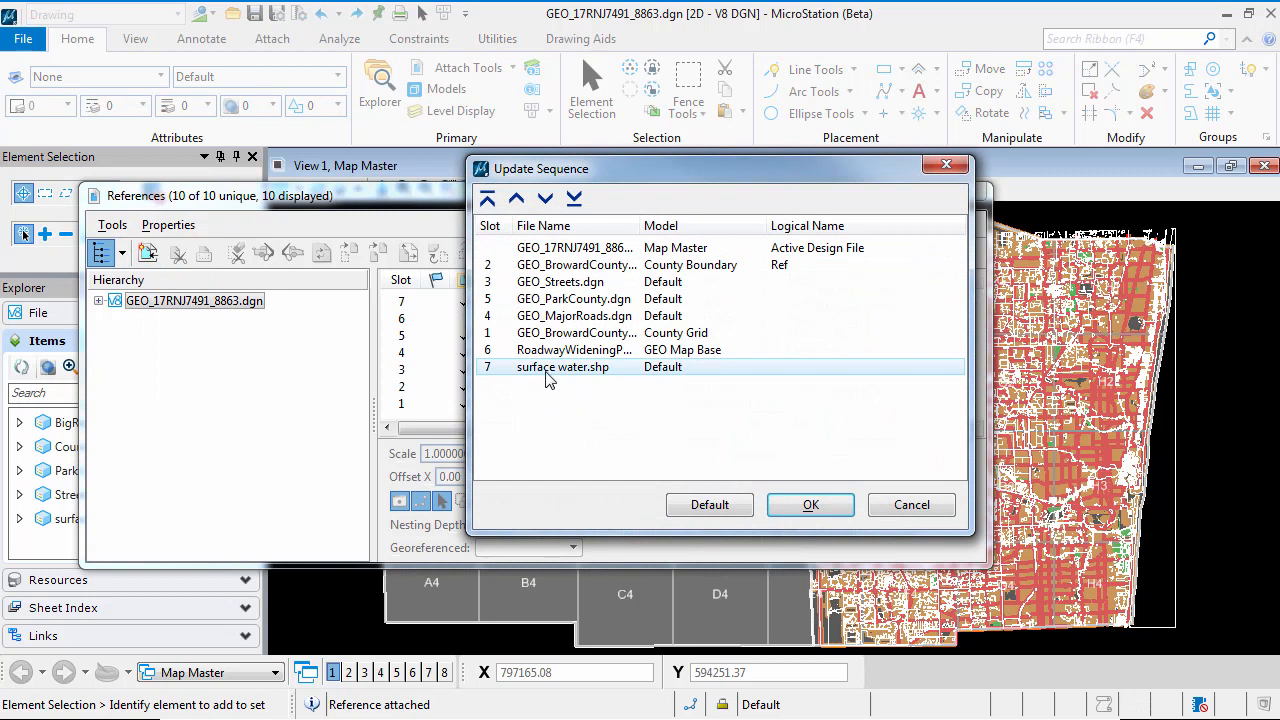
left_click(517, 200)
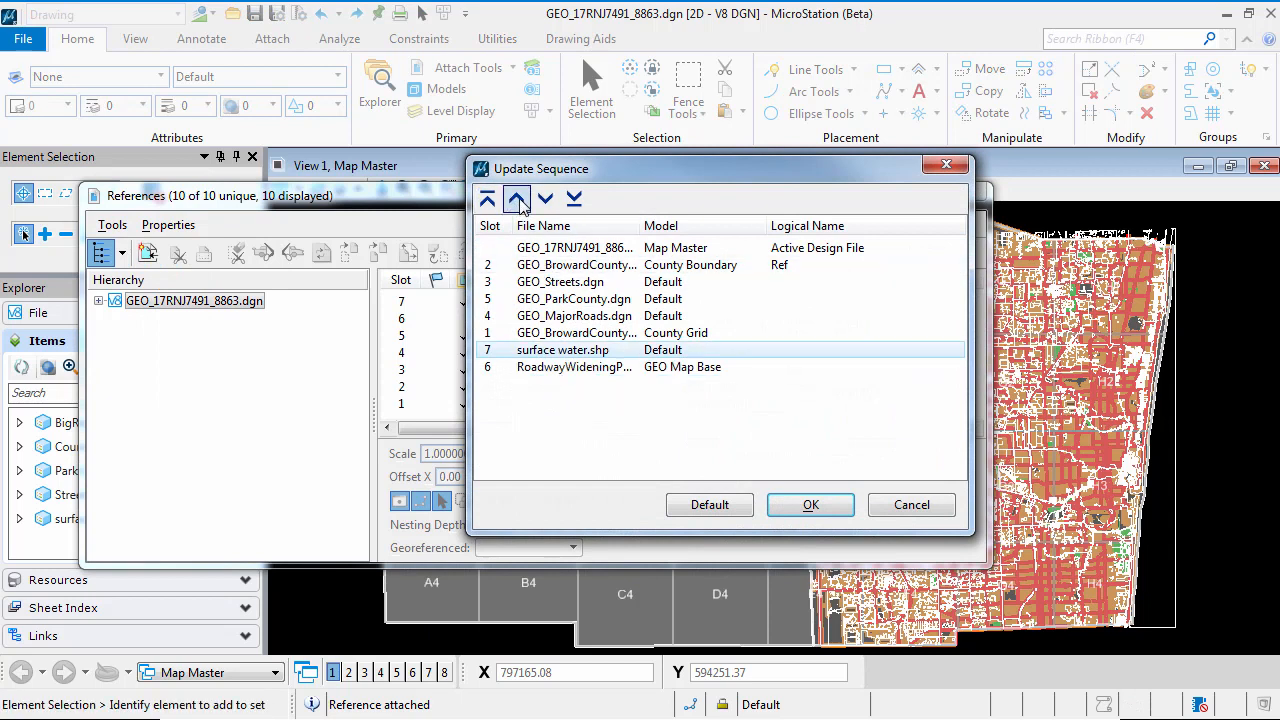
left_click(517, 200)
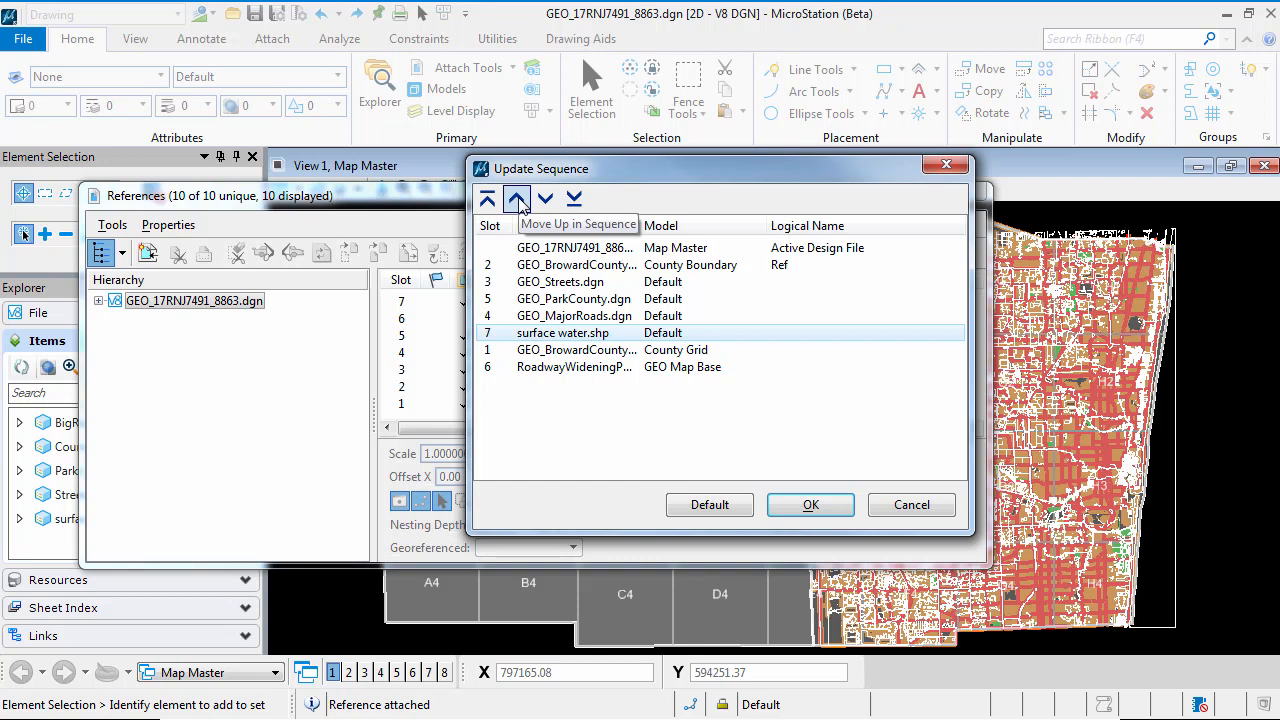
left_click(517, 200)
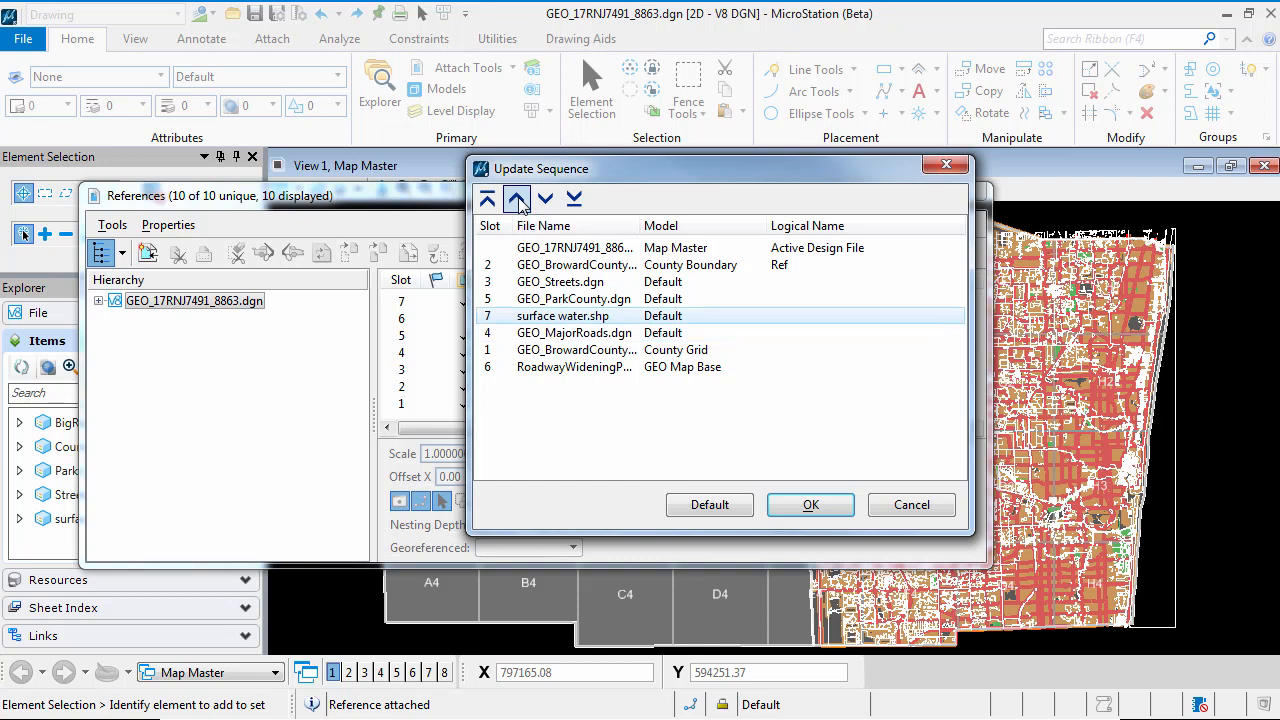
left_click(517, 200)
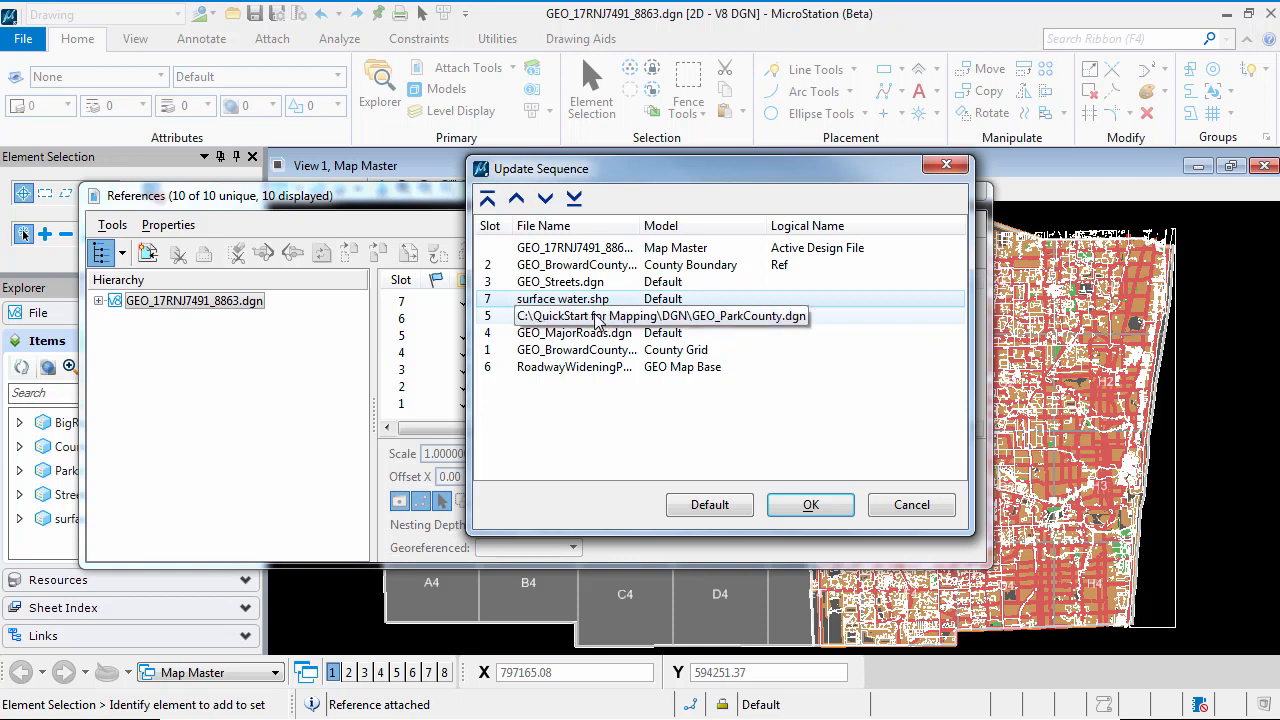
left_click(516, 198)
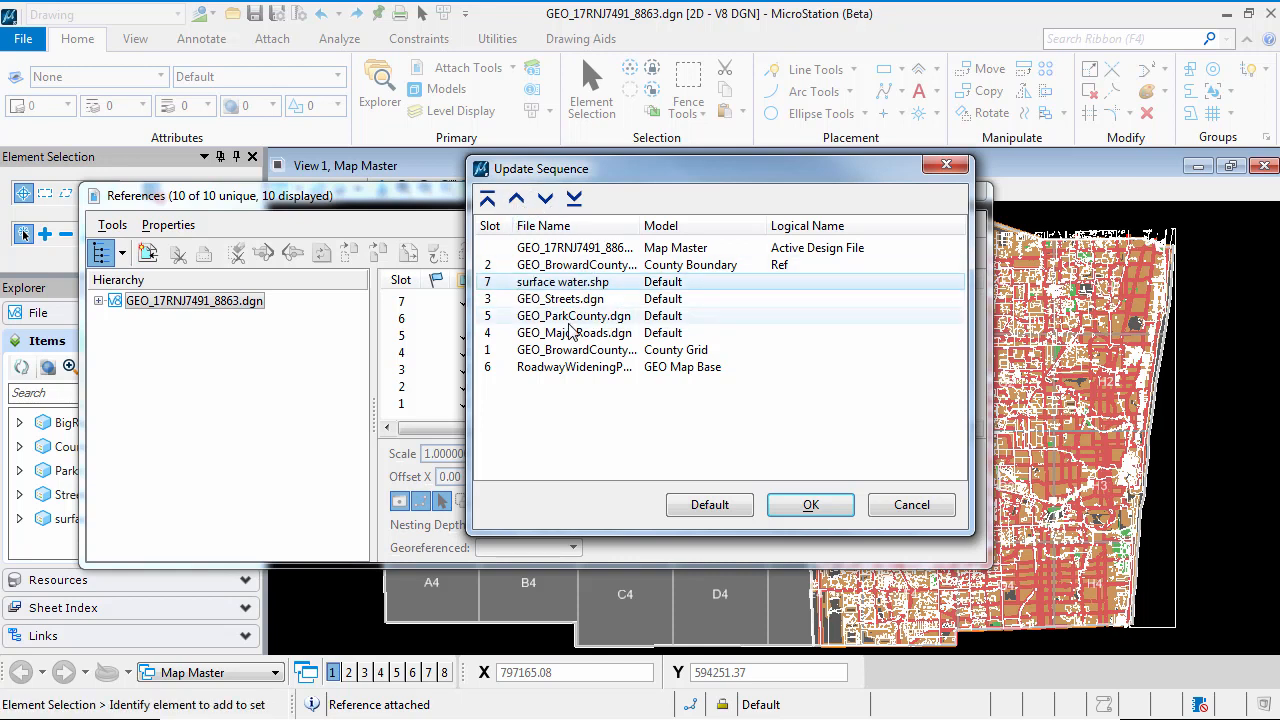
Move GEO_ParkCounty.dgn directly above surface water.shp in the update sequence and apply the new order
left_click(572, 316)
left_click(518, 200)
left_click(518, 200)
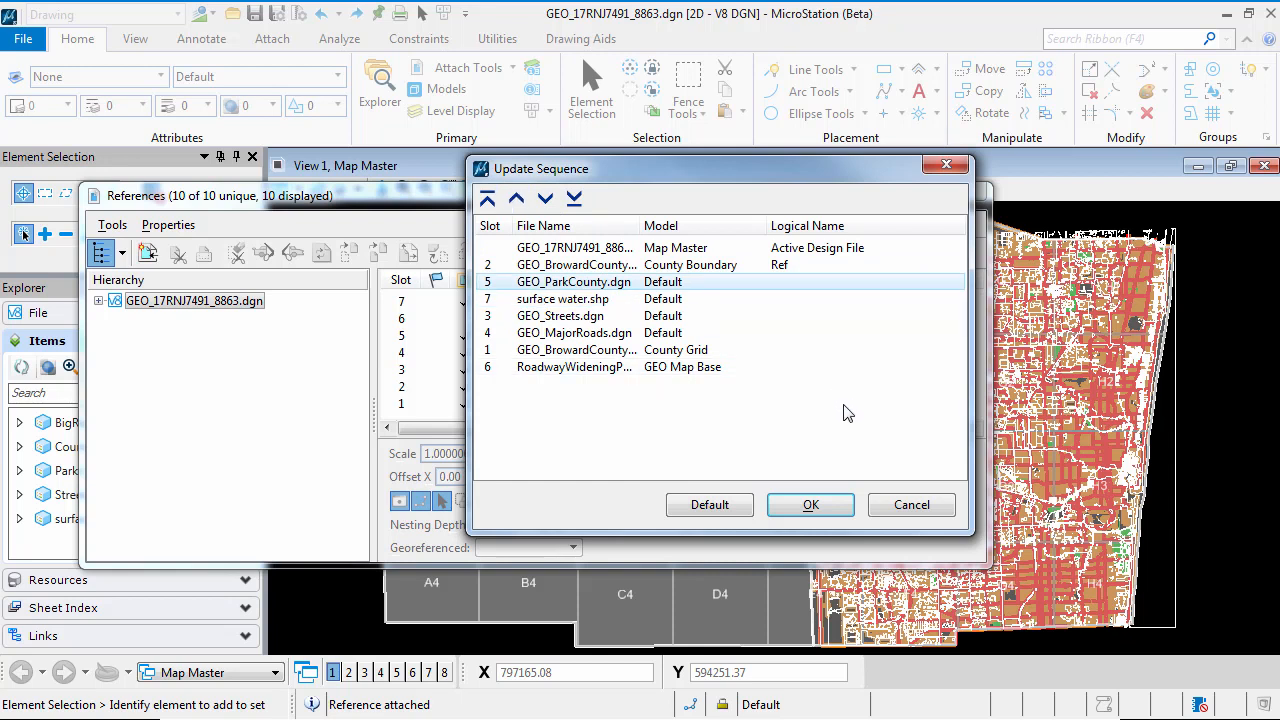
left_click(546, 305)
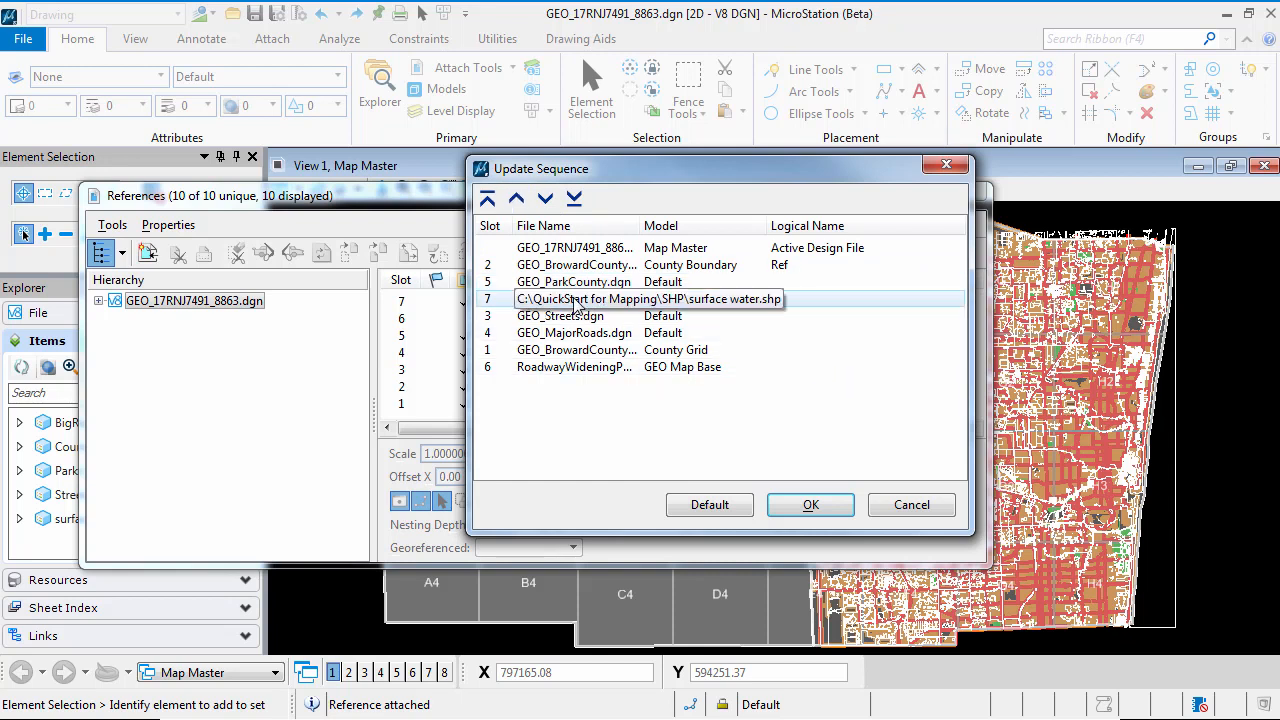
left_click(808, 506)
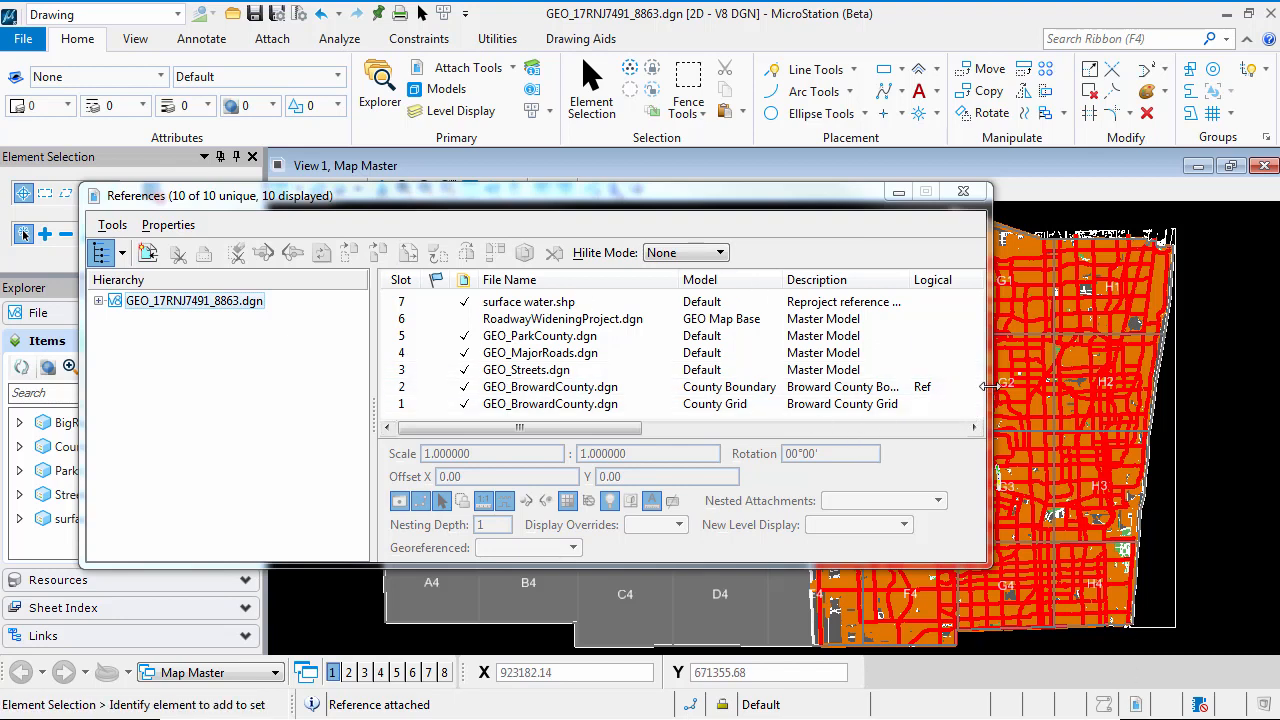
Widen the References dialog, narrow its hierarchy pane, and bring the remaining setting columns into view with surface water.shp selected
left_click_drag(988, 386, 1248, 386)
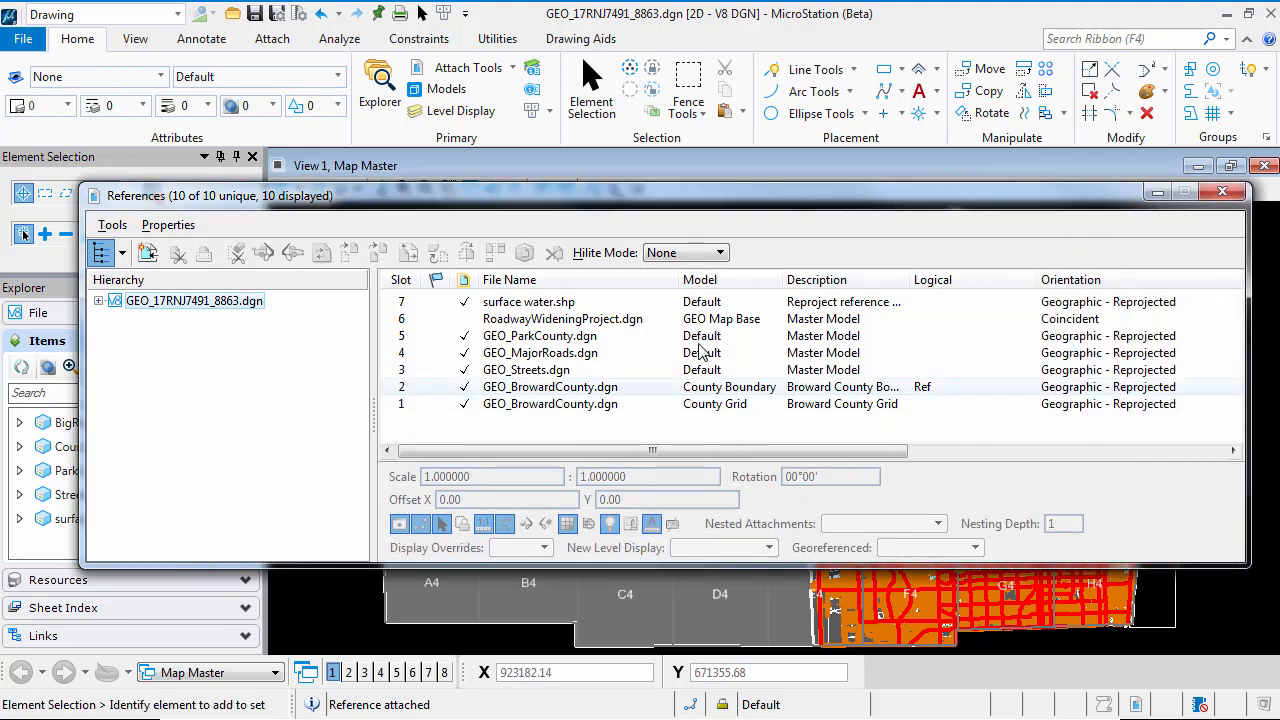
left_click(600, 301)
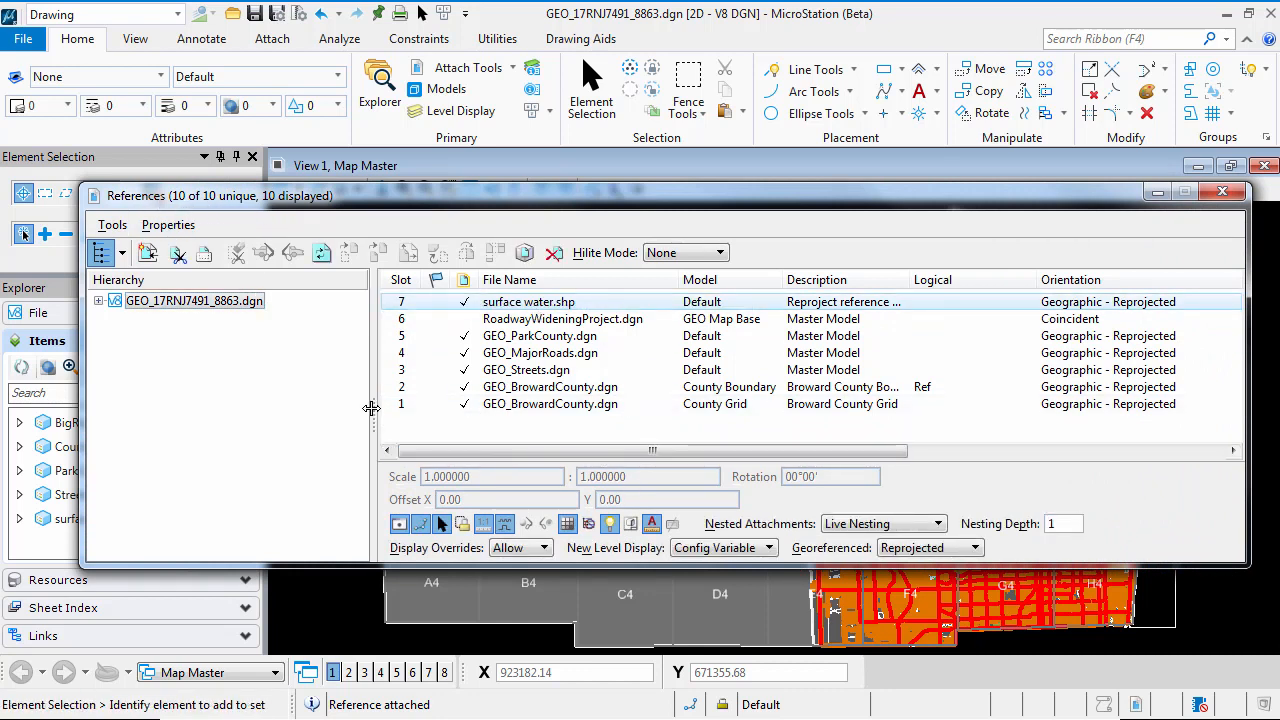
left_click_drag(371, 408, 274, 408)
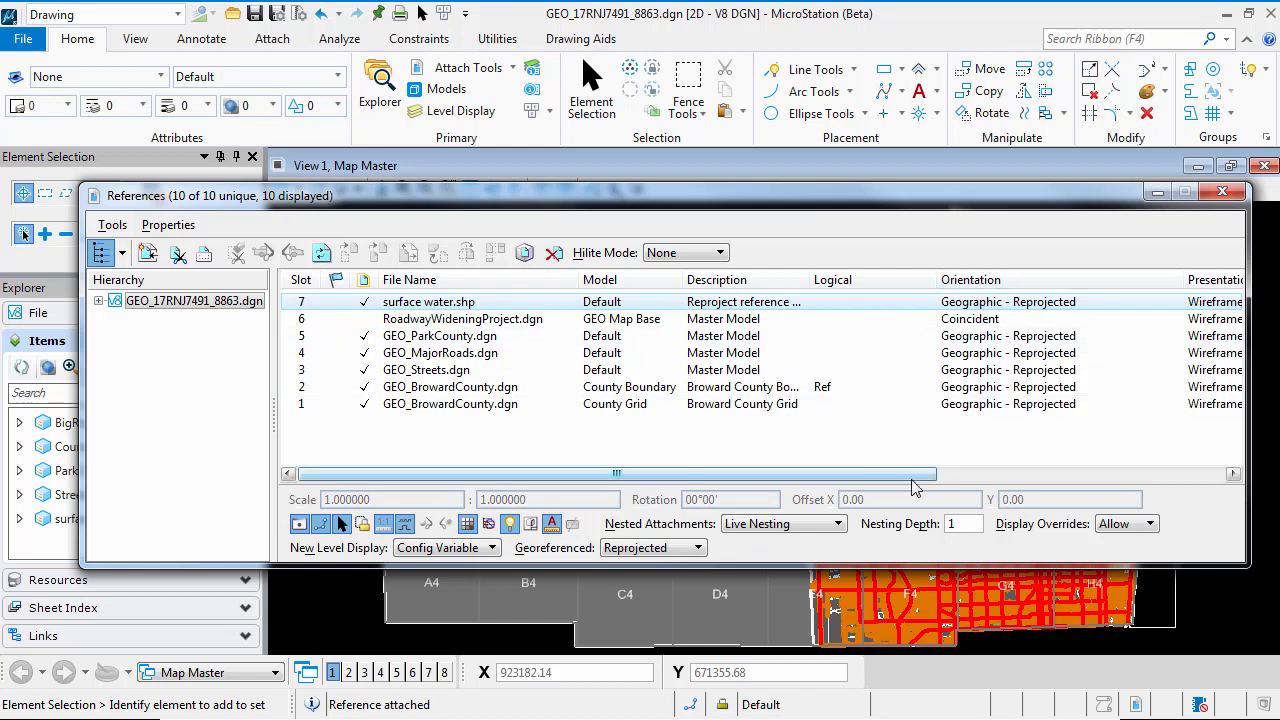
left_click_drag(820, 480, 1179, 474)
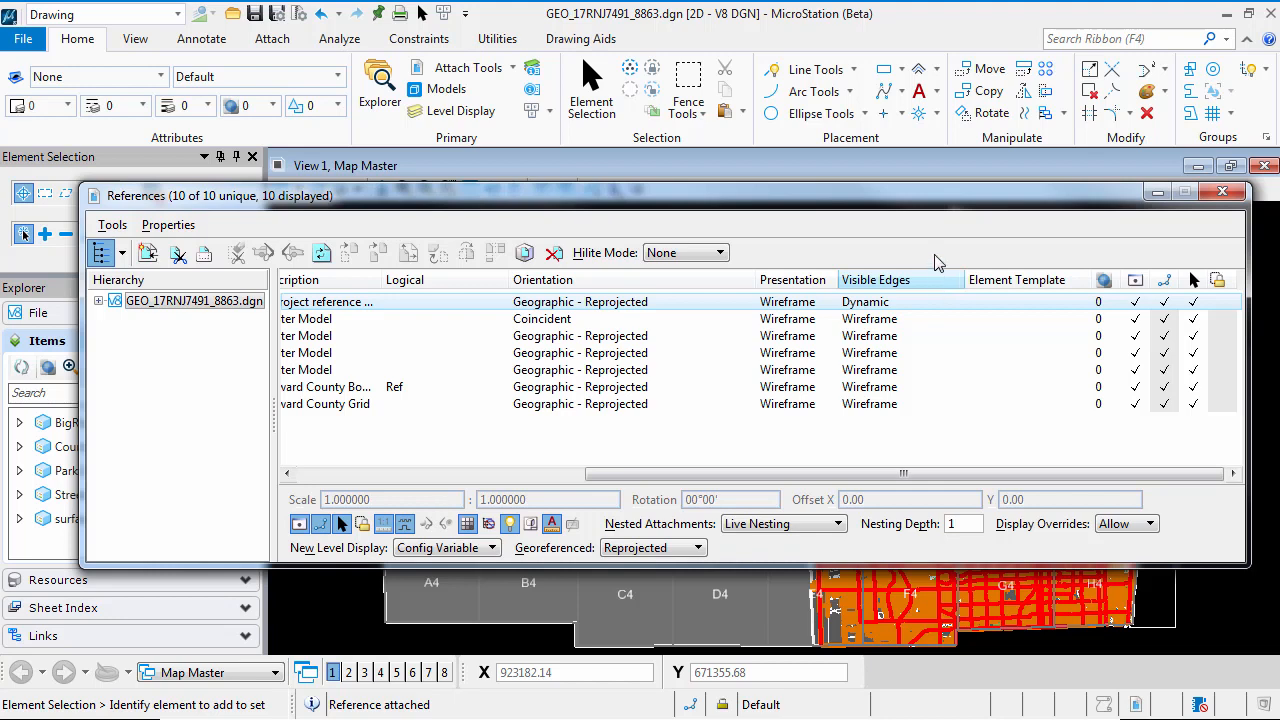
left_click_drag(862, 203, 795, 214)
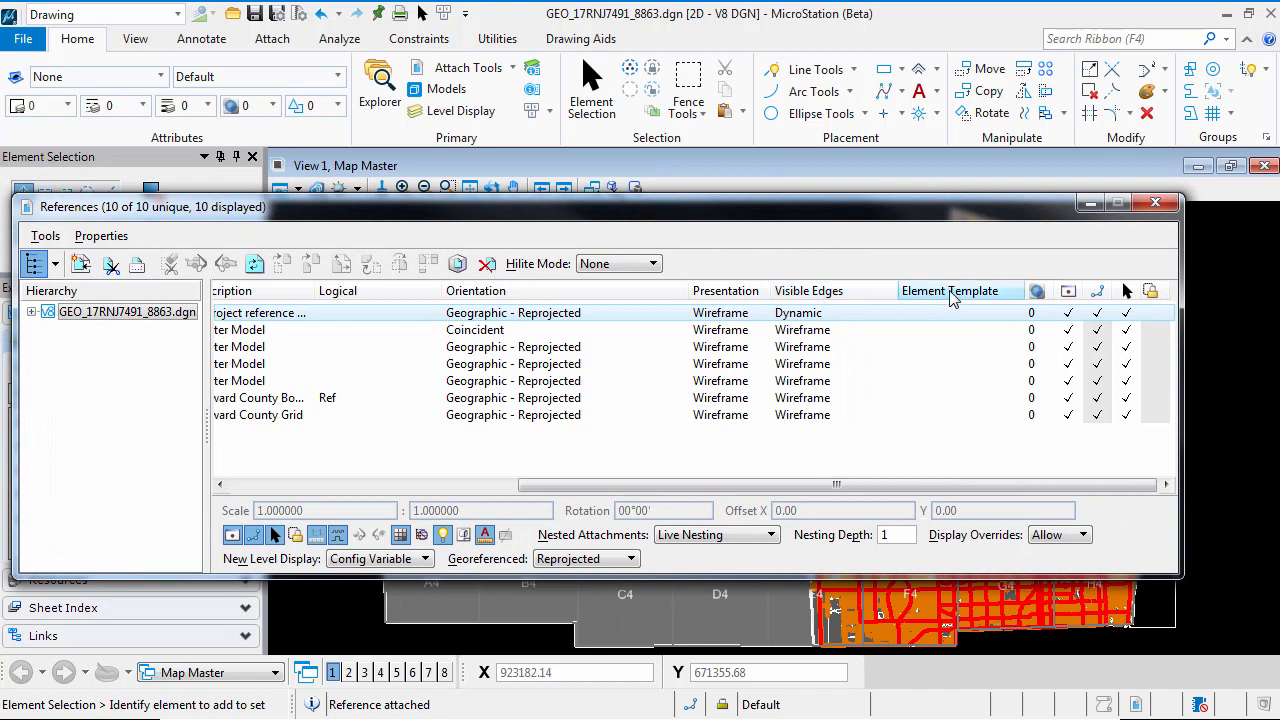
Check which columns are enabled in the reference list, including Element Template
right_click(646, 295)
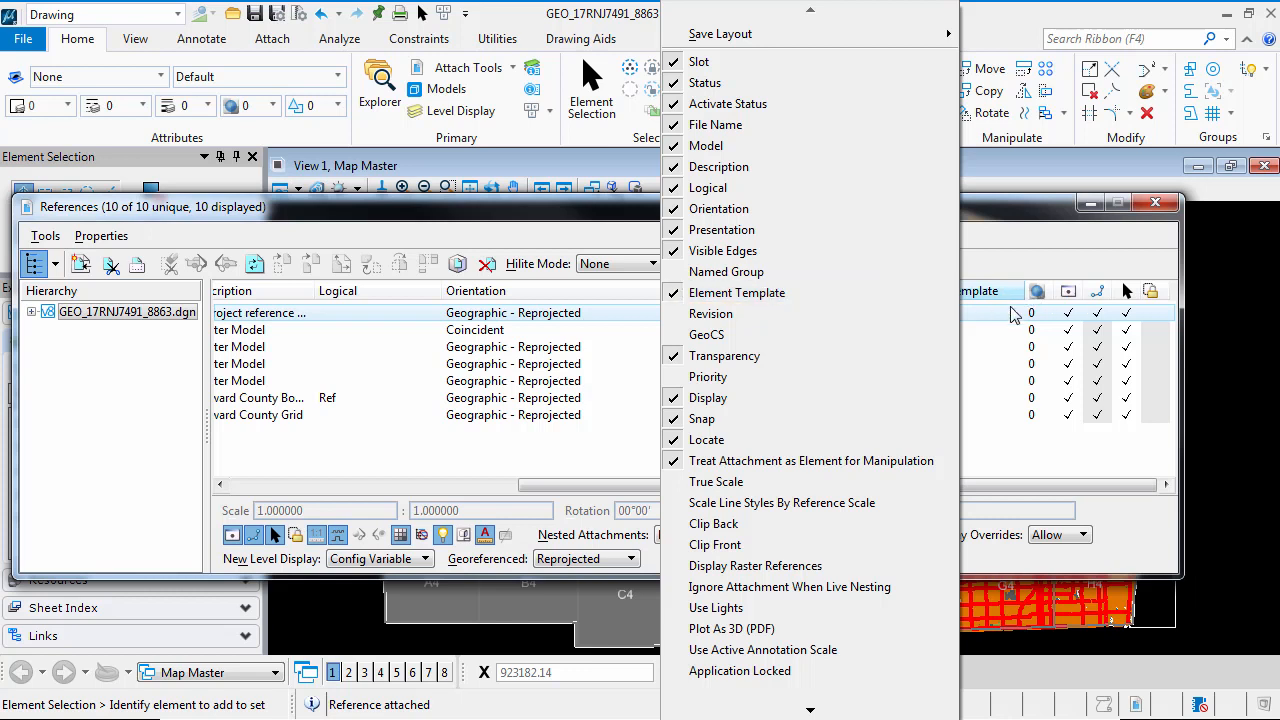
left_click(1010, 226)
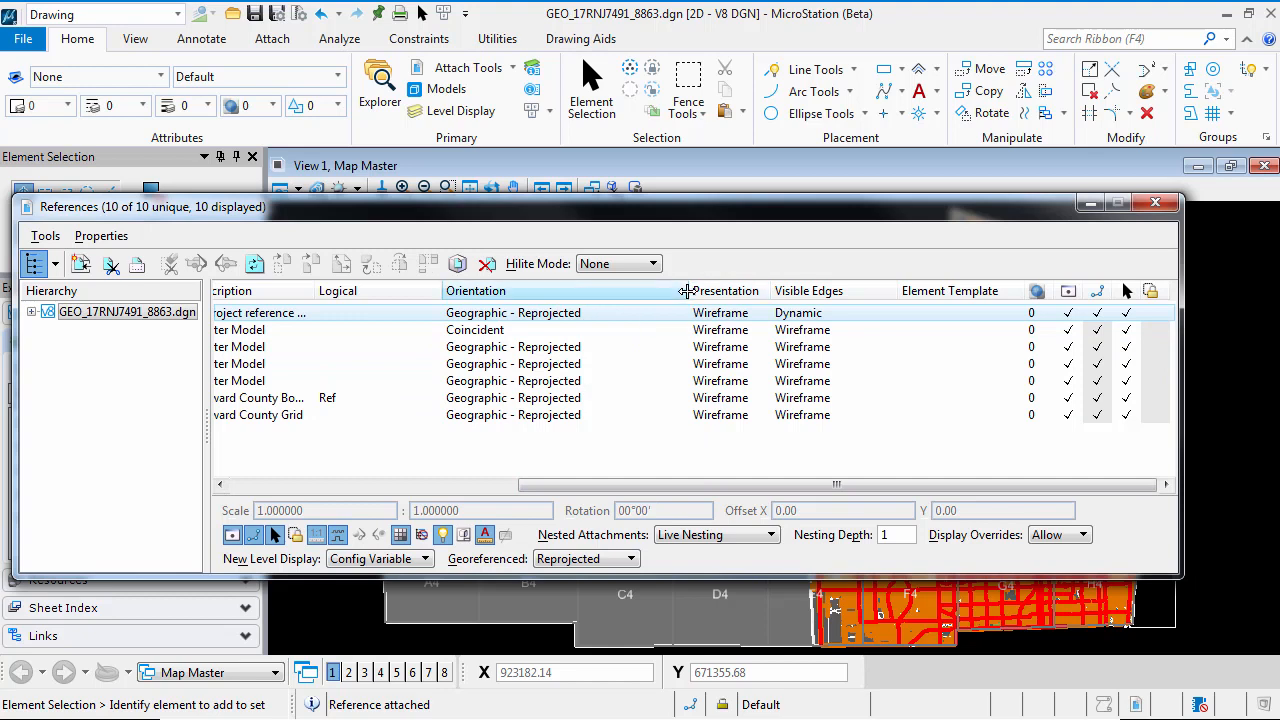
left_click_drag(686, 291, 746, 296)
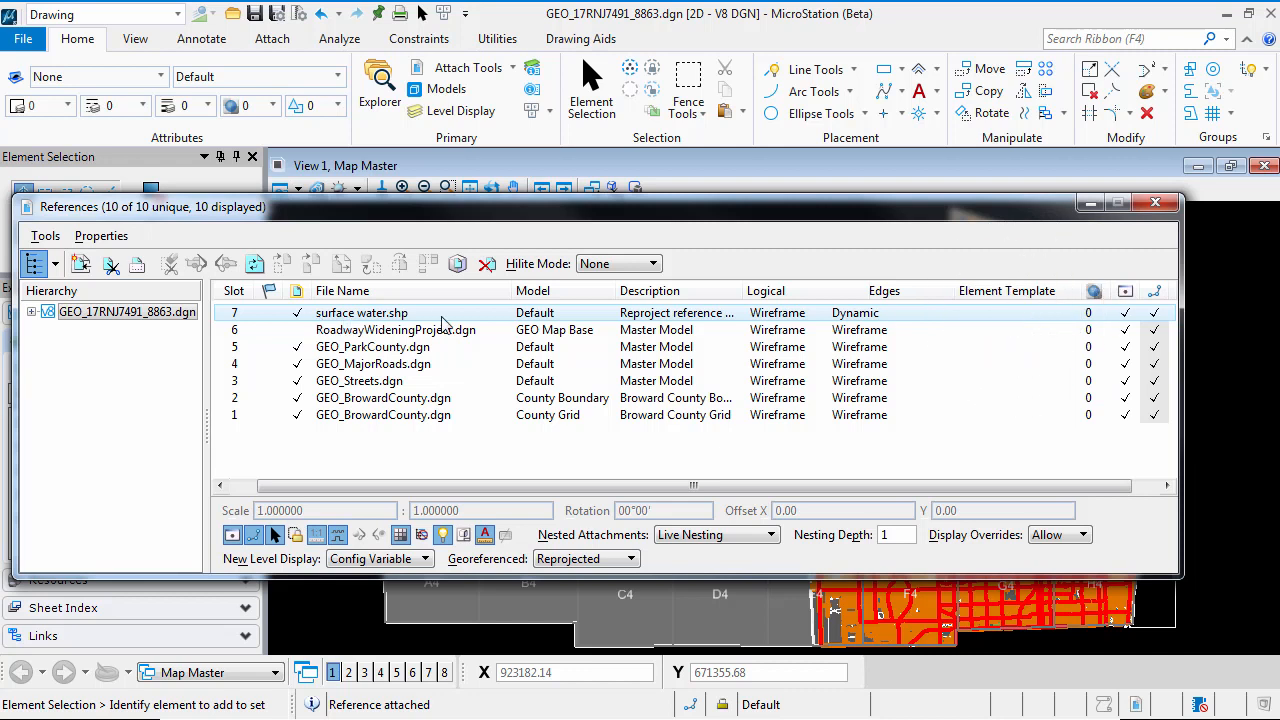
Check which element templates are available to the surface water.shp reference, without assigning one
left_click(1012, 315)
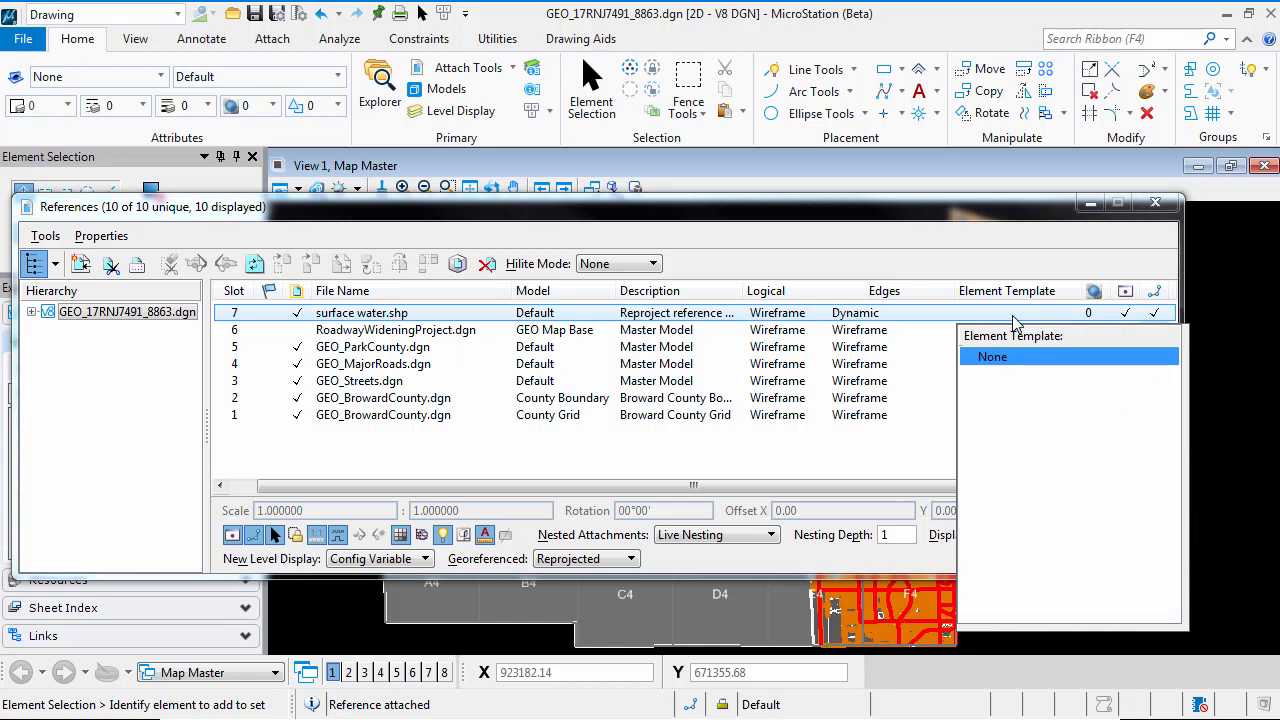
left_click(1266, 494)
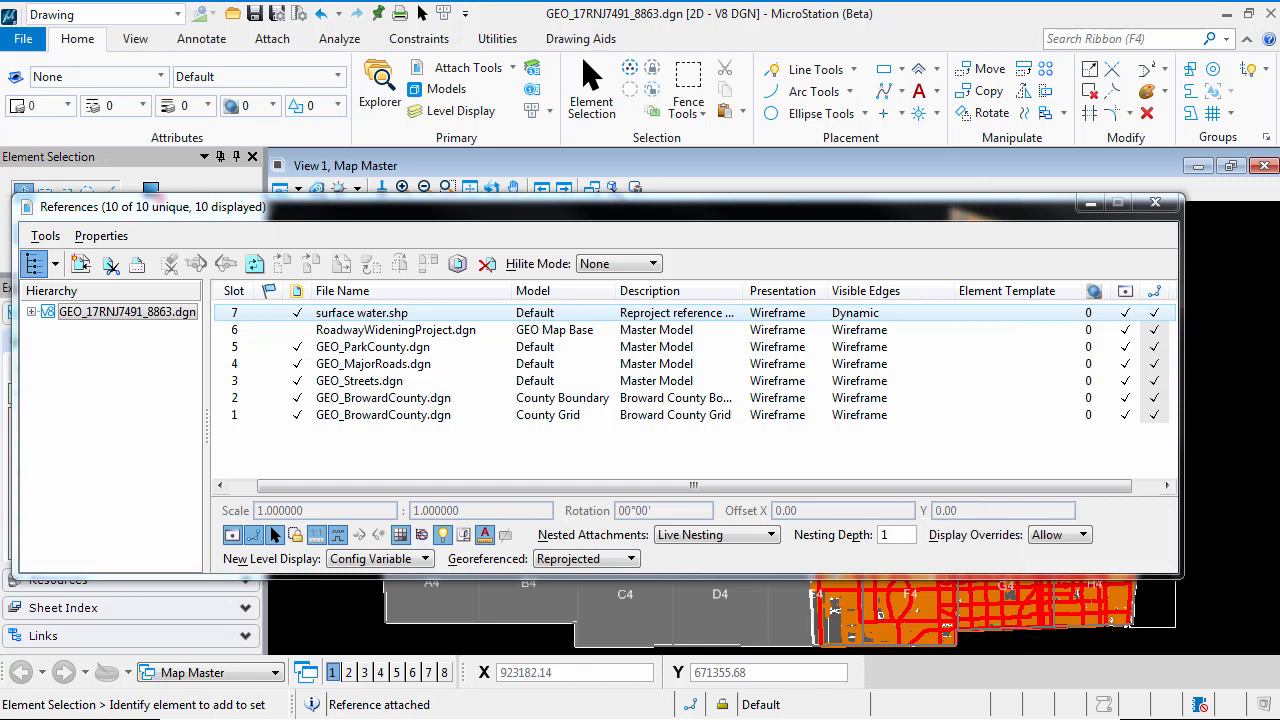
left_click(1010, 316)
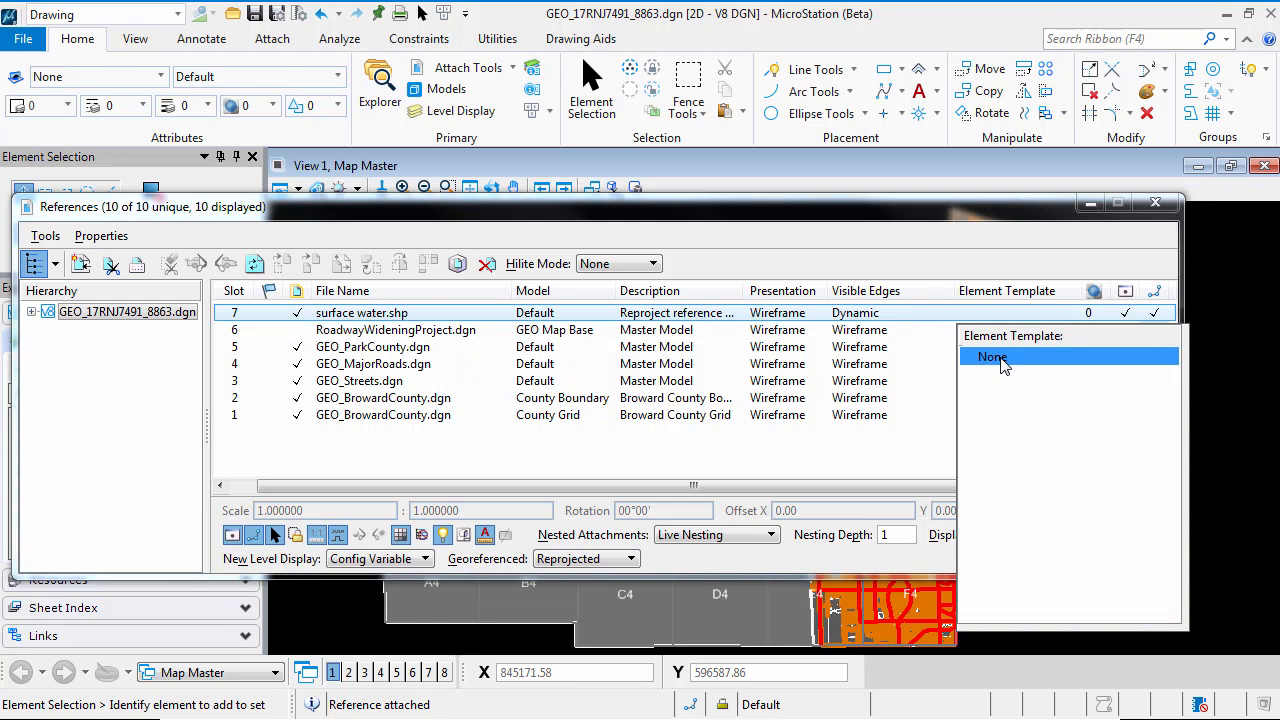
left_click(977, 217)
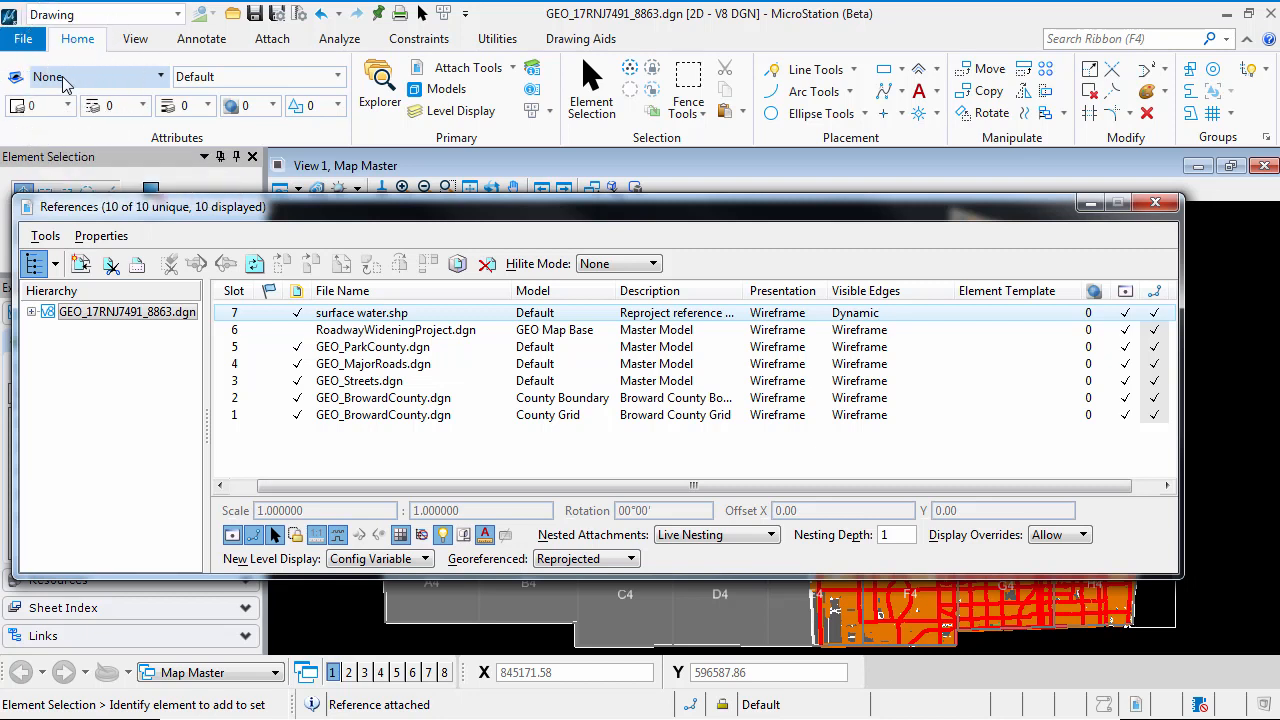
Import element templates into the drawing from GEO_Templates.xml in the QuickStart for Mapping Data folder
left_click(162, 78)
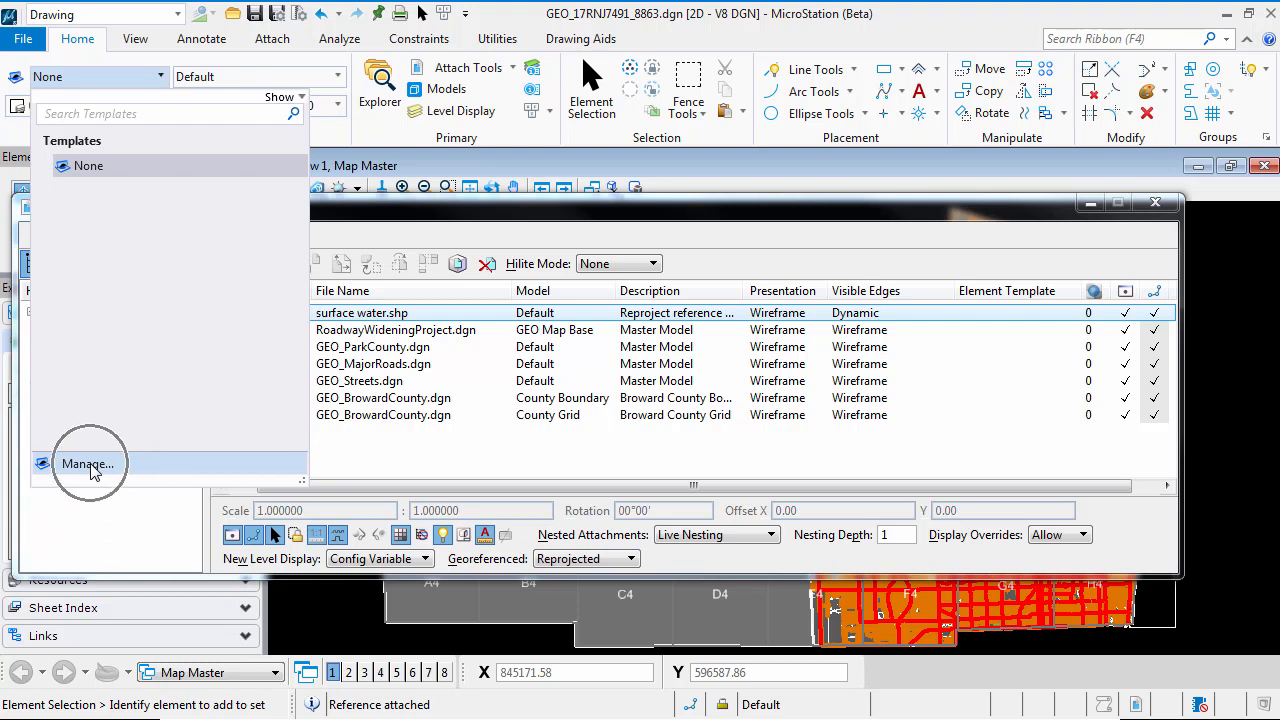
left_click(91, 467)
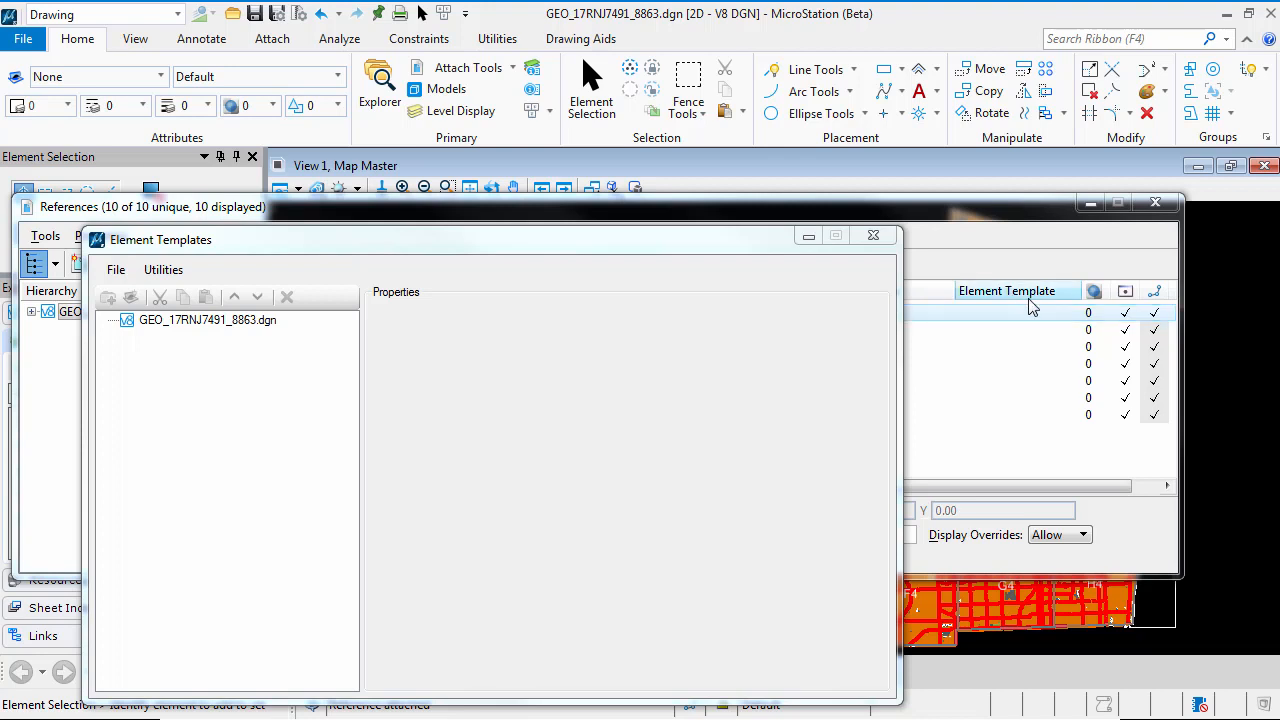
left_click_drag(489, 247, 512, 177)
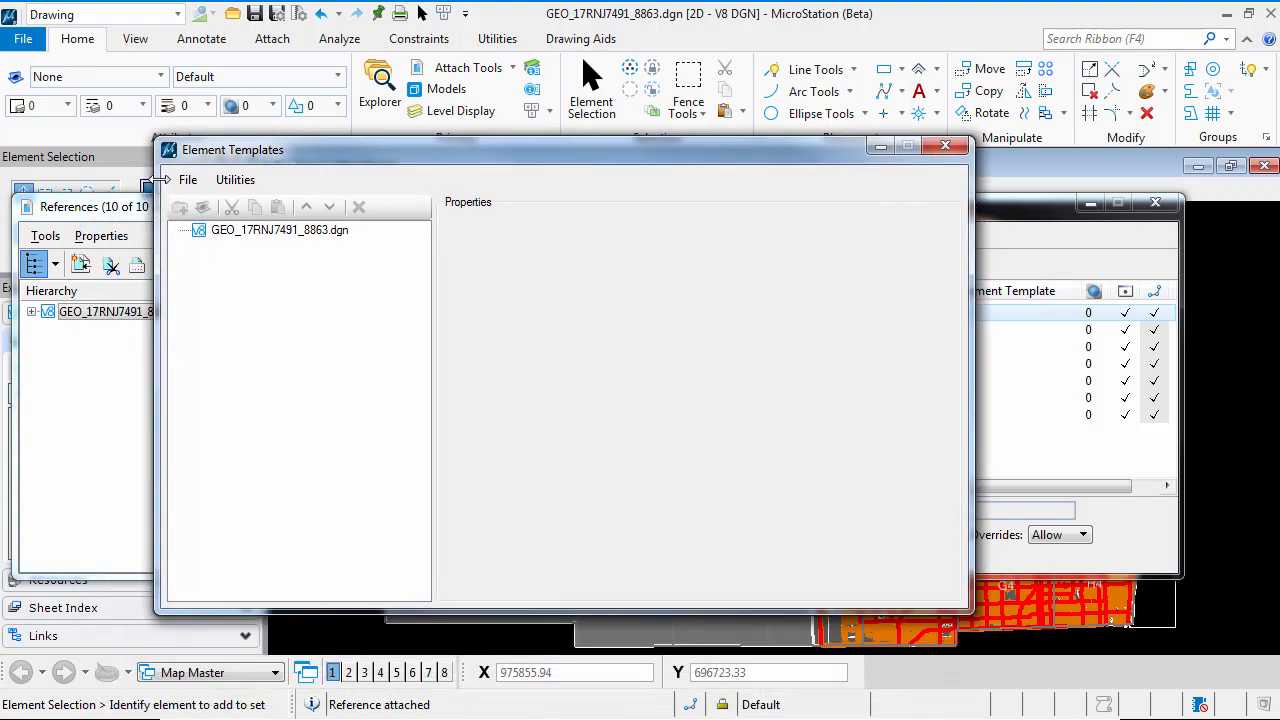
left_click(188, 180)
mouse_move(224, 203)
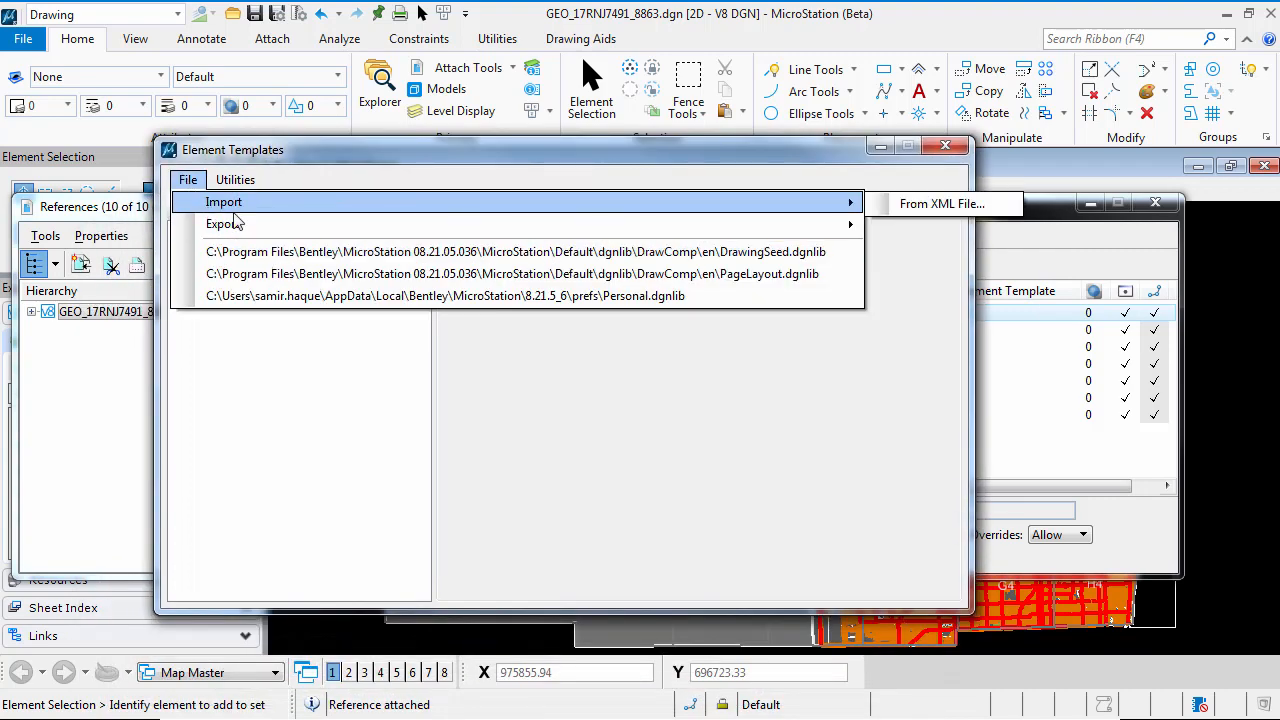
left_click(932, 204)
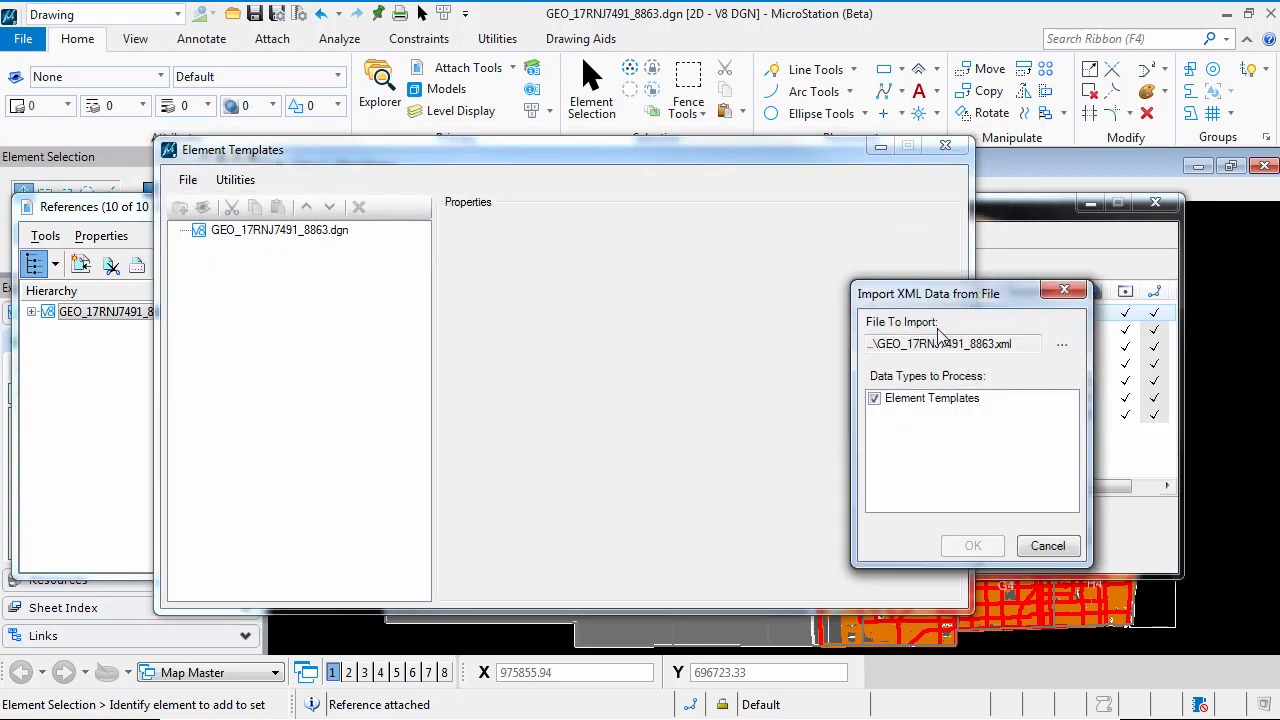
left_click_drag(941, 289, 744, 231)
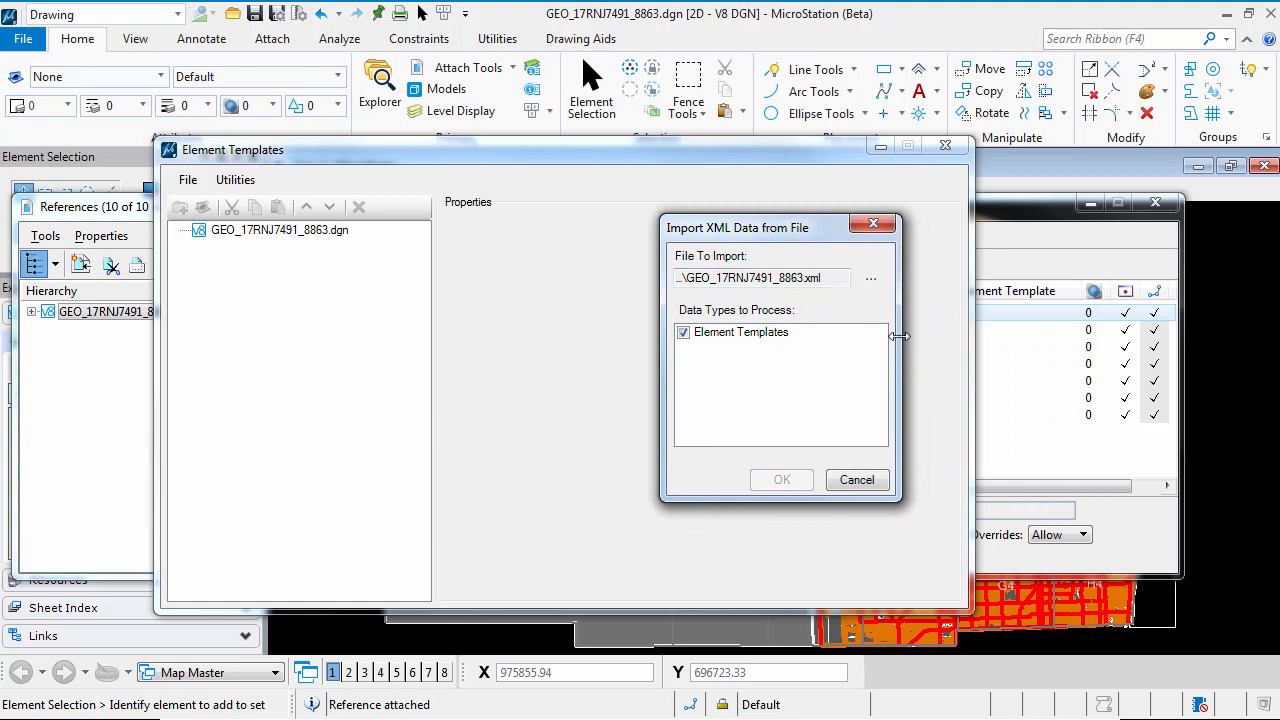
left_click(871, 283)
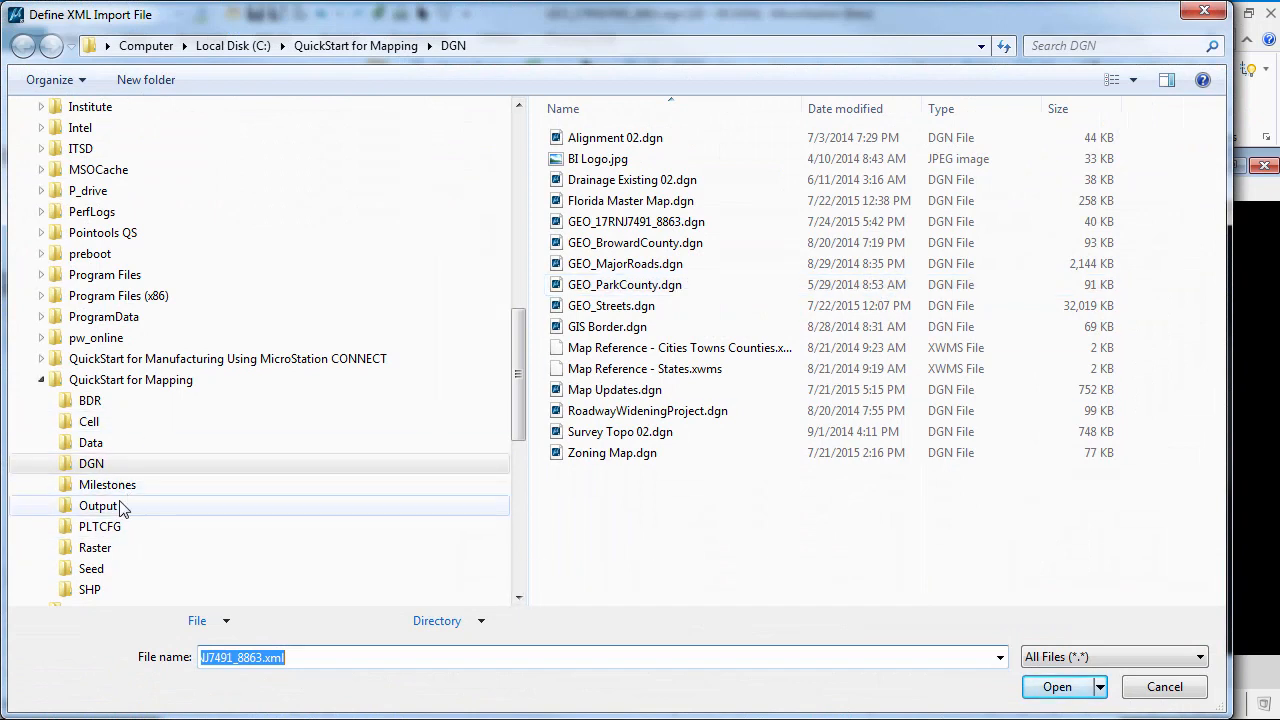
left_click(88, 448)
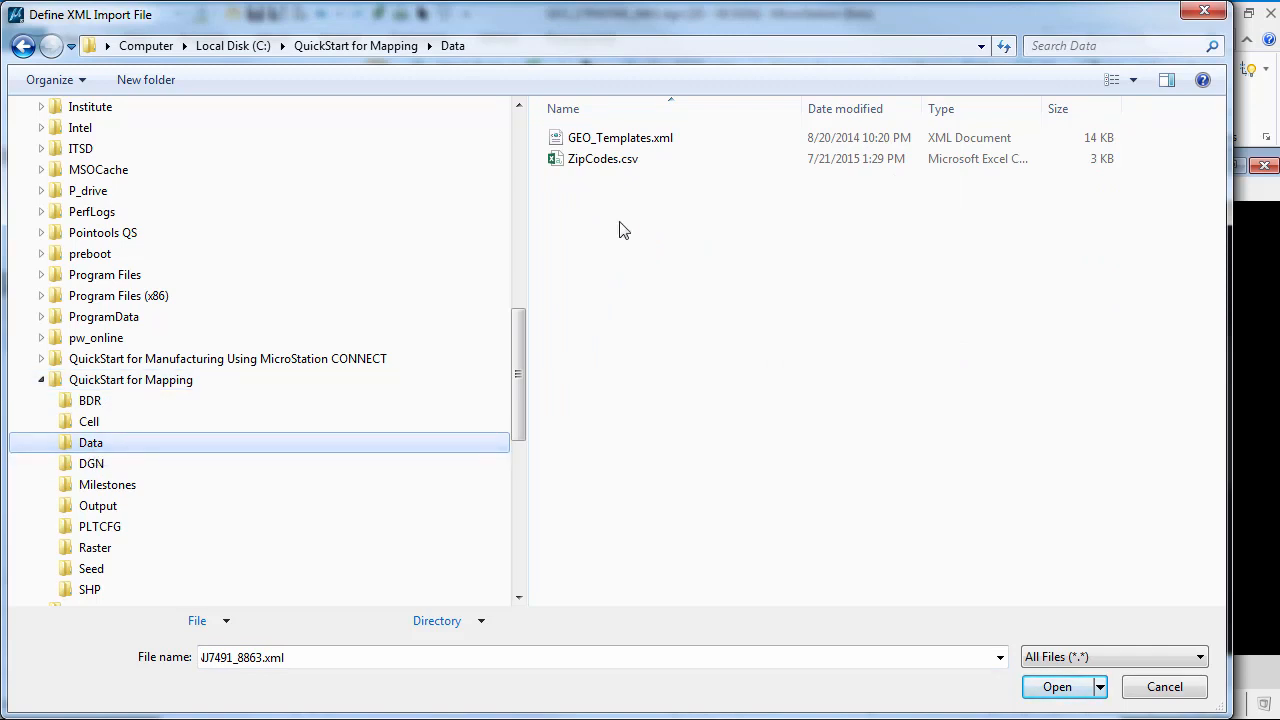
left_click(658, 144)
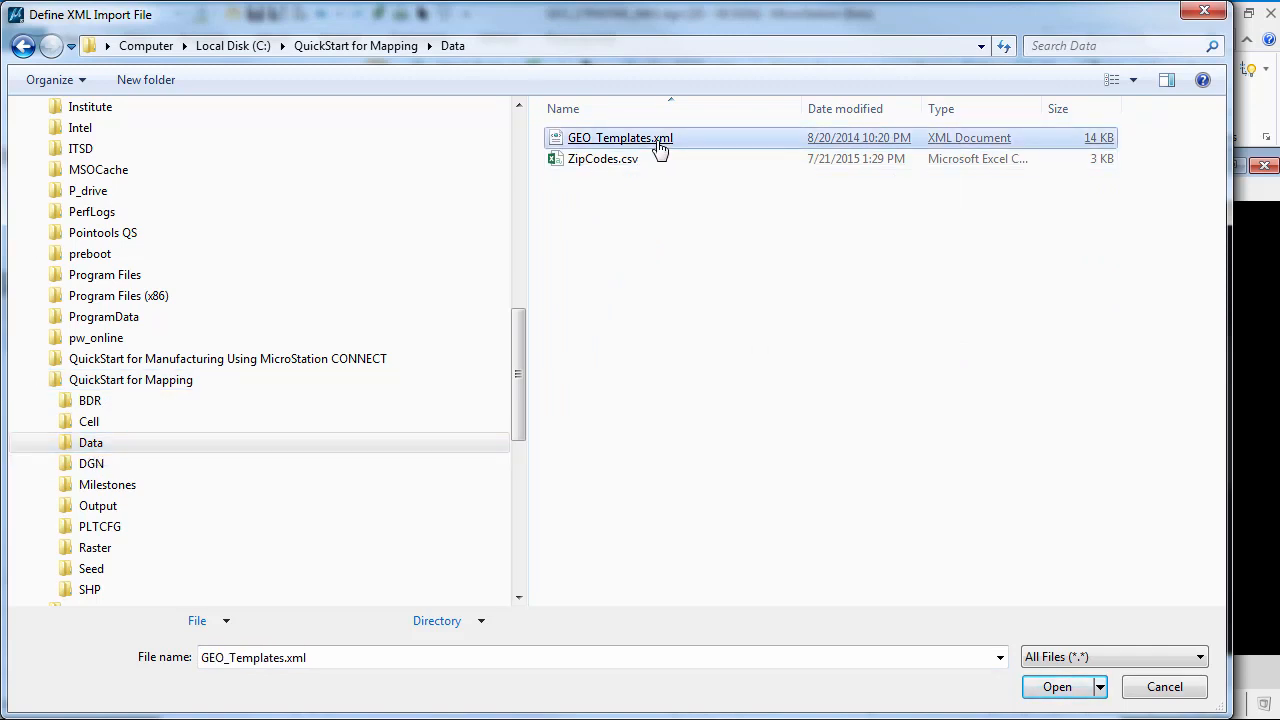
double_click(660, 148)
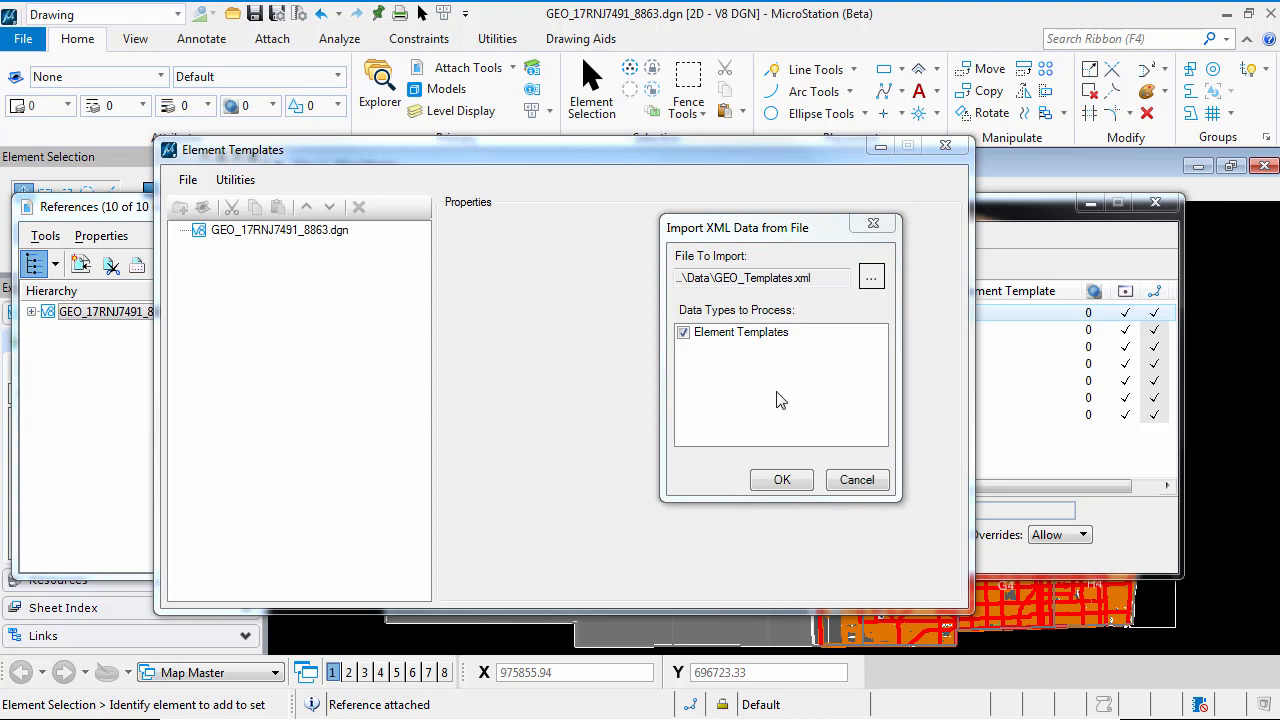
left_click(782, 480)
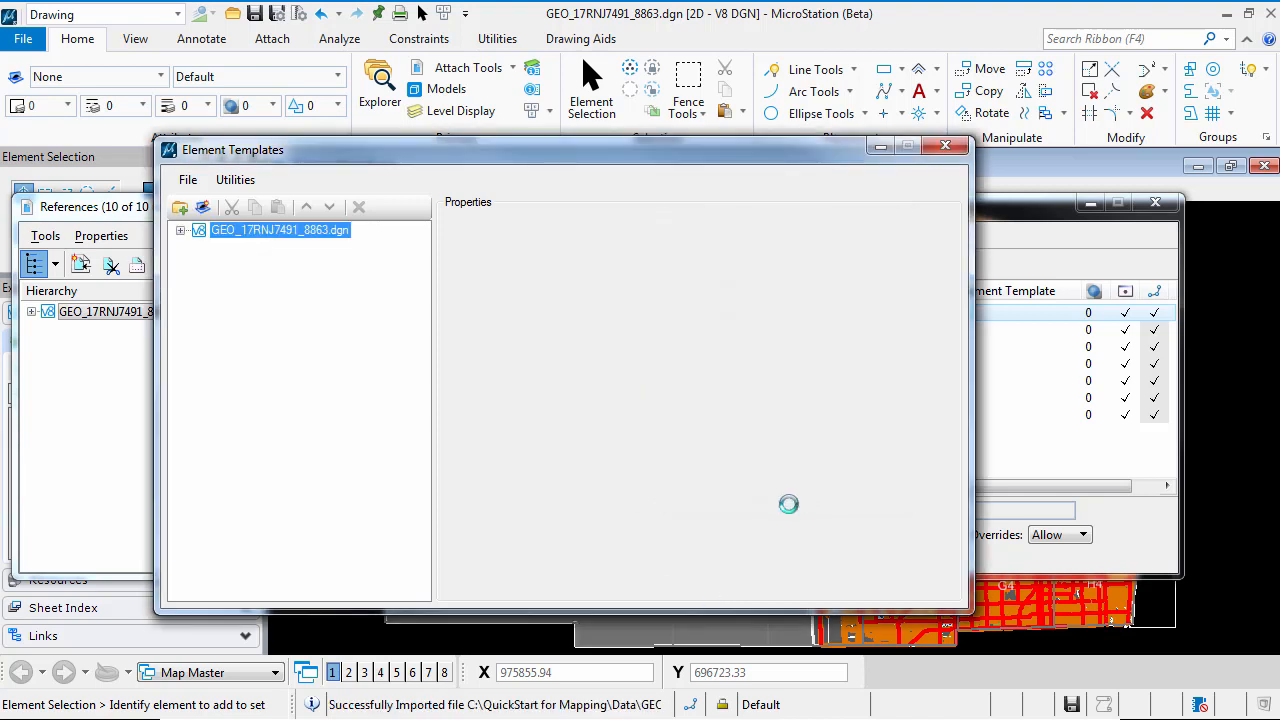
Examine the GEO_Water template's settings within the imported Geographic Data group, and close the template manager
left_click(181, 230)
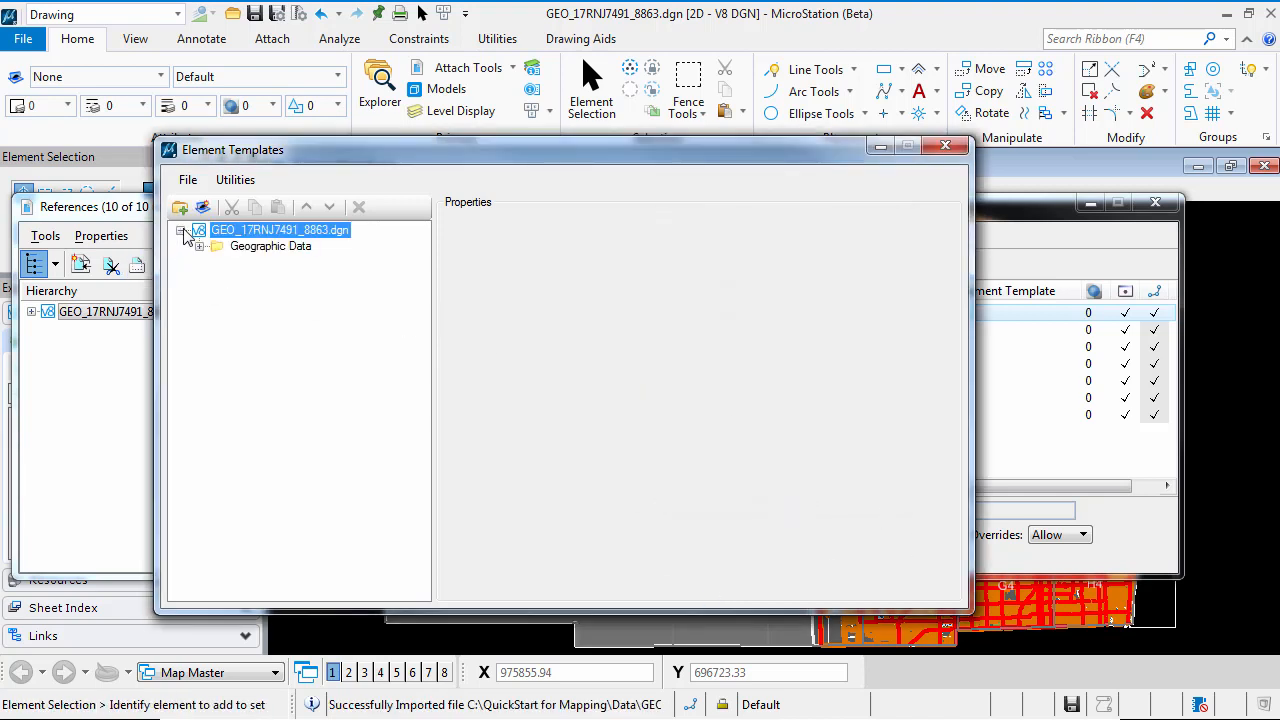
left_click(199, 246)
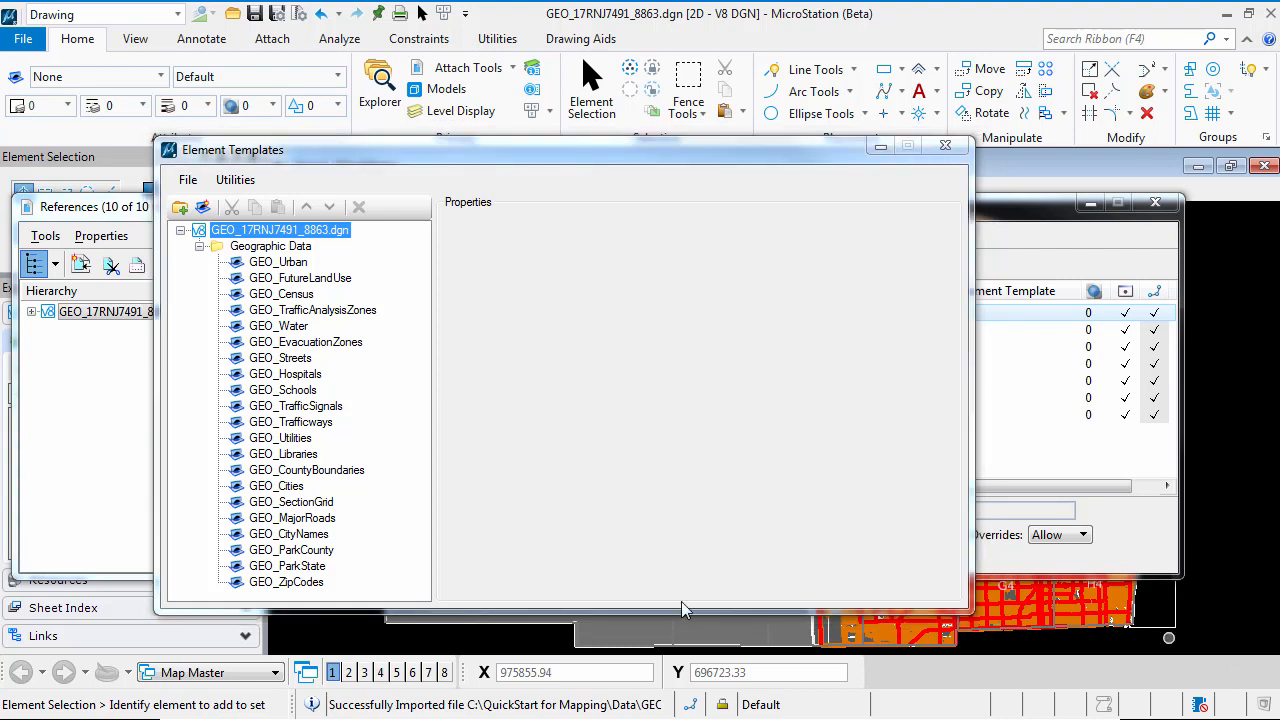
left_click(299, 333)
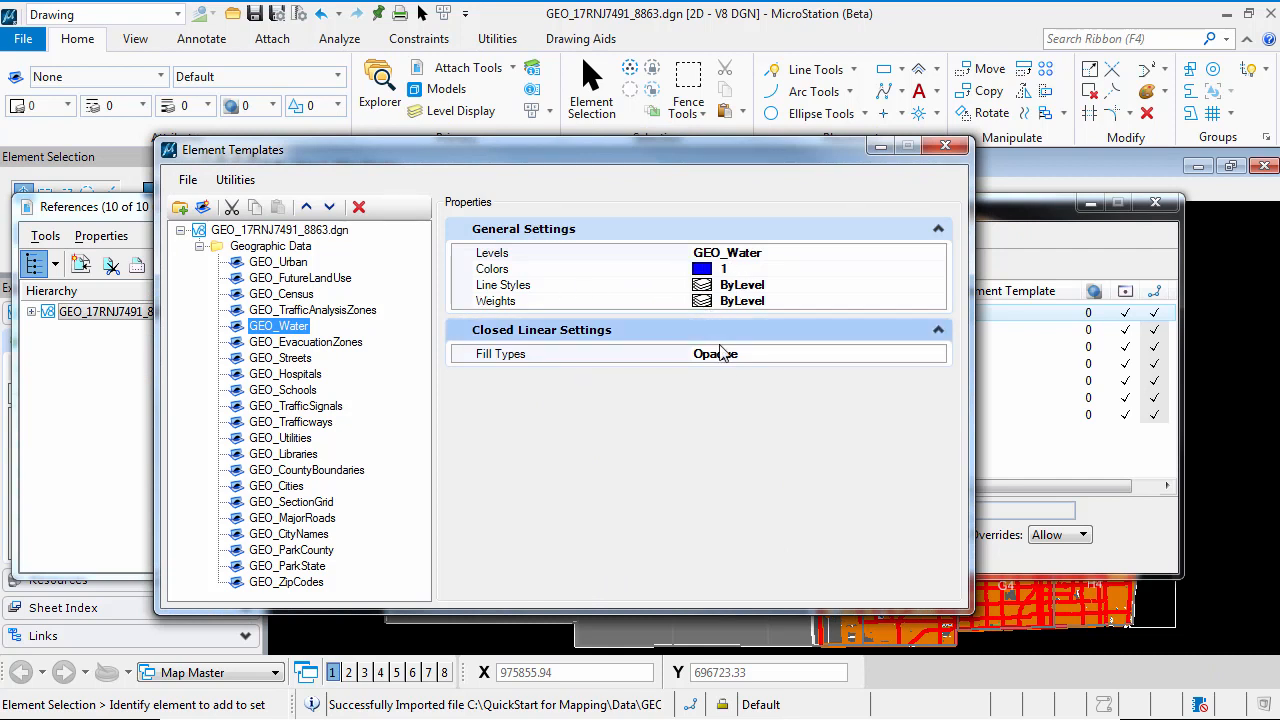
left_click(947, 148)
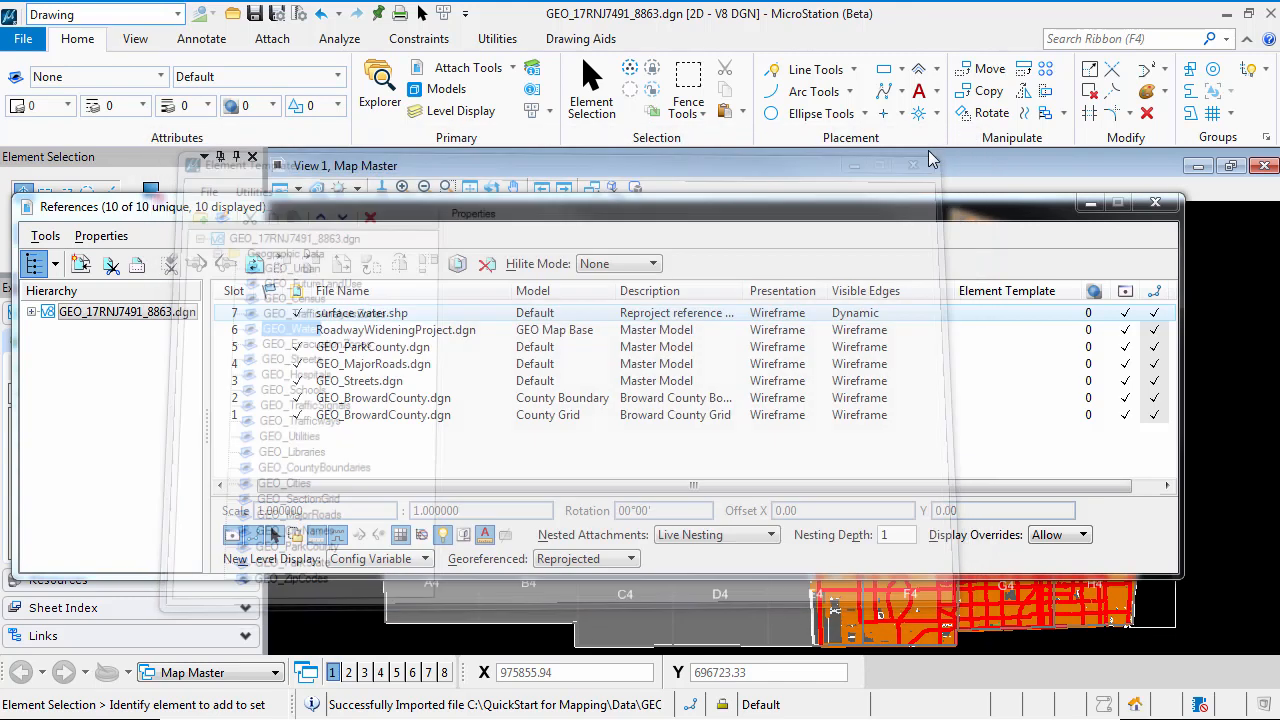
Assign the GEO_Water element template from Geographic Data to the surface water.shp reference
left_click(1000, 314)
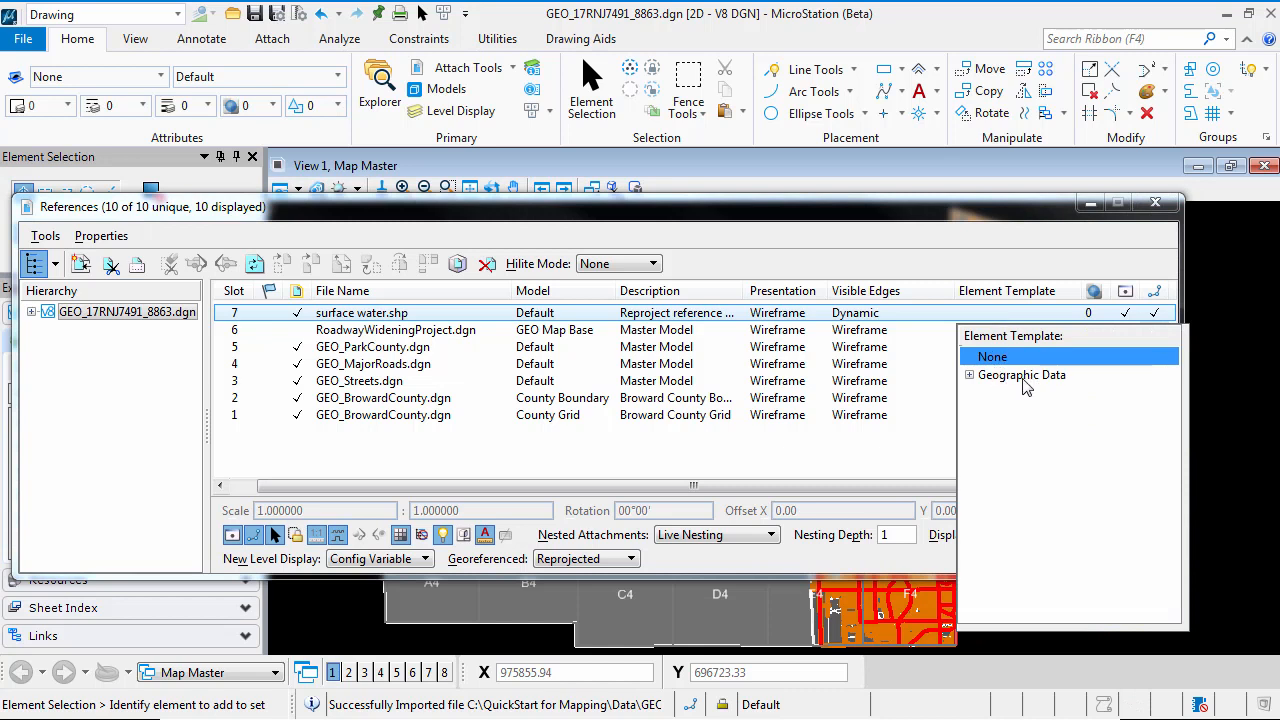
left_click(968, 377)
left_click(968, 377)
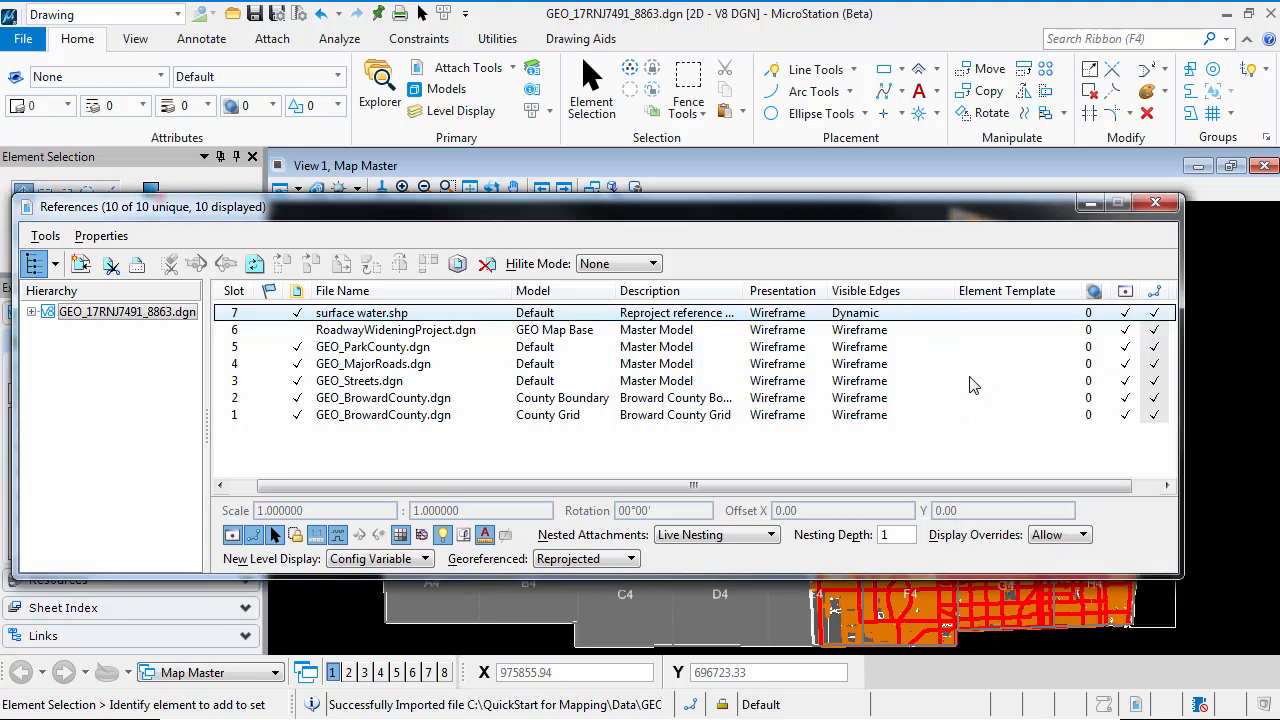
left_click(970, 313)
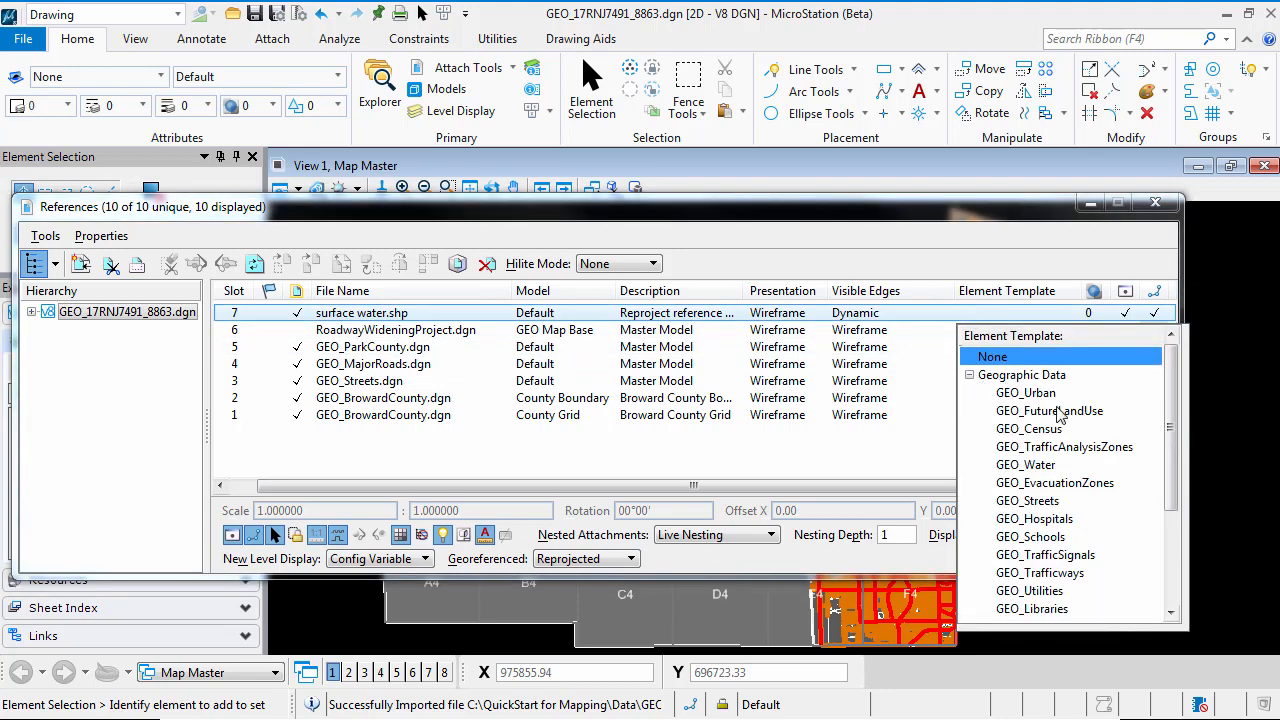
scroll(1167, 420, "down", 1)
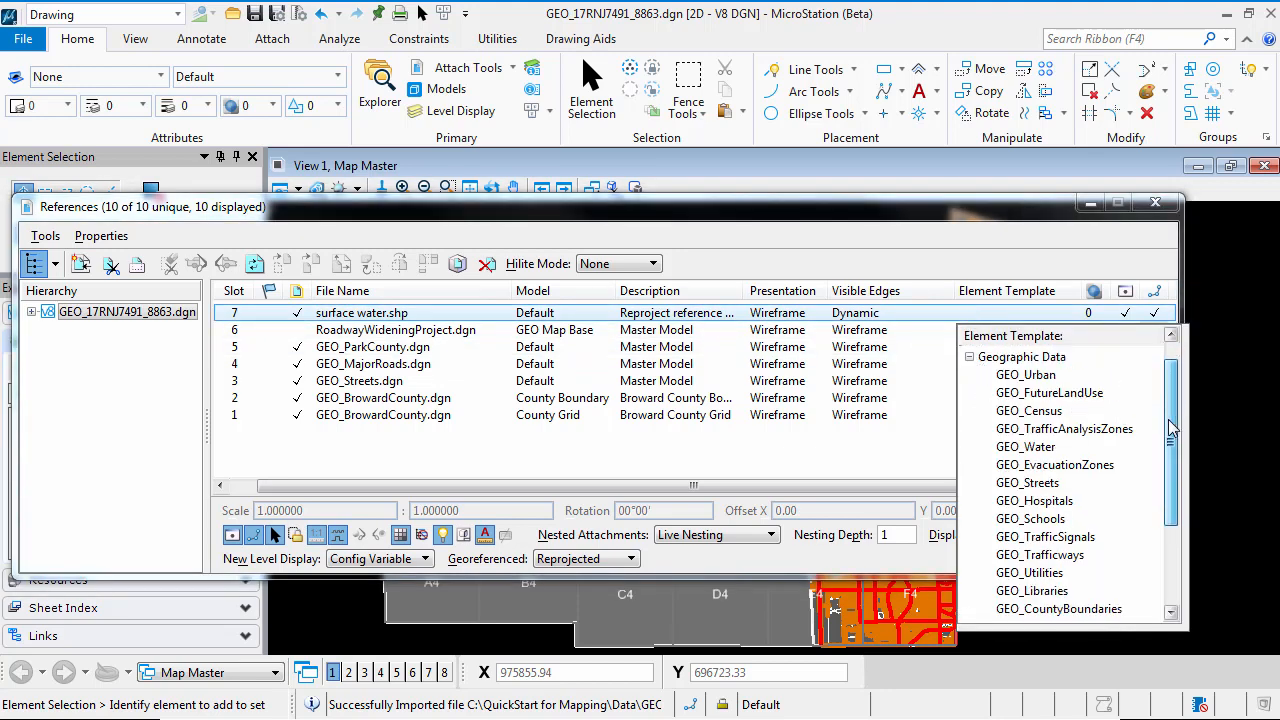
left_click(1040, 449)
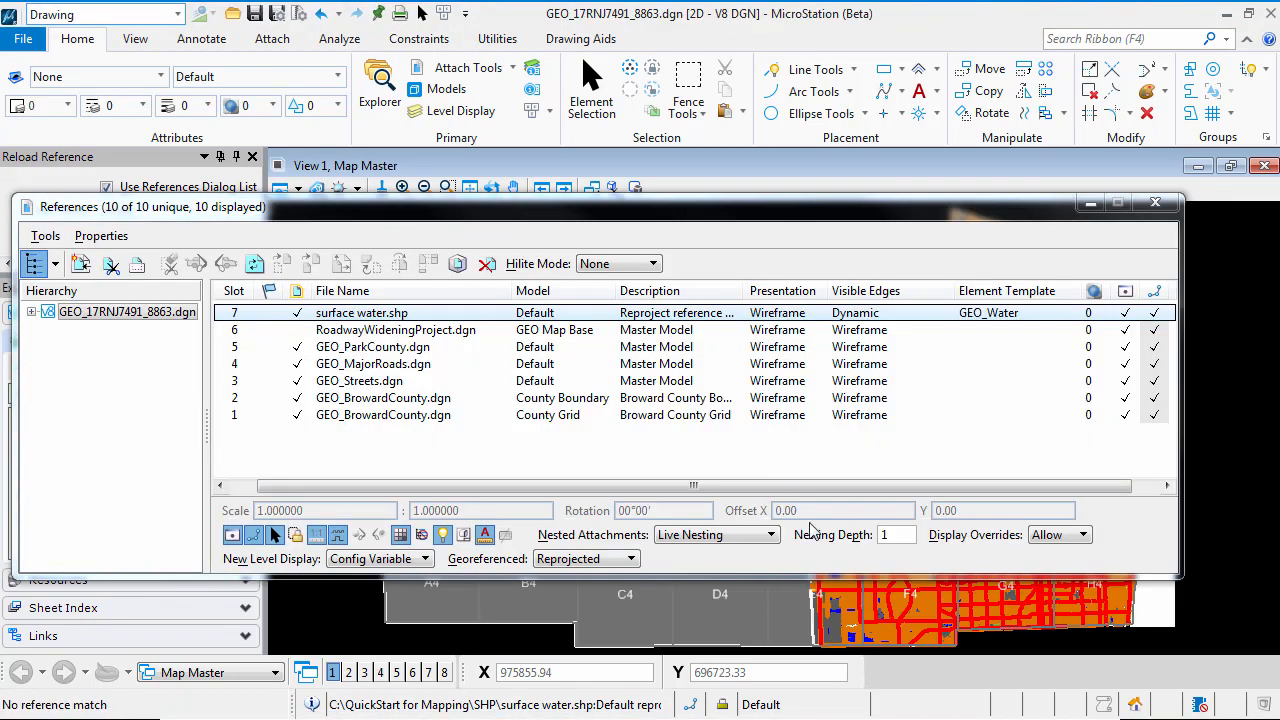
Close the References dialog and inspect the surface water up close on the map around grid cell G3
left_click(1155, 206)
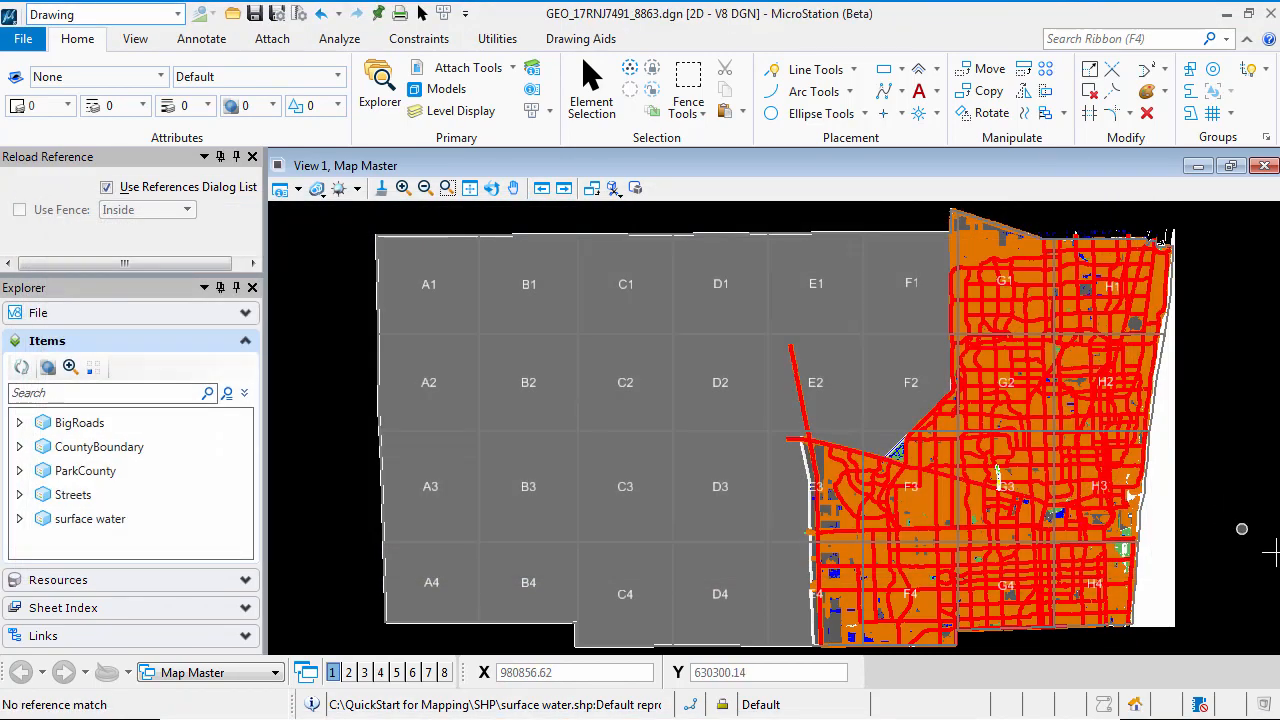
scroll(1045, 530, "up", 5)
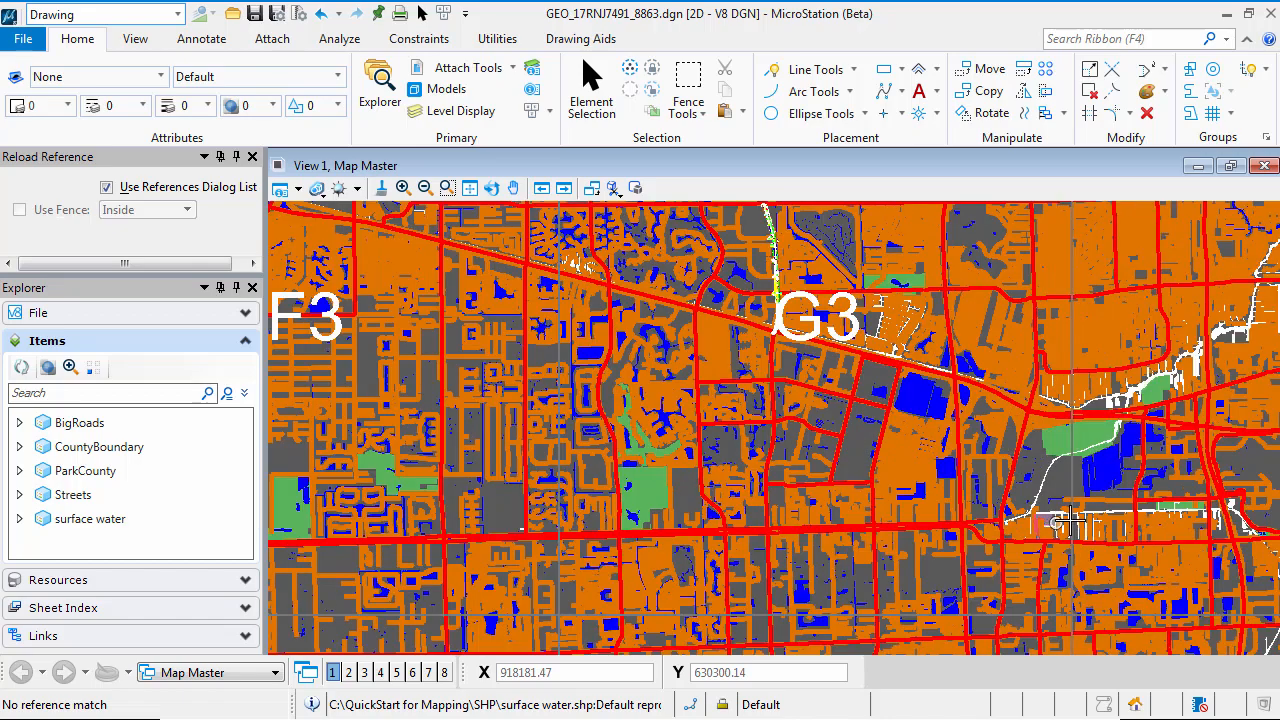
scroll(1094, 516, "up", 2)
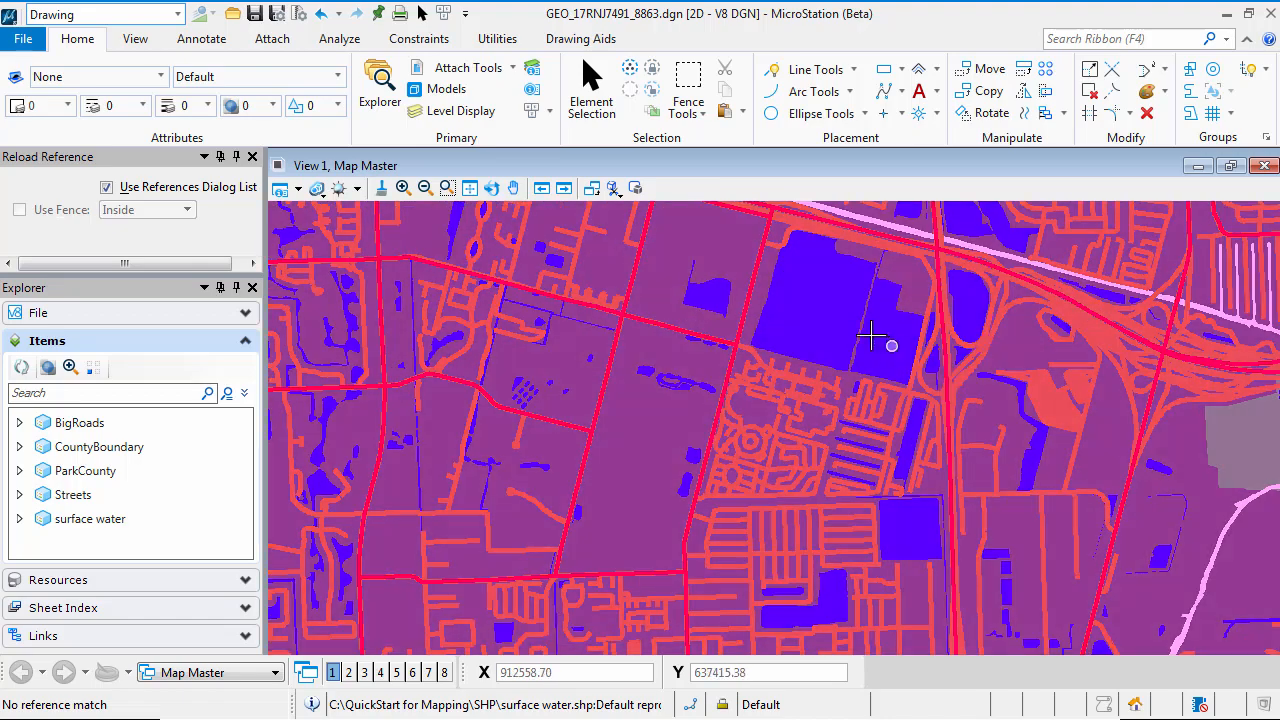
Fit the entire county map in the view and save the design file's settings
scroll(716, 303, "up", 2)
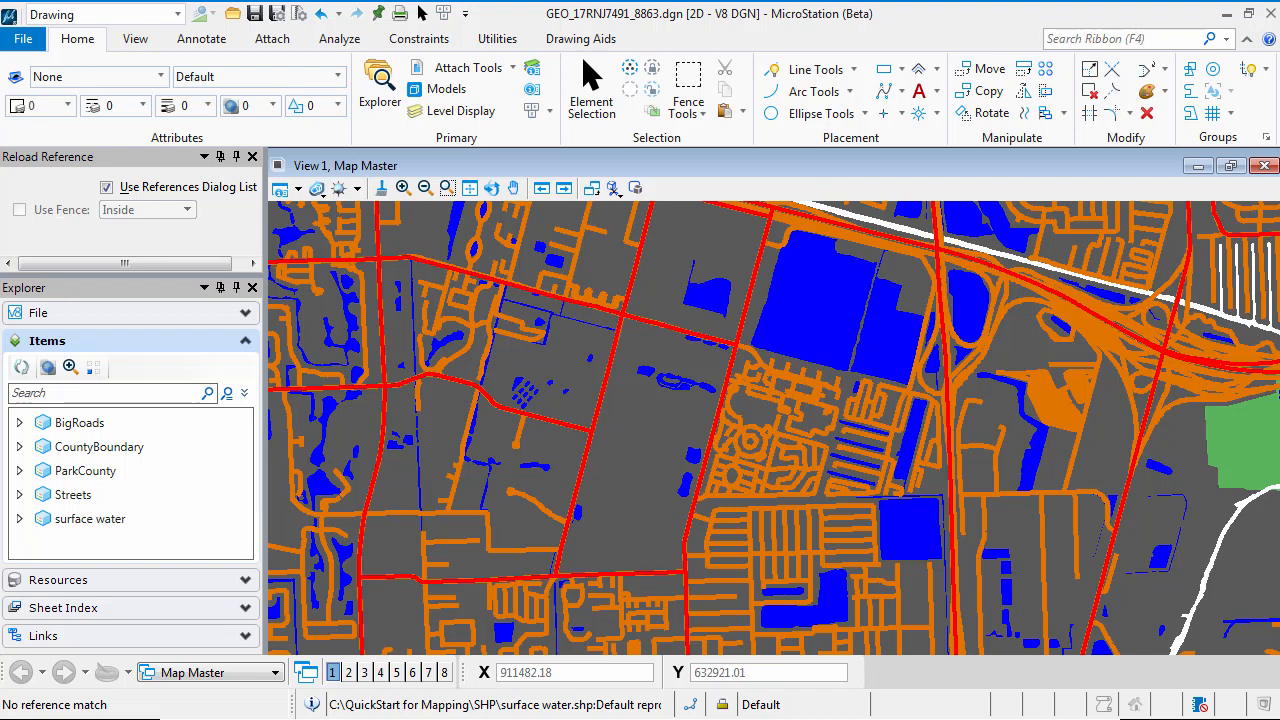
left_click(23, 40)
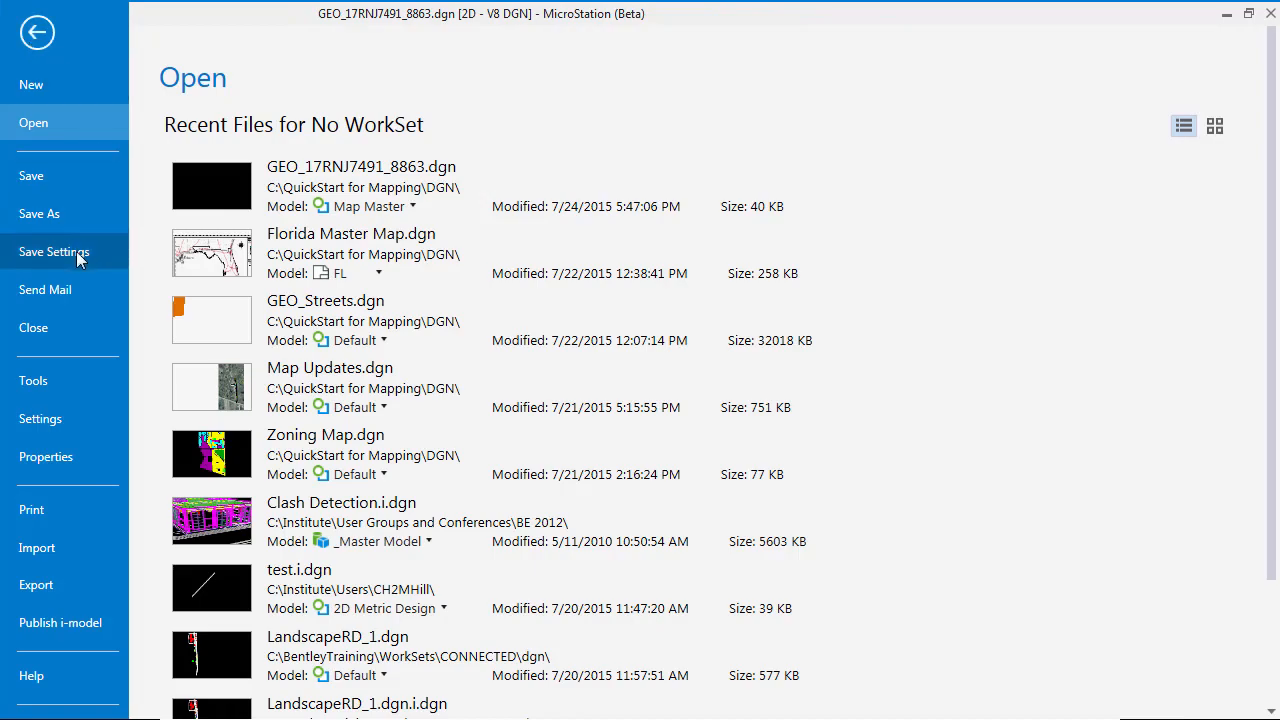
left_click(54, 252)
left_click(469, 188)
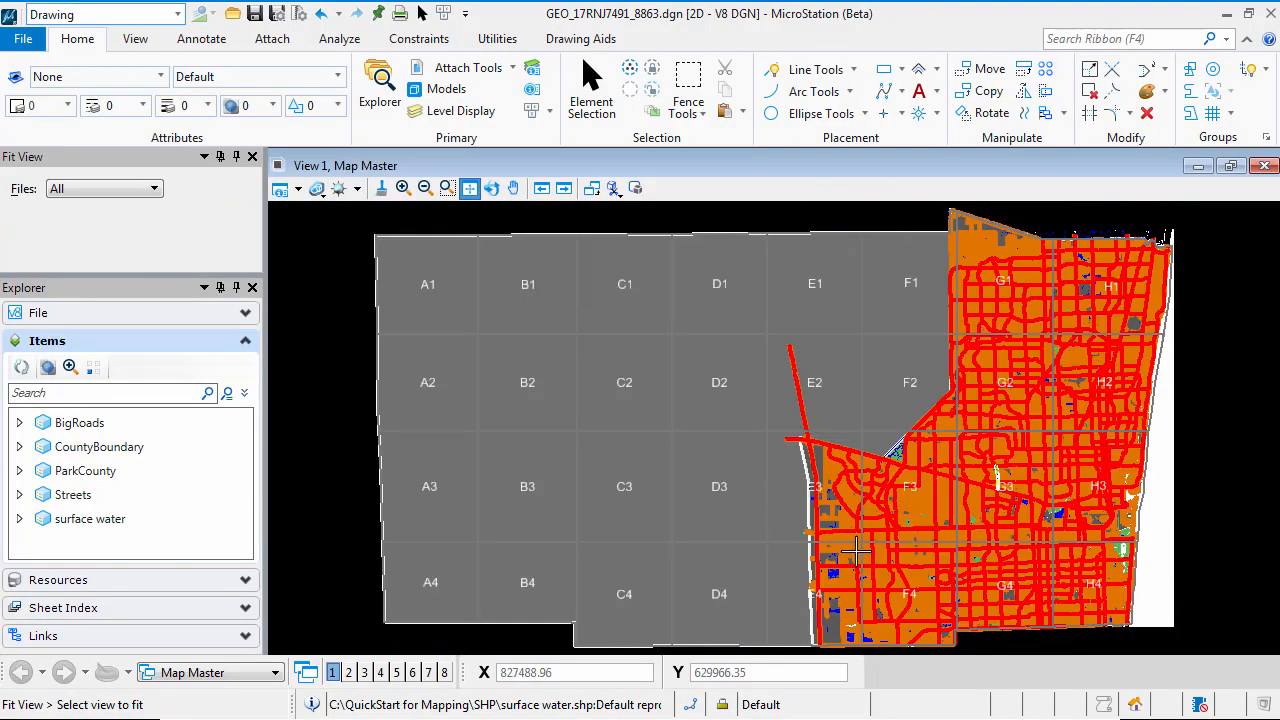
left_click(36, 40)
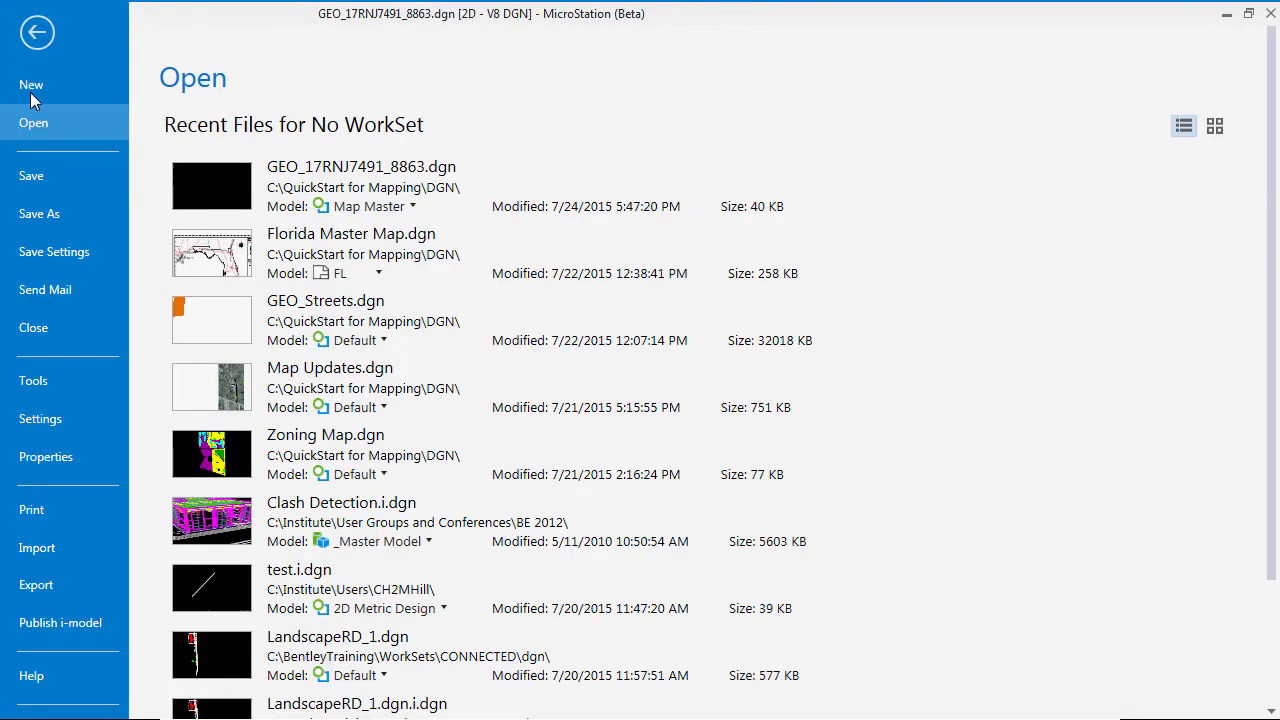
left_click(60, 251)
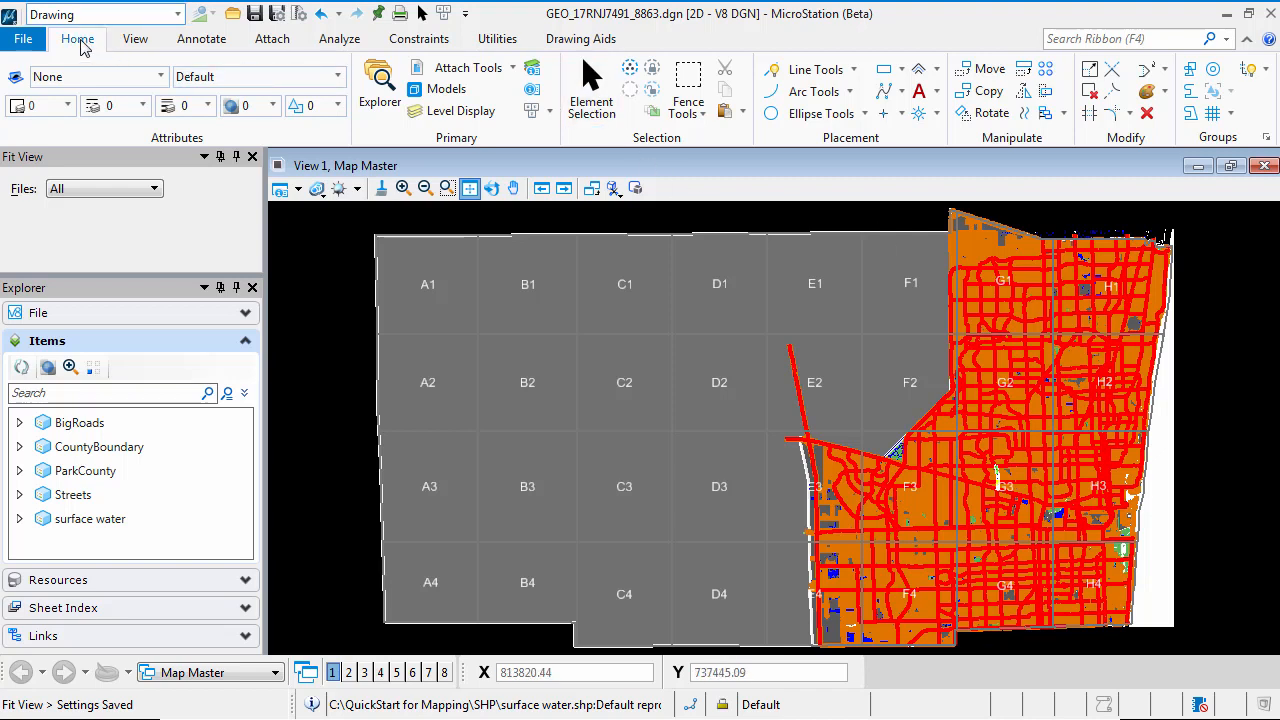
Attach ZipCodes.shp from the SHP folder as a reference with the Geographic - Reprojected orientation
left_click(425, 188)
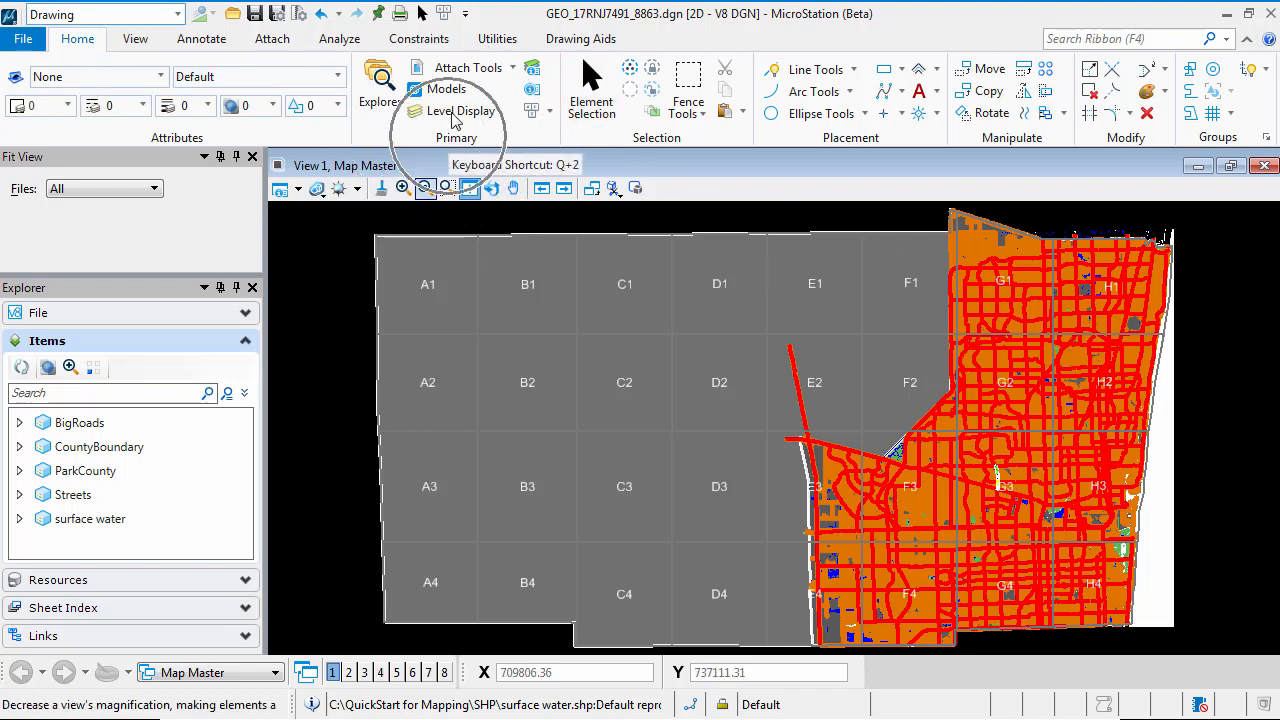
left_click(425, 70)
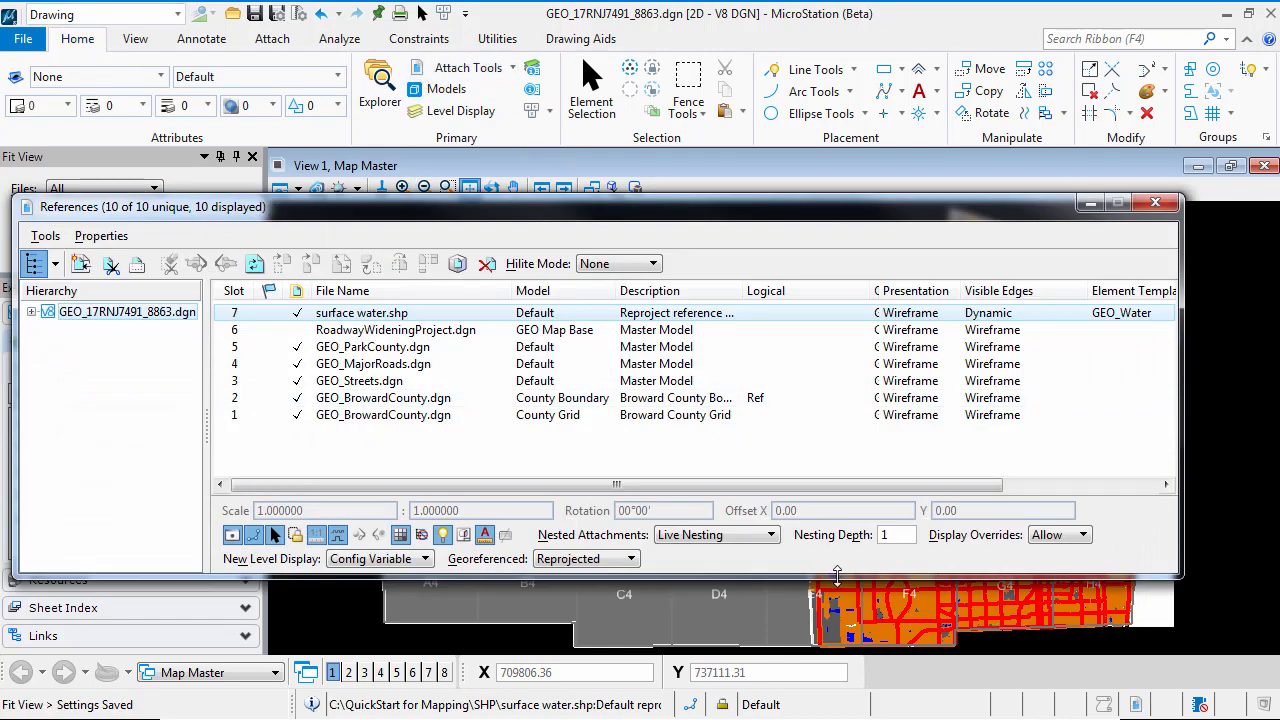
left_click_drag(606, 229, 689, 253)
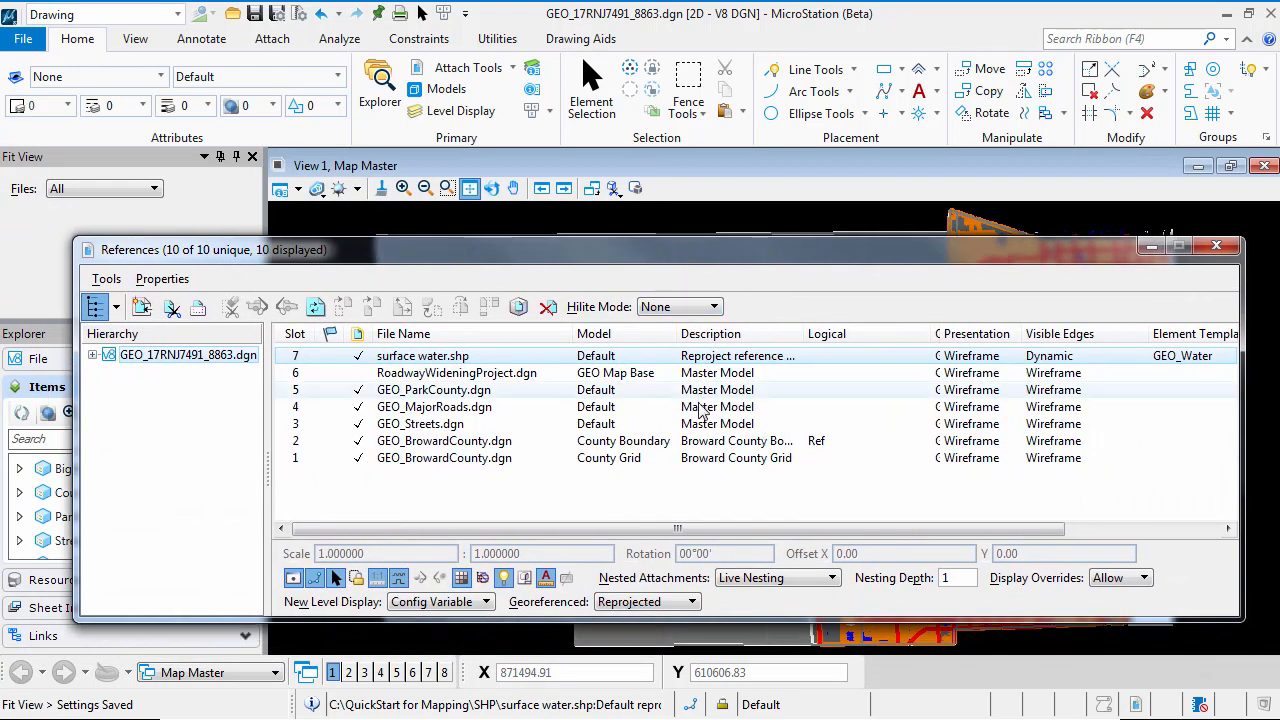
left_click(142, 308)
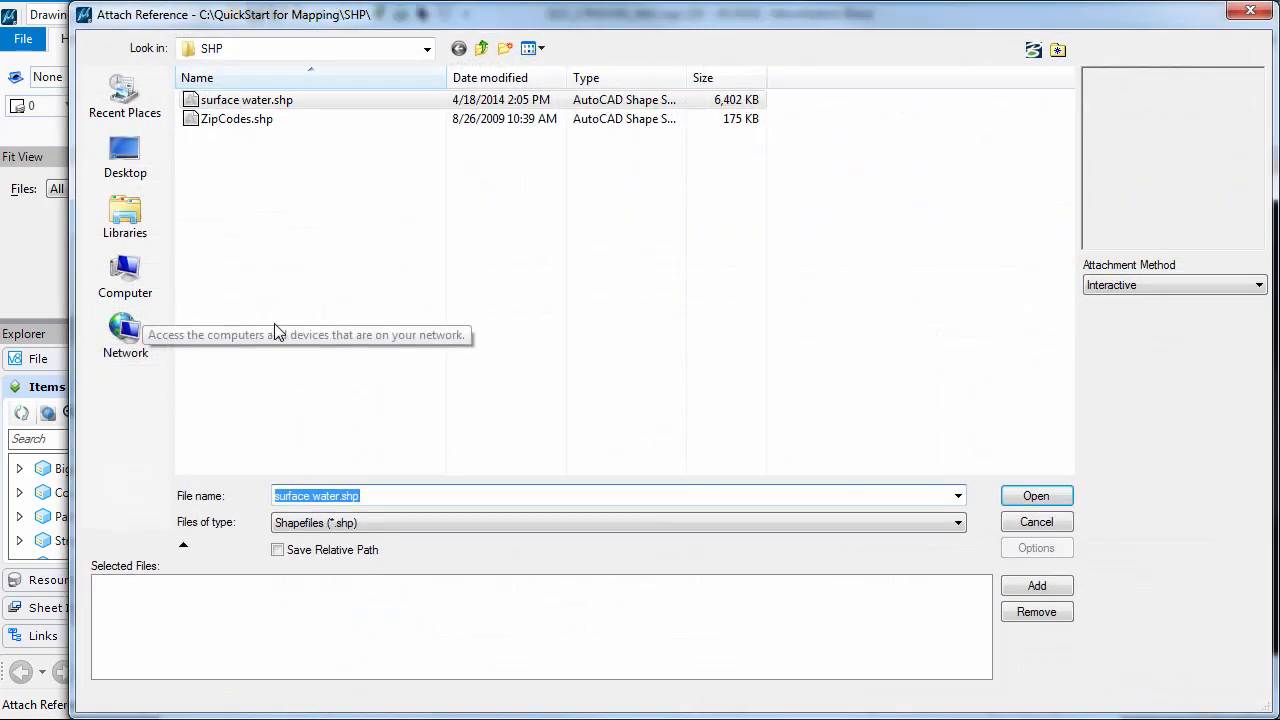
left_click(245, 124)
left_click(246, 126)
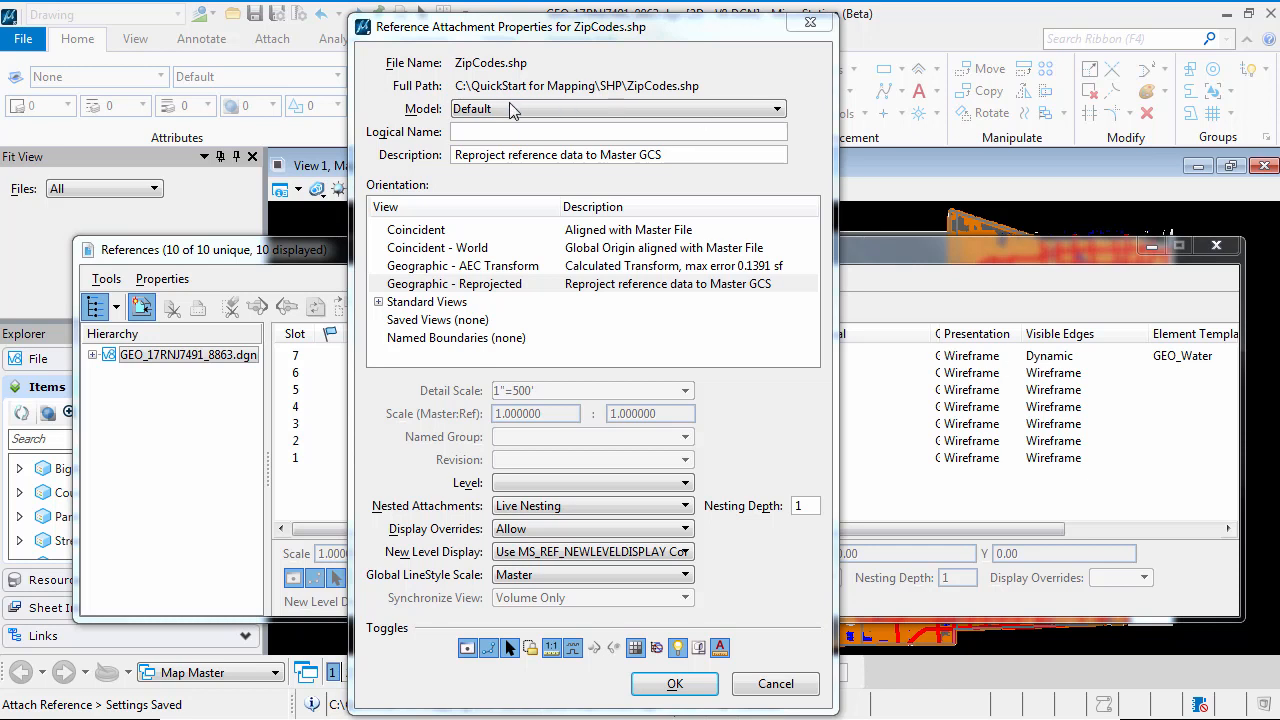
left_click(498, 286)
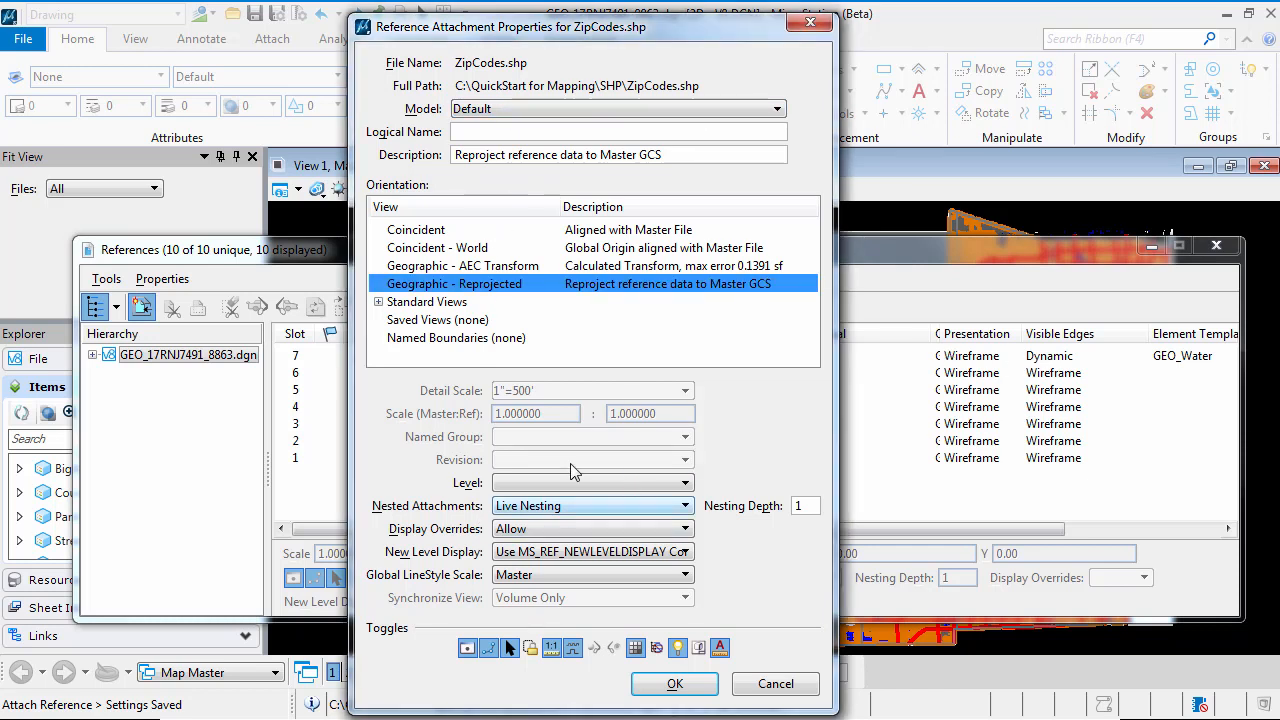
left_click(677, 686)
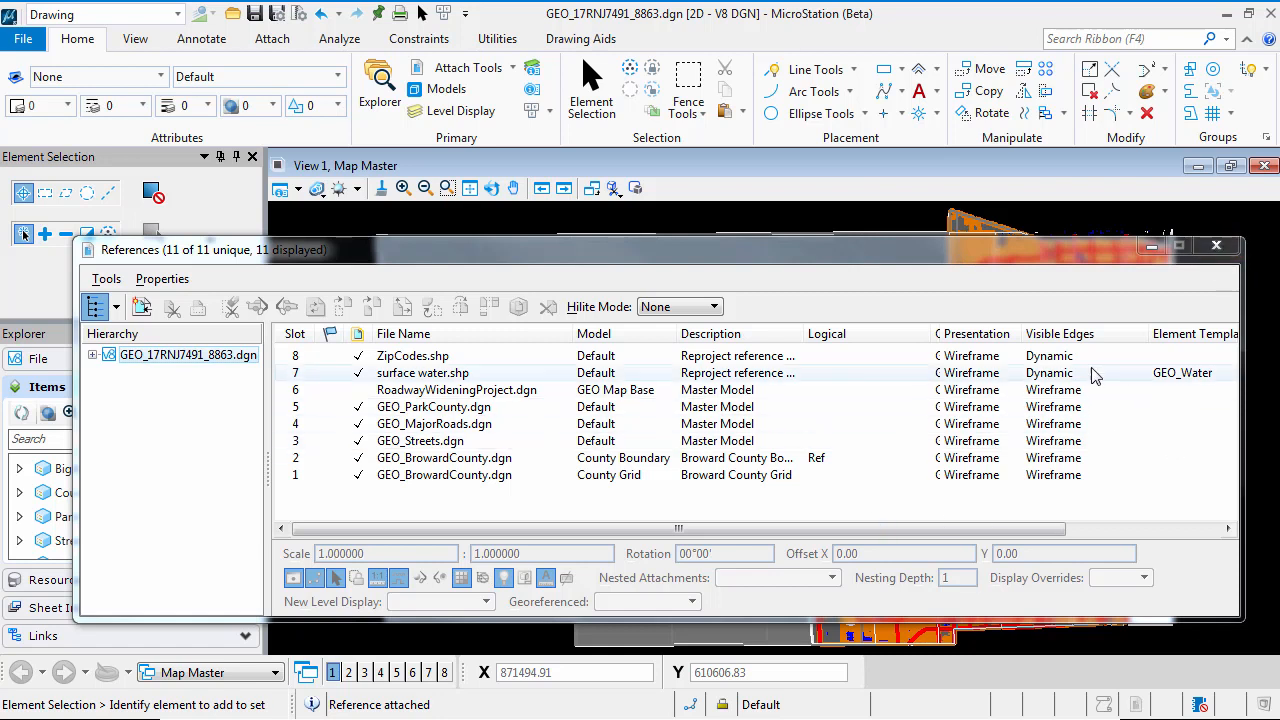
Assign the GEO_ZipCodes element template to the ZipCodes.shp reference and close the References dialog
left_click(413, 358)
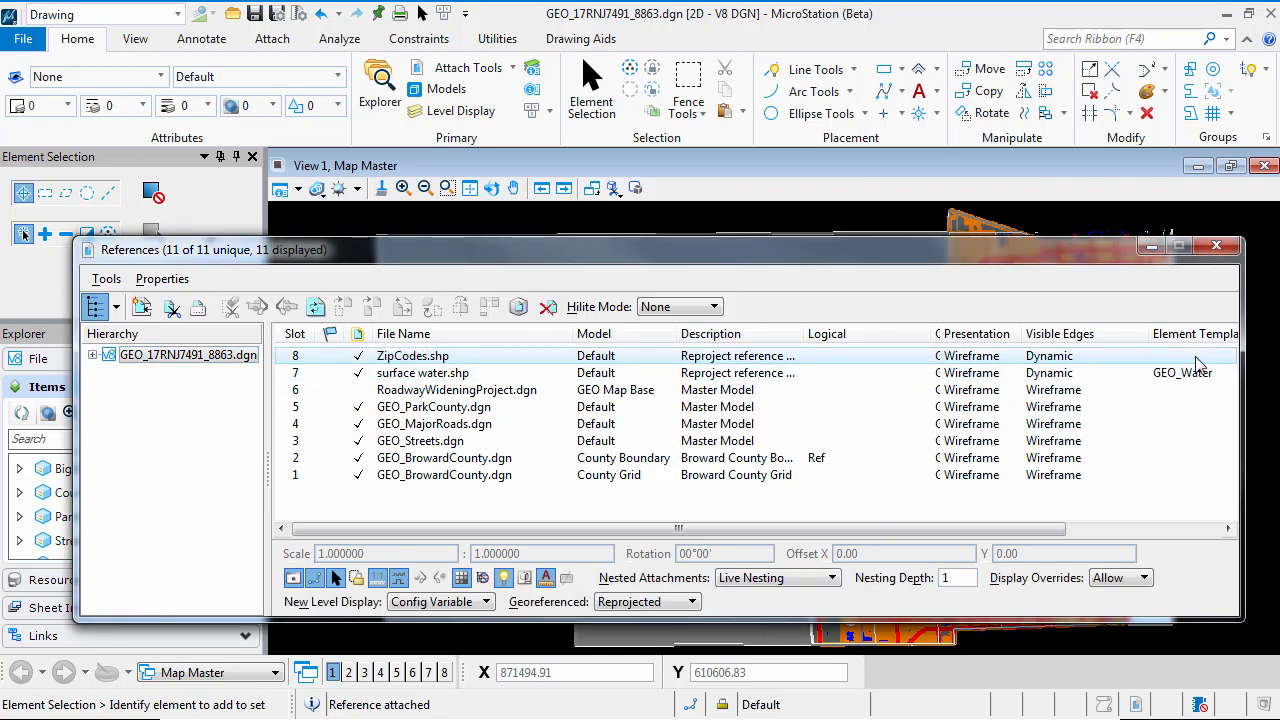
left_click_drag(934, 333, 862, 333)
left_click(1118, 360)
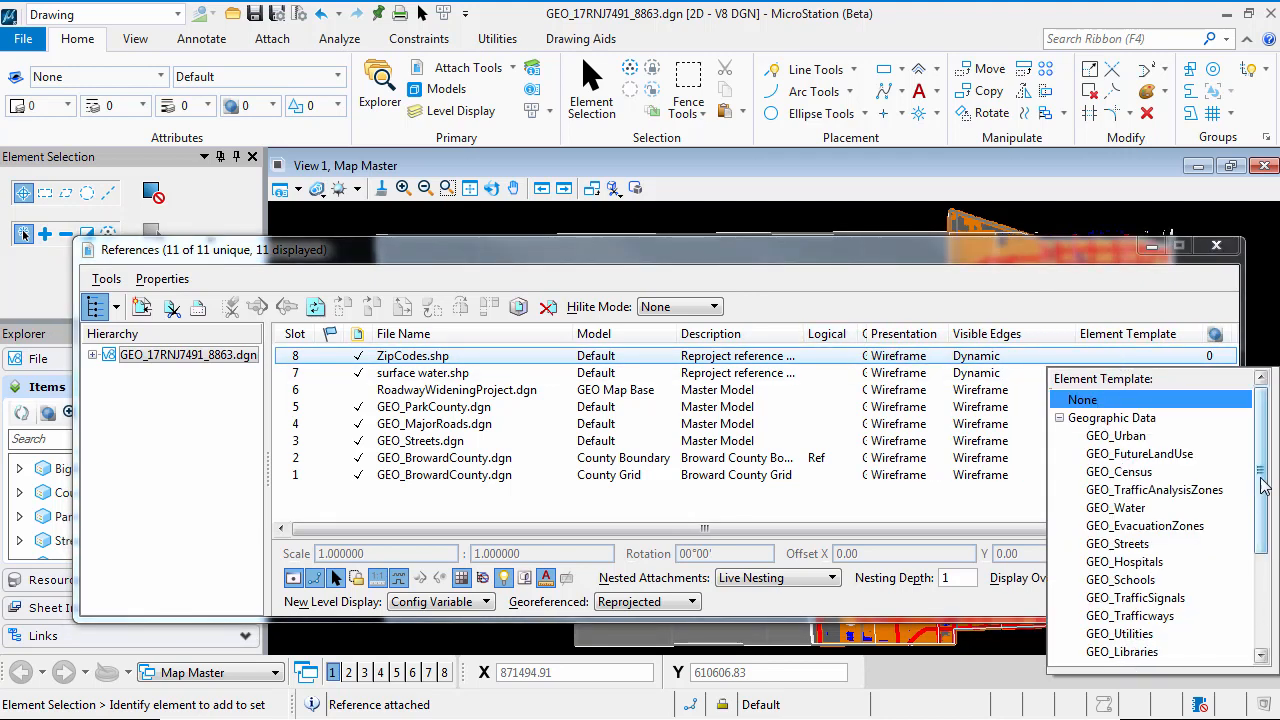
left_click_drag(1263, 486, 1268, 612)
left_click(1128, 655)
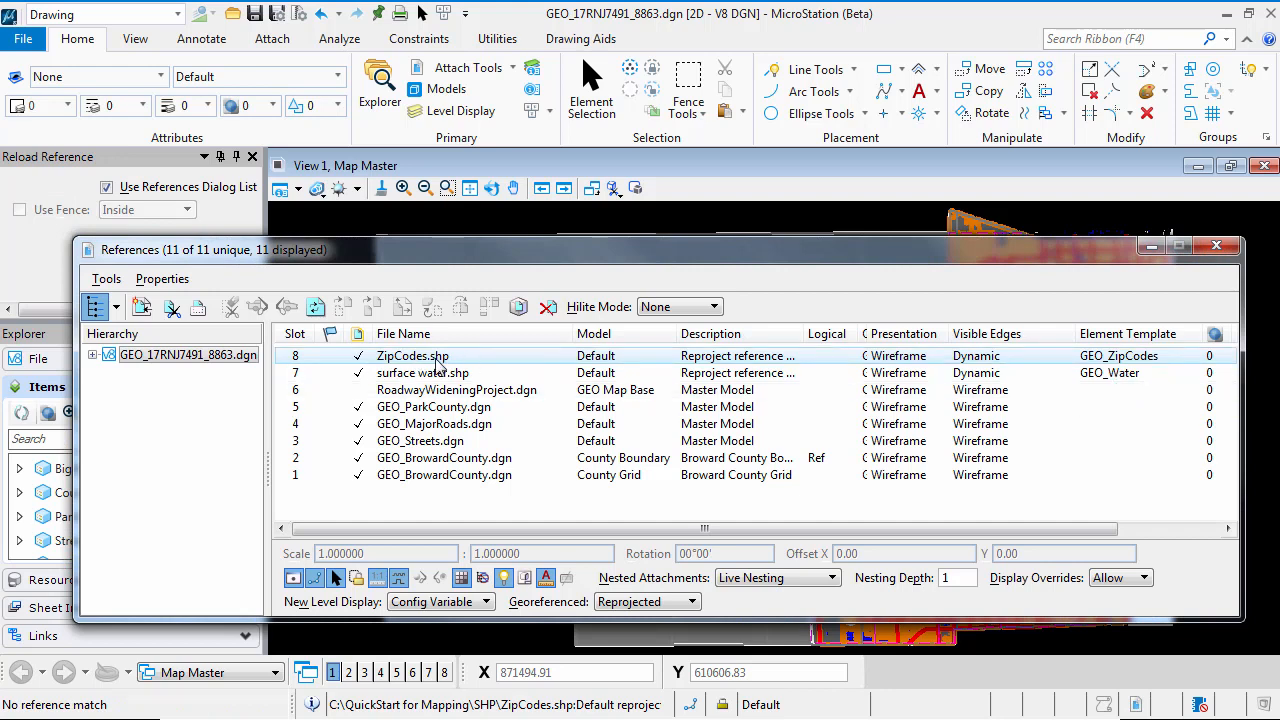
left_click(1216, 247)
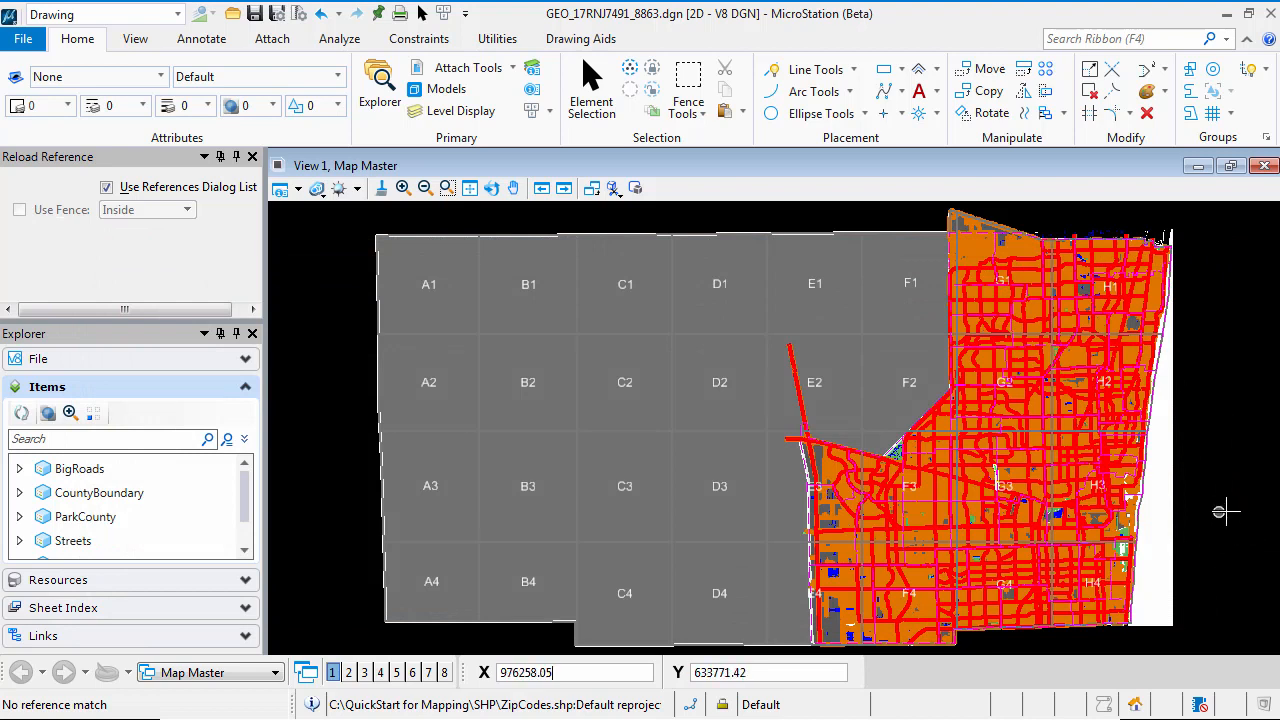
Set the design file's element highlight color and selection set color to red, and return to the drawing
left_click(23, 42)
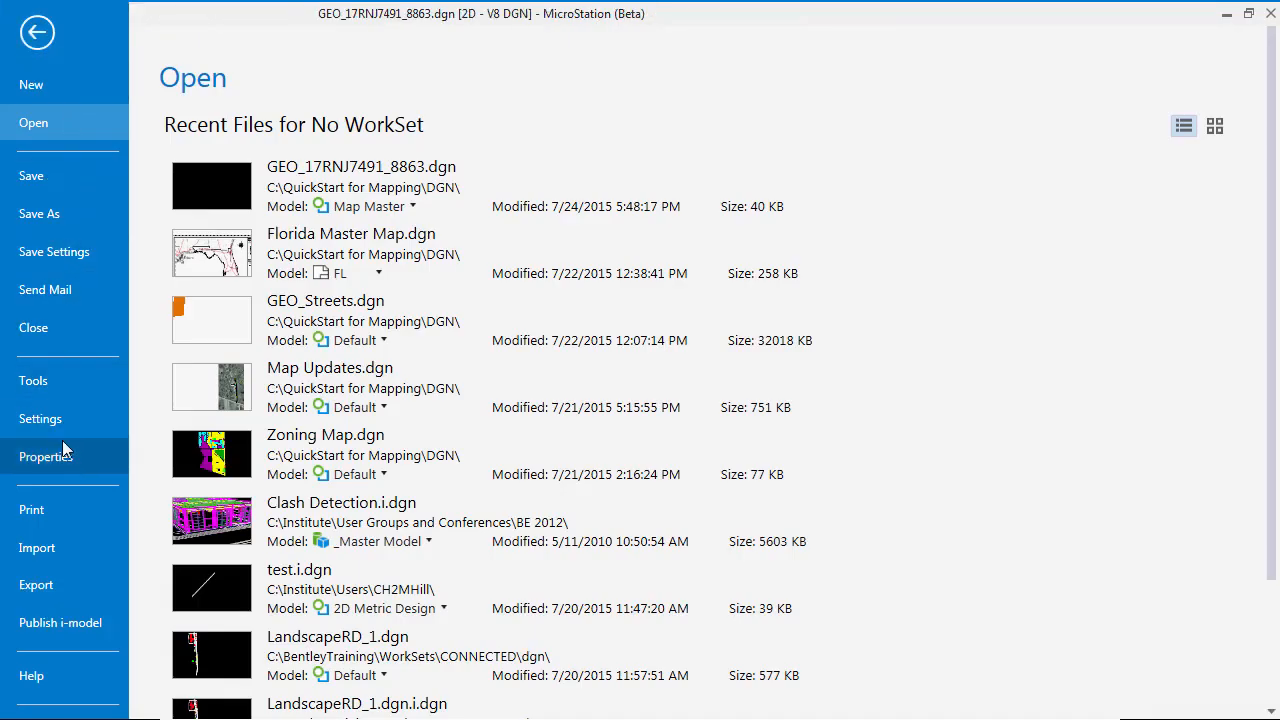
left_click(63, 428)
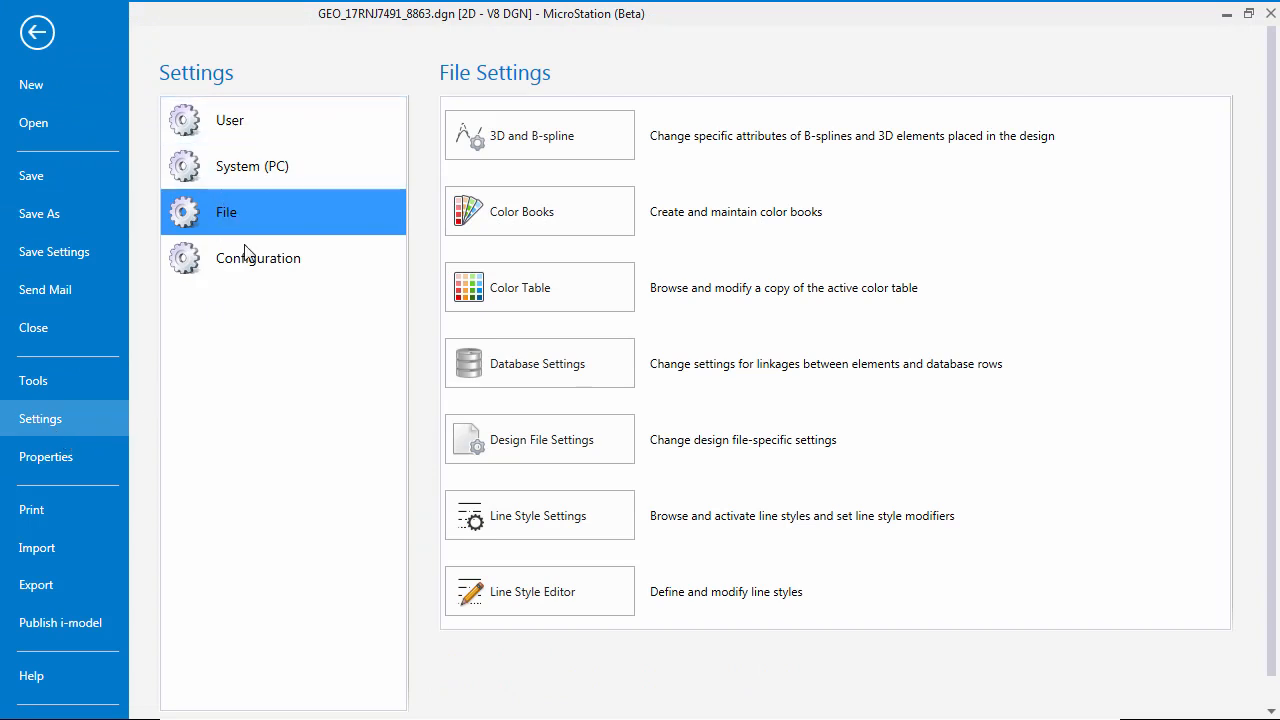
left_click(566, 449)
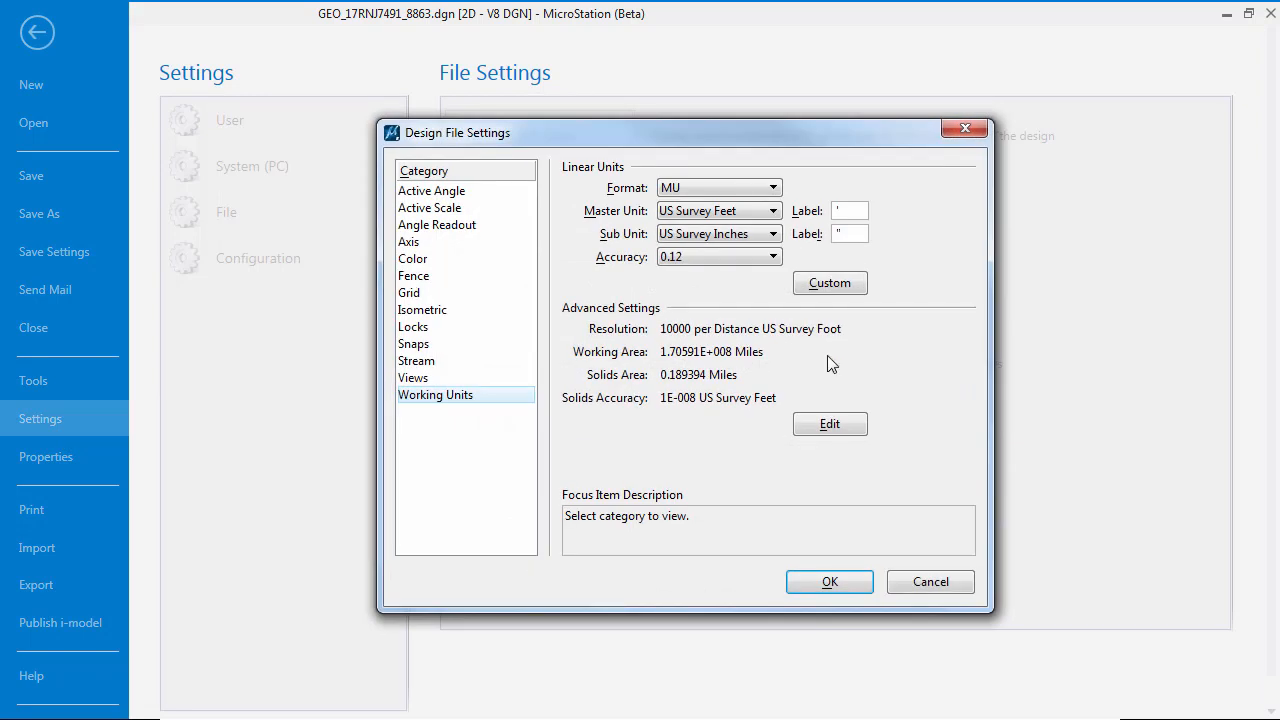
left_click(421, 262)
left_click(728, 169)
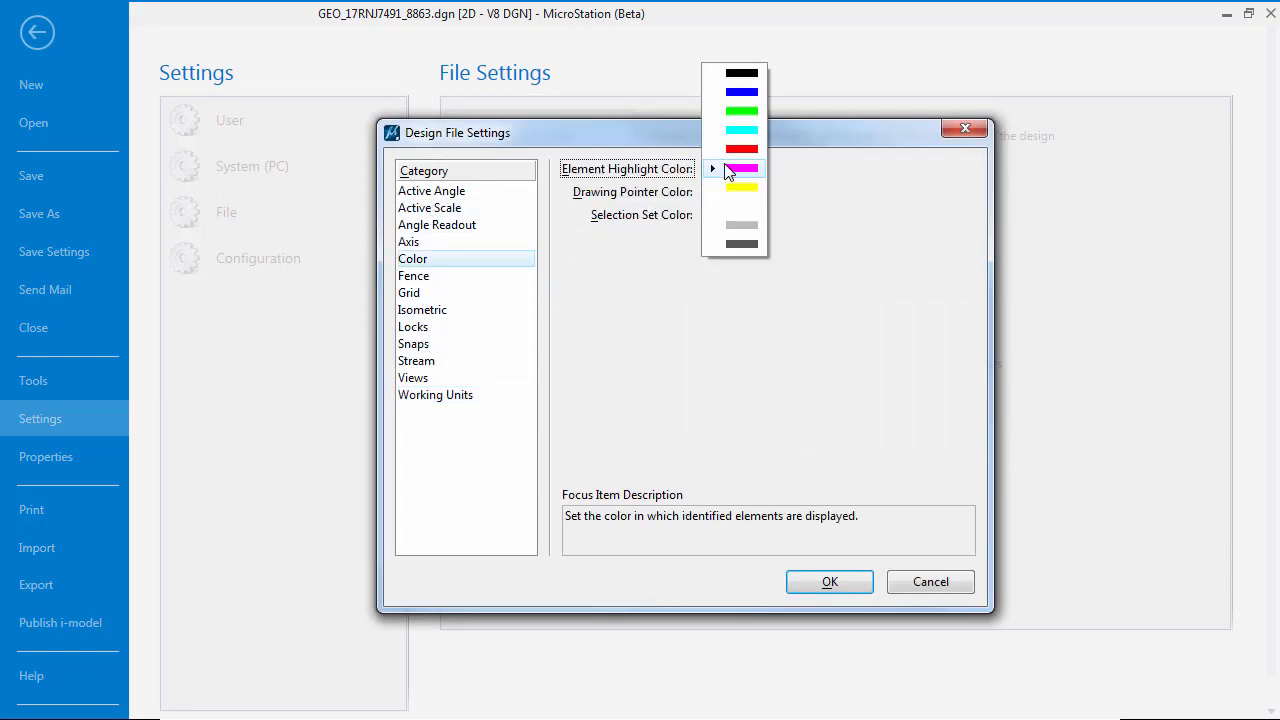
left_click(740, 148)
left_click(720, 216)
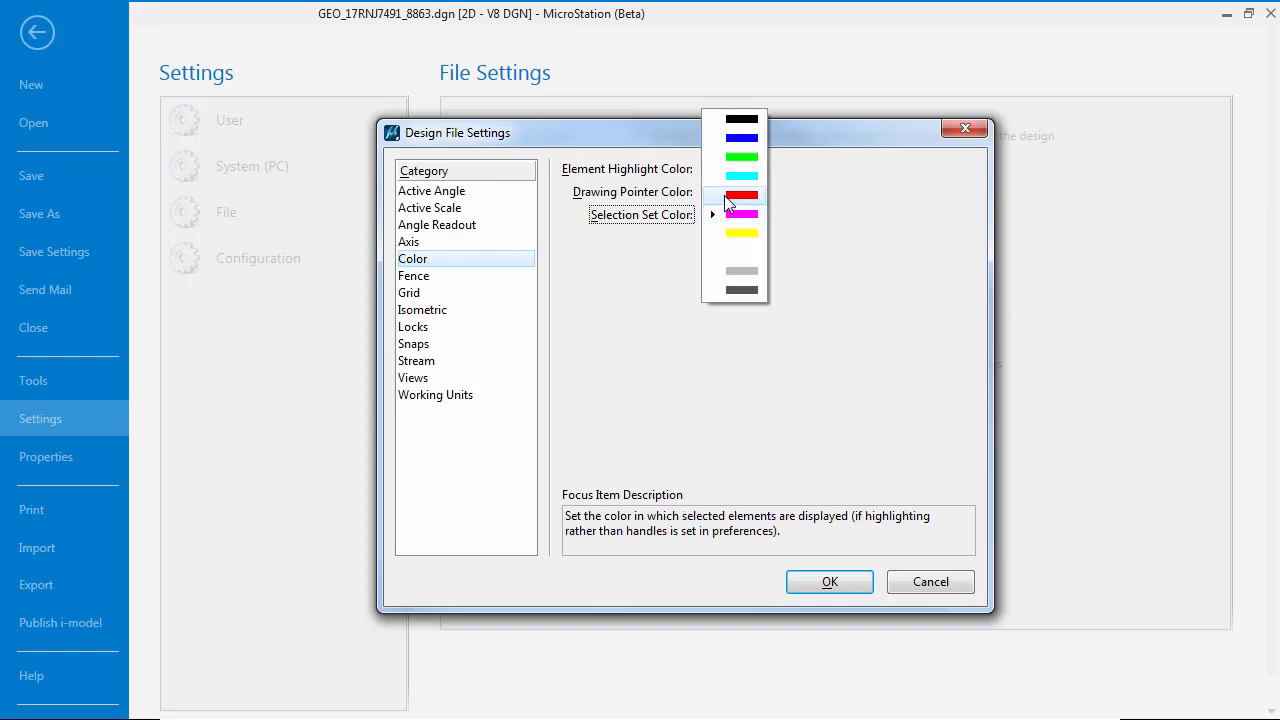
left_click(740, 195)
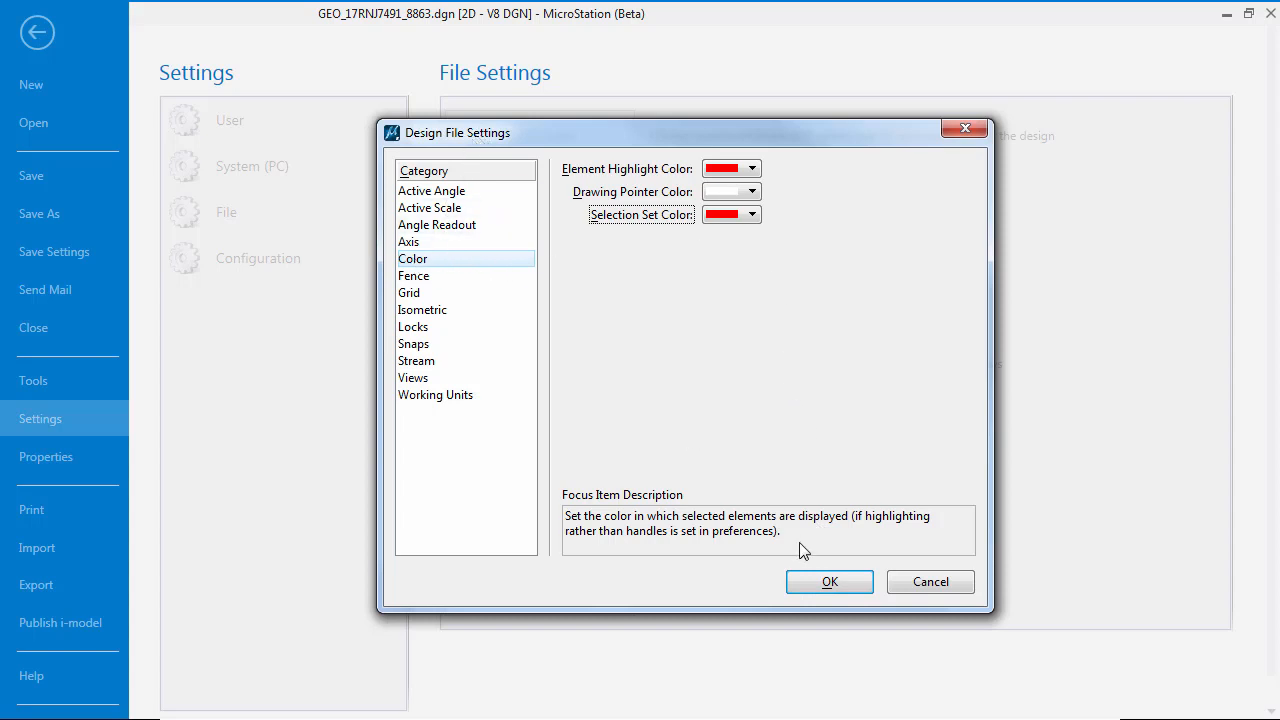
left_click(829, 590)
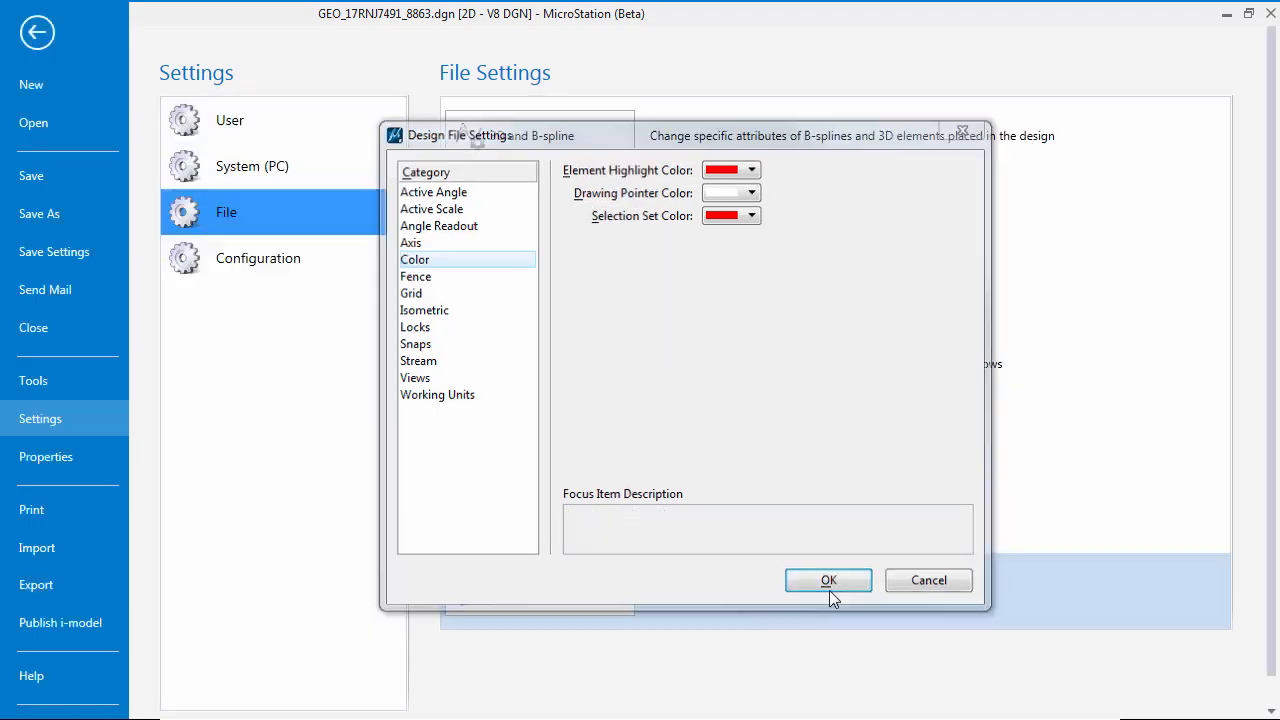
left_click(37, 34)
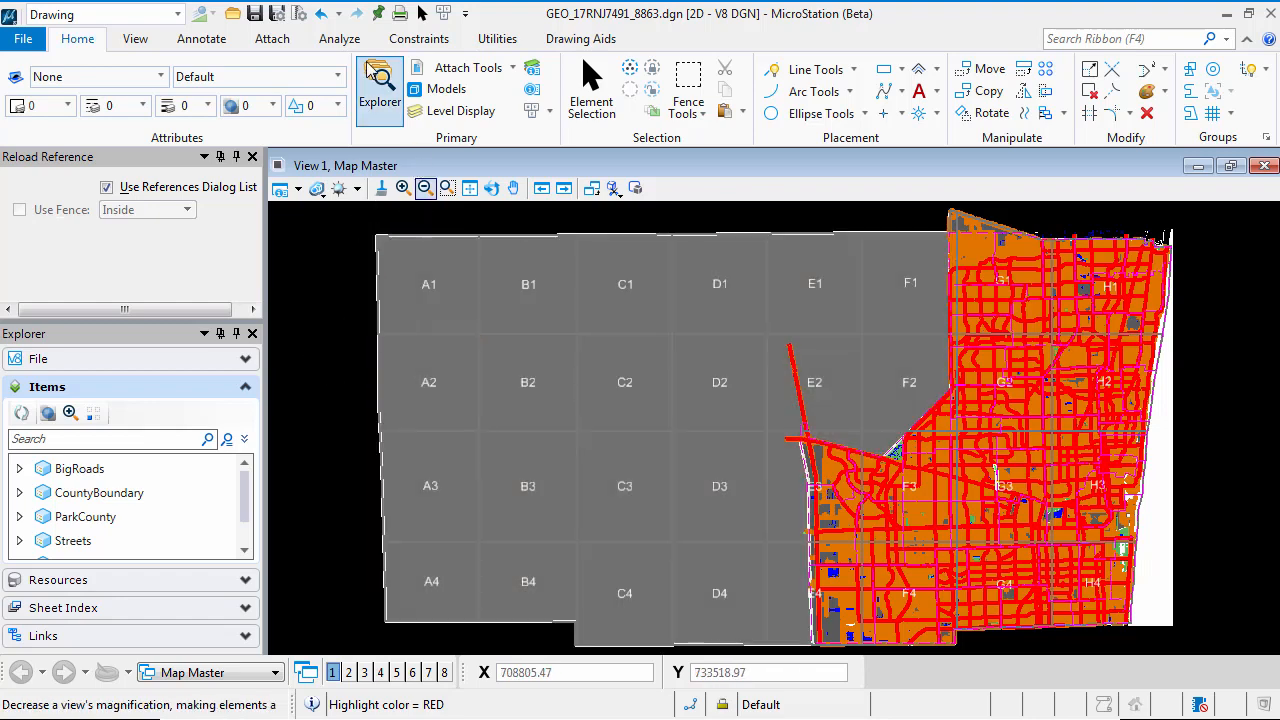
left_click(86, 46)
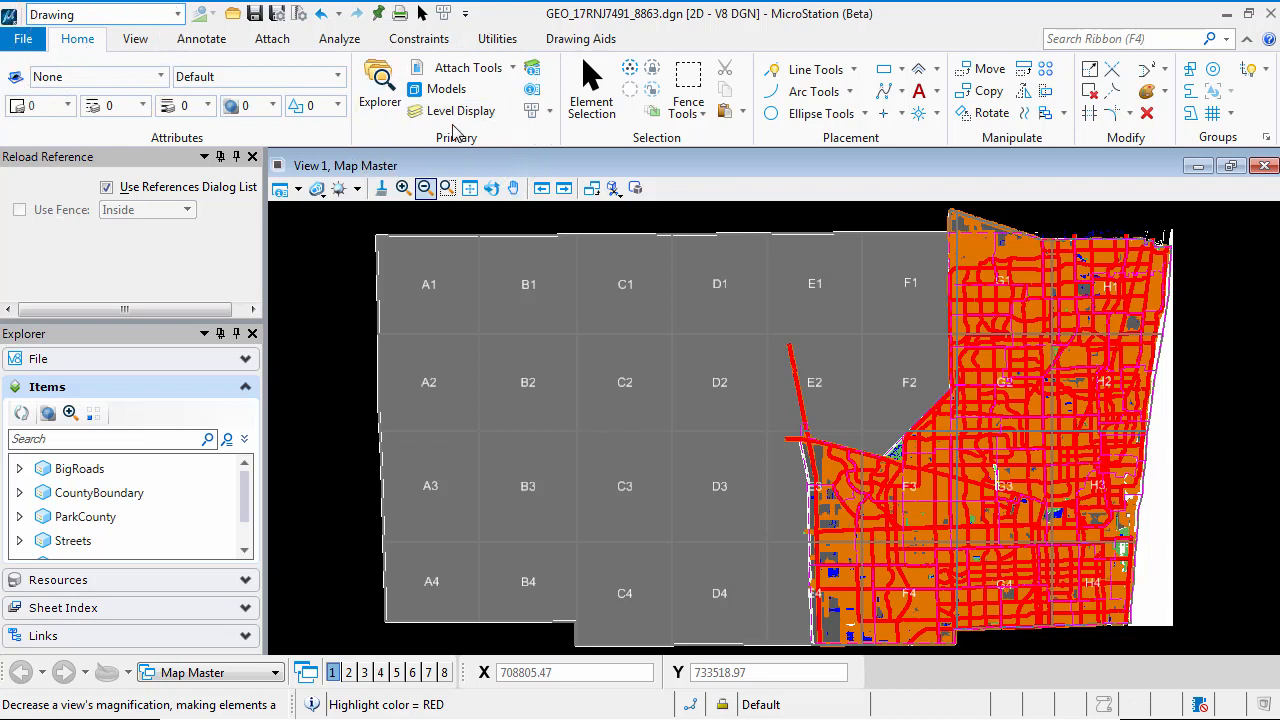
Hide the Explorer and show it again
left_click(385, 92)
key("ctrl")
key("ctrl")
key("ctrl")
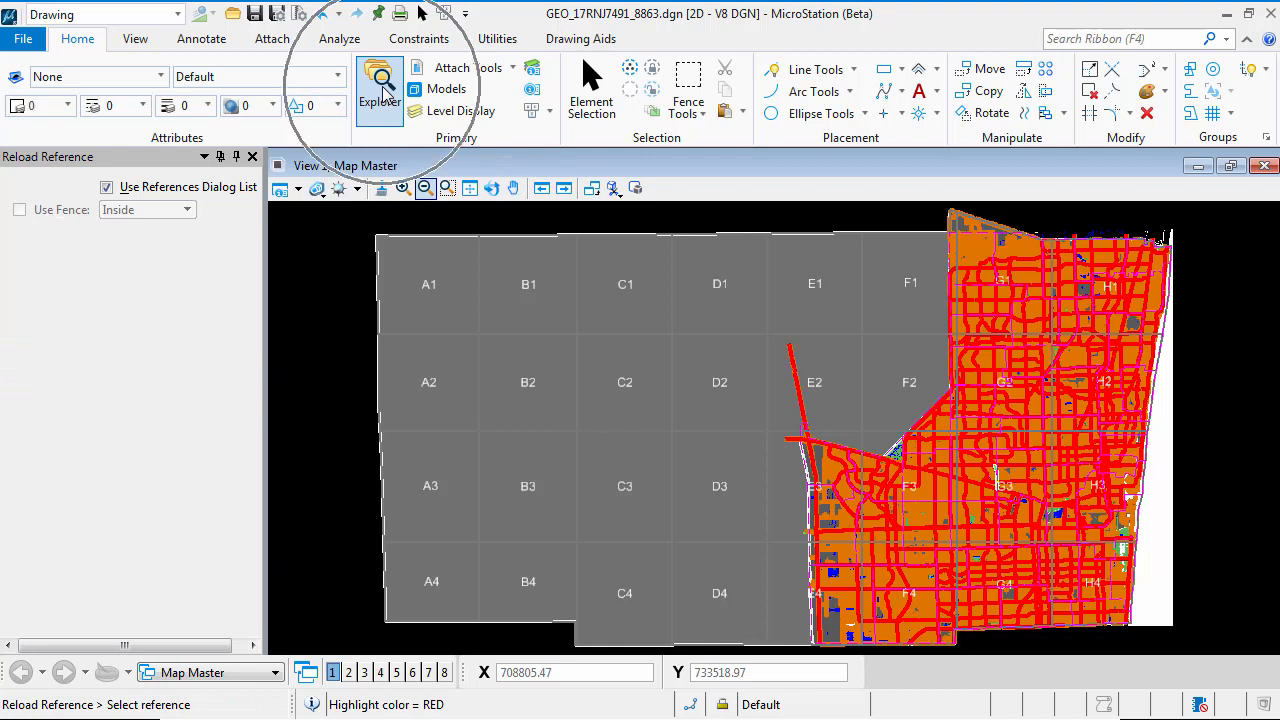
key("ctrl")
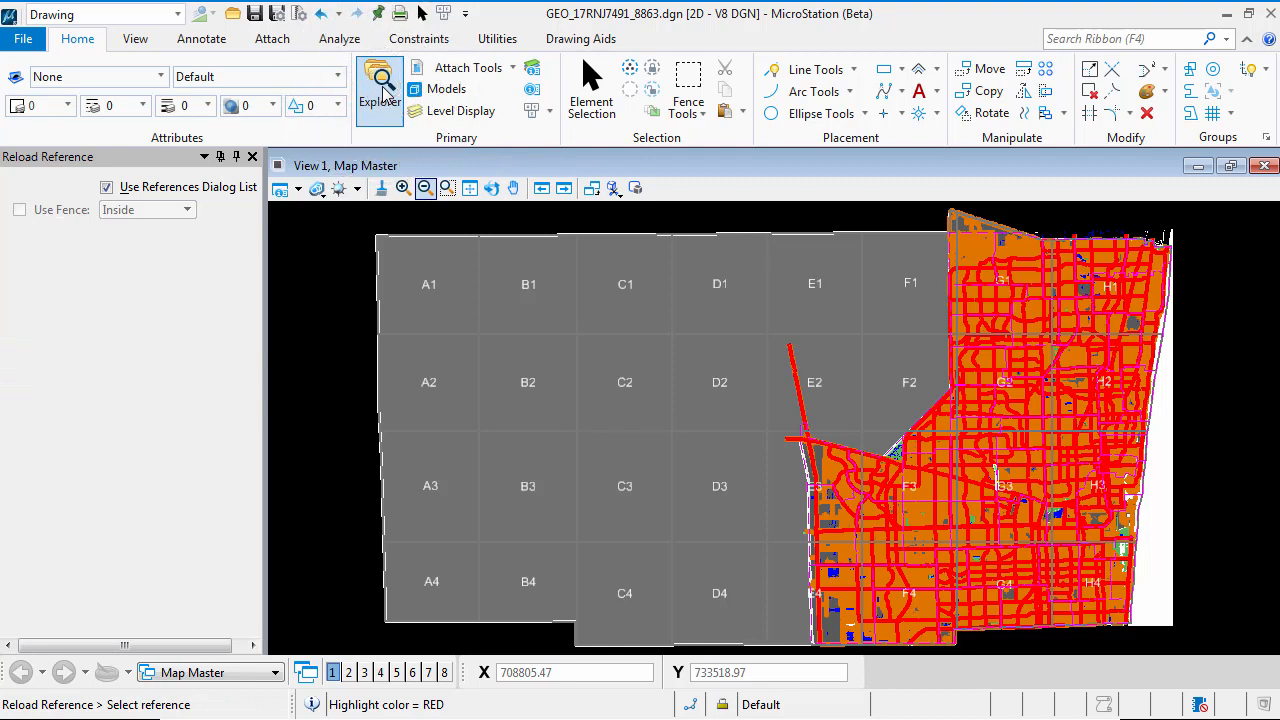
left_click(385, 92)
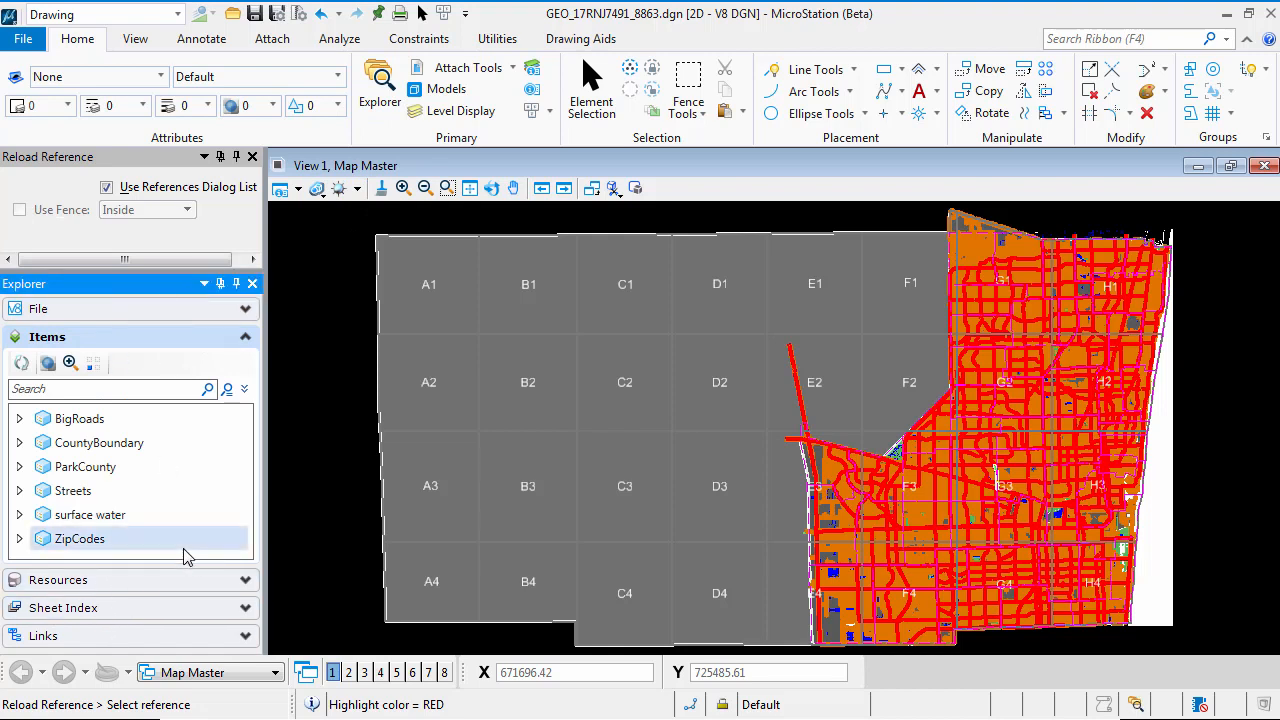
Examine the drawing file's contents in Explorer, including the Geographic Data group under Element Templates
left_click(245, 337)
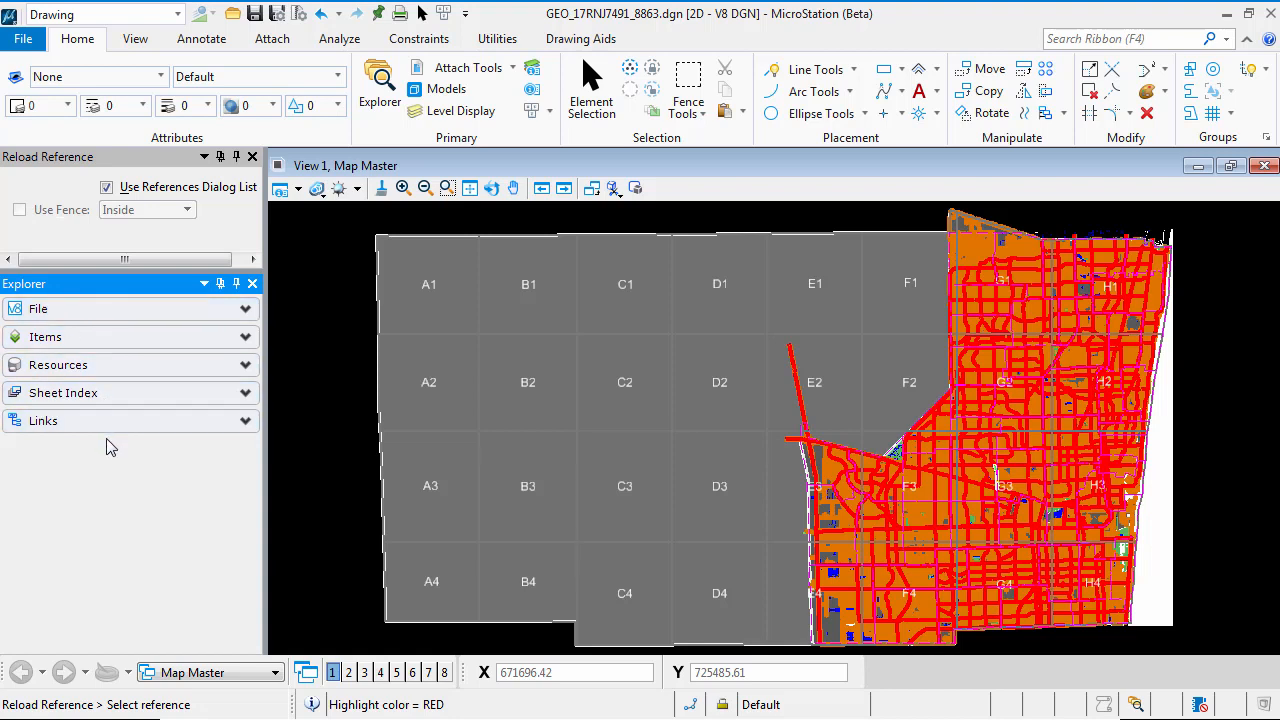
left_click(245, 310)
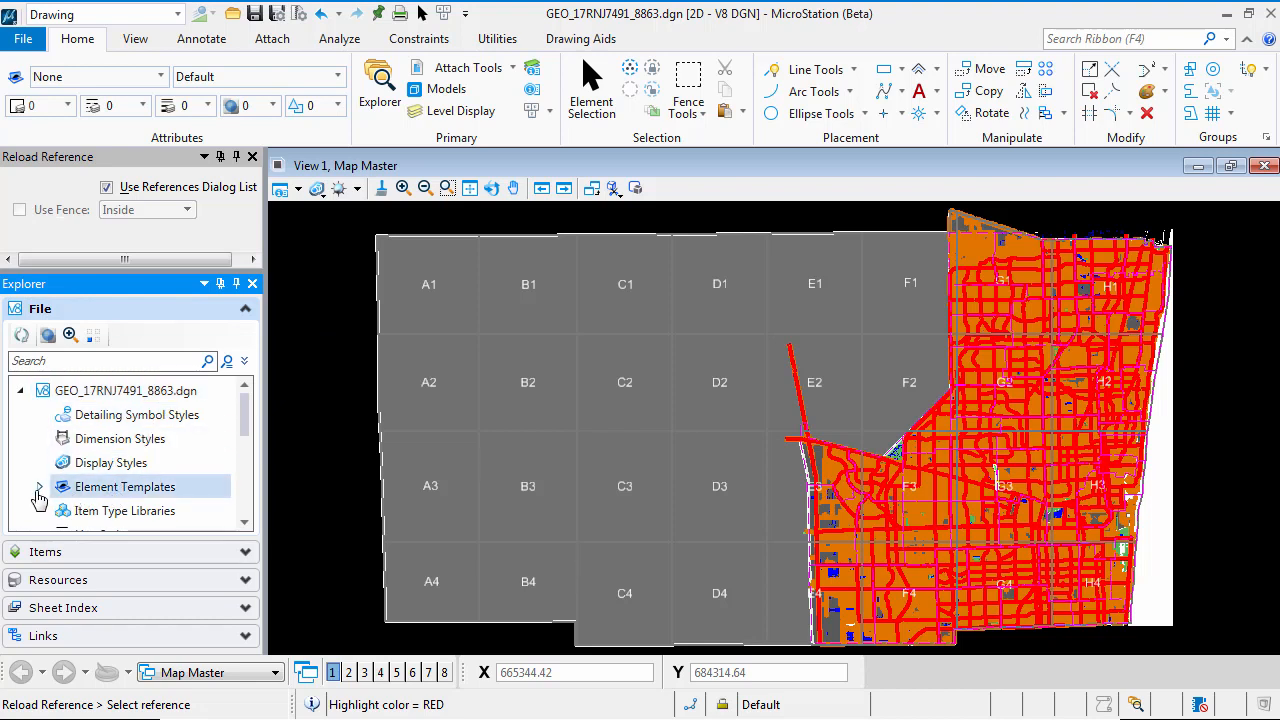
left_click(39, 487)
left_click_drag(245, 420, 245, 455)
left_click(60, 402)
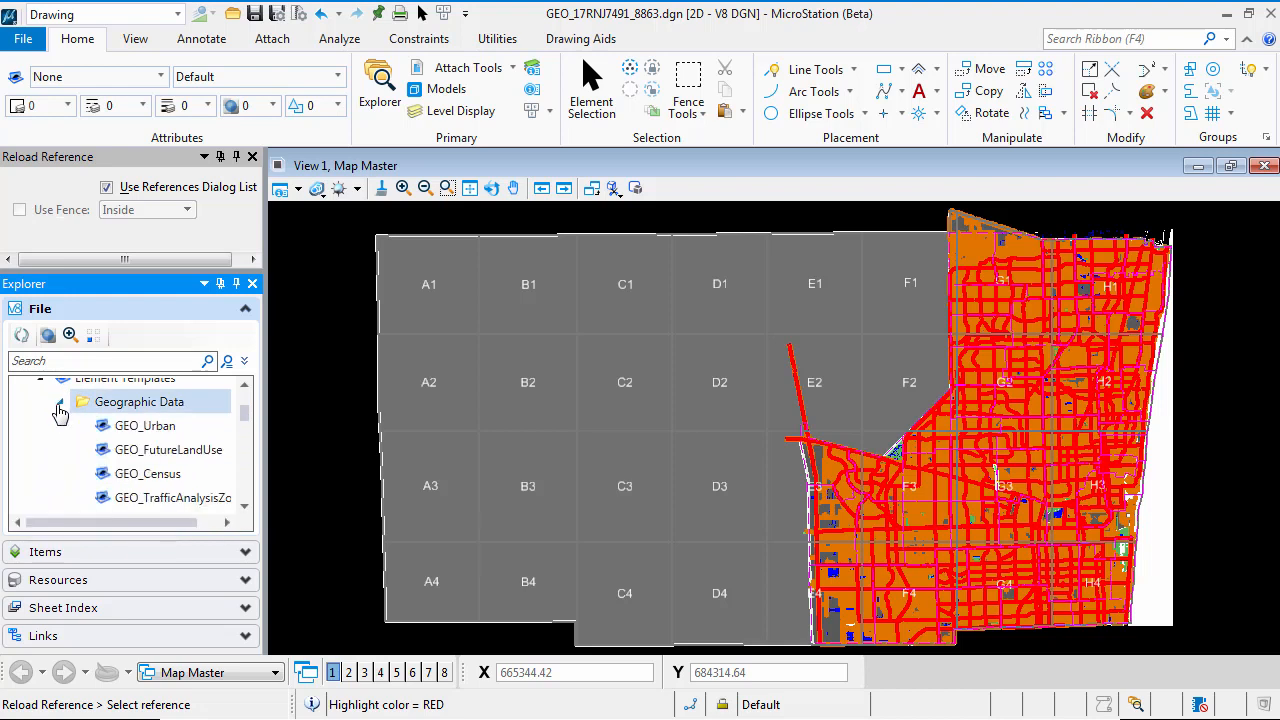
left_click(59, 402)
left_click(40, 382)
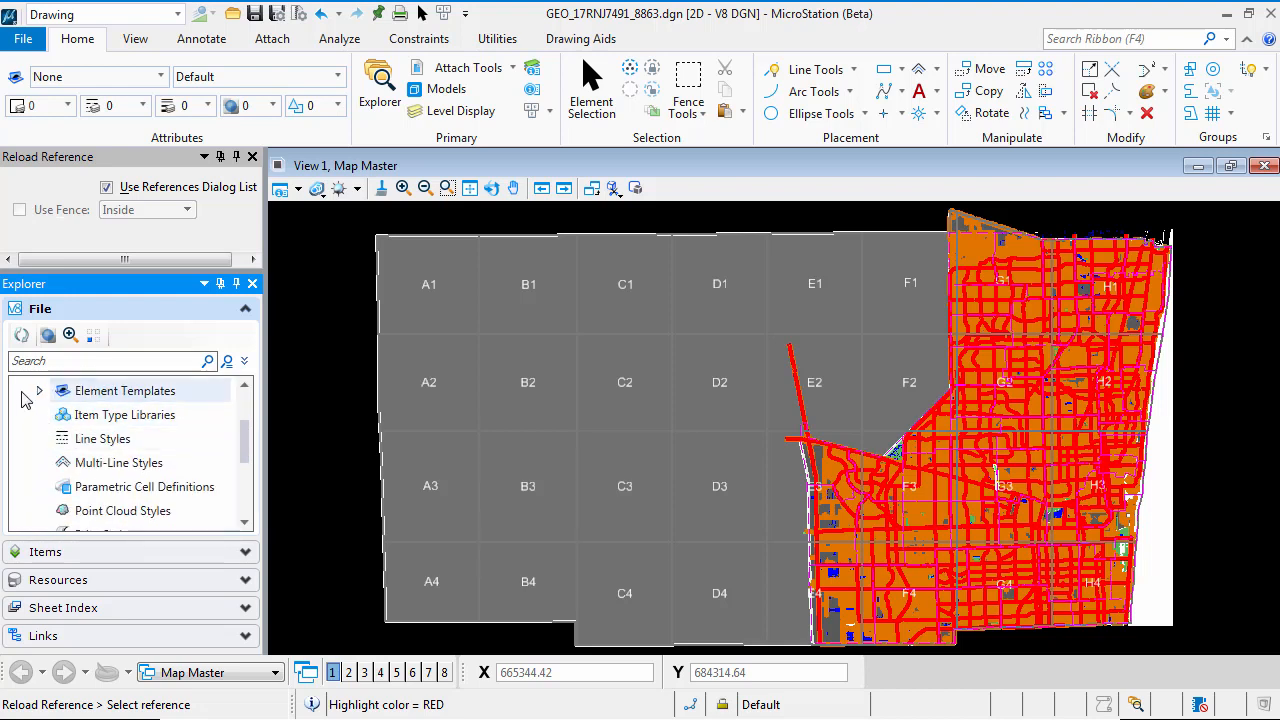
scroll(228, 418, "up", 2)
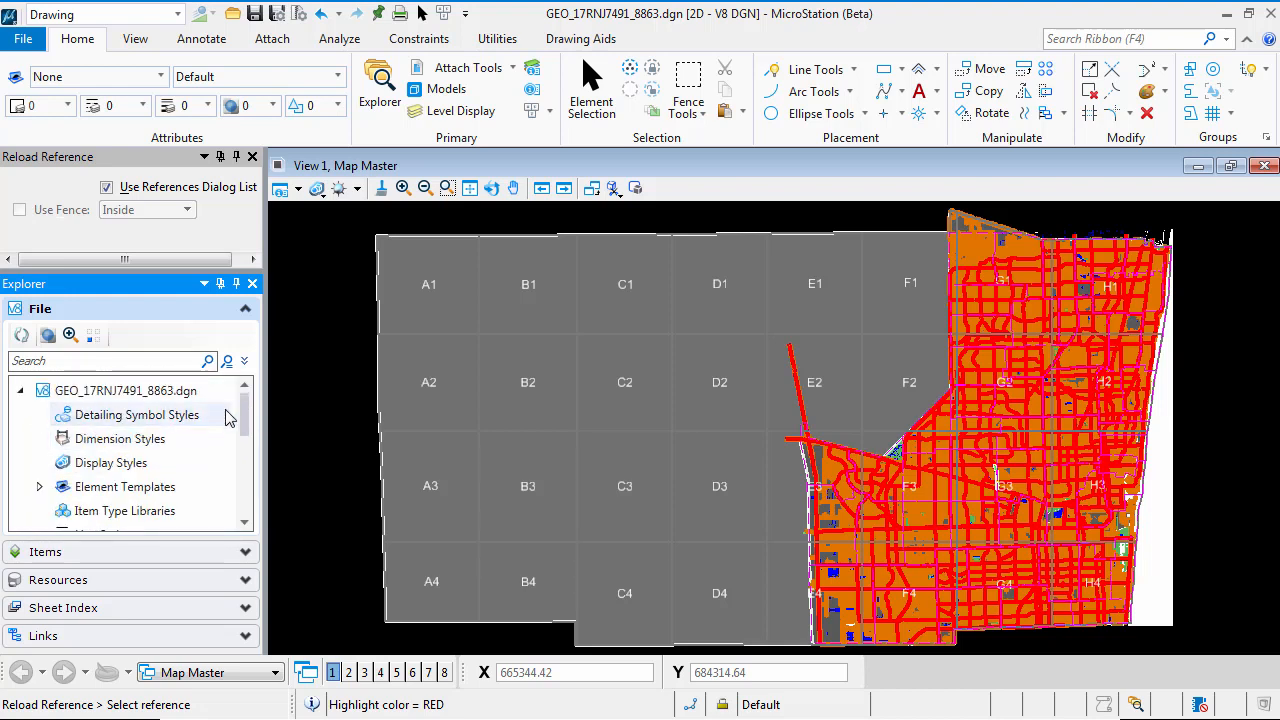
left_click(245, 309)
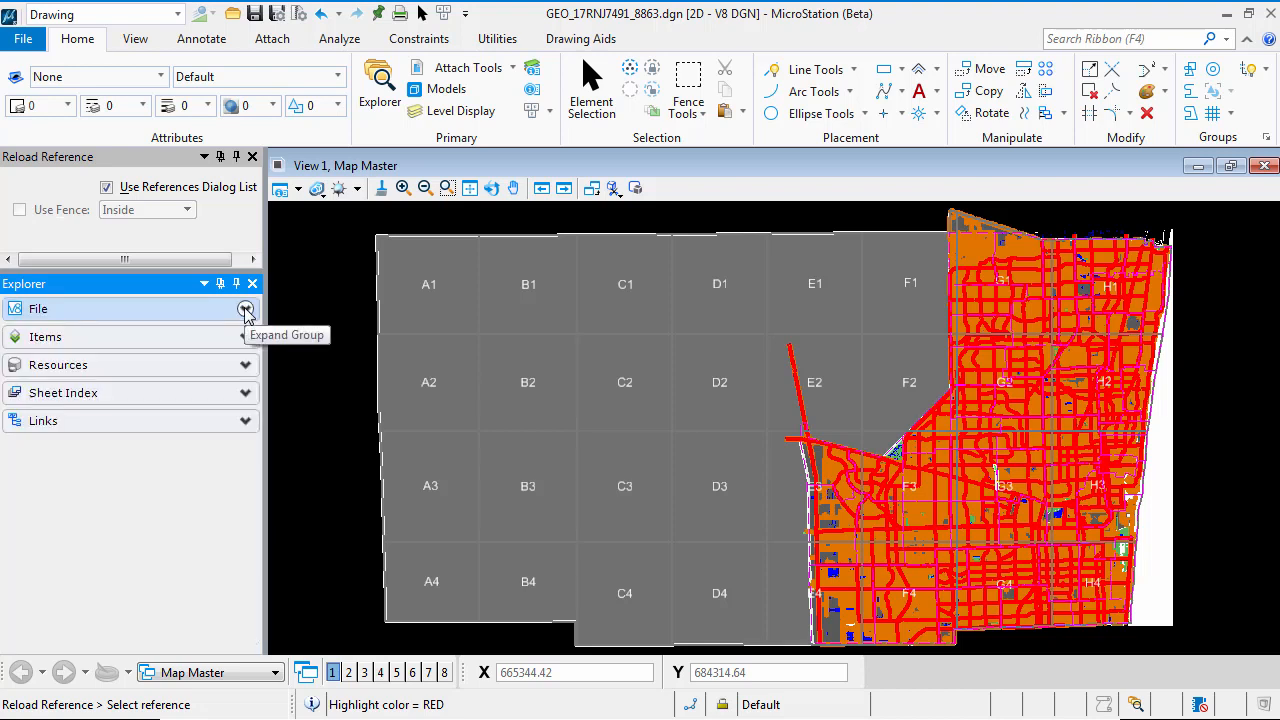
left_click(245, 309)
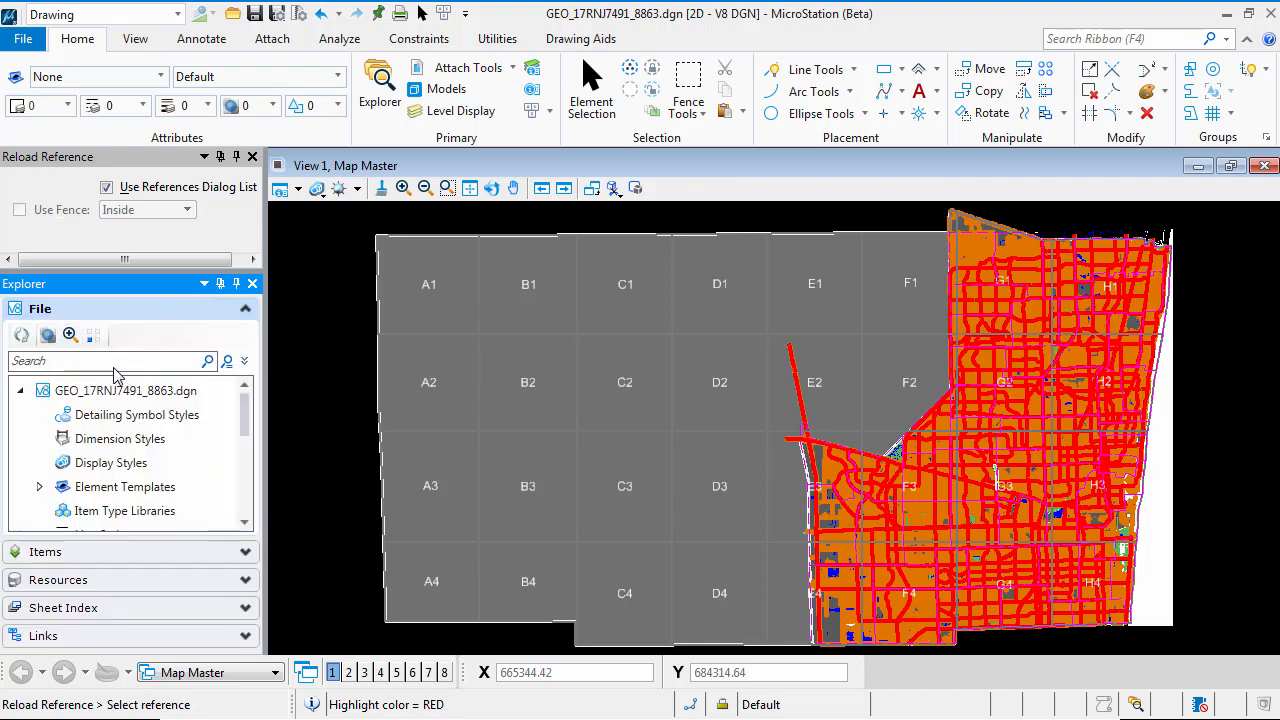
Switch Explorer from the file contents to its items, select and expand ZipCodes, and open its details table
left_click(245, 309)
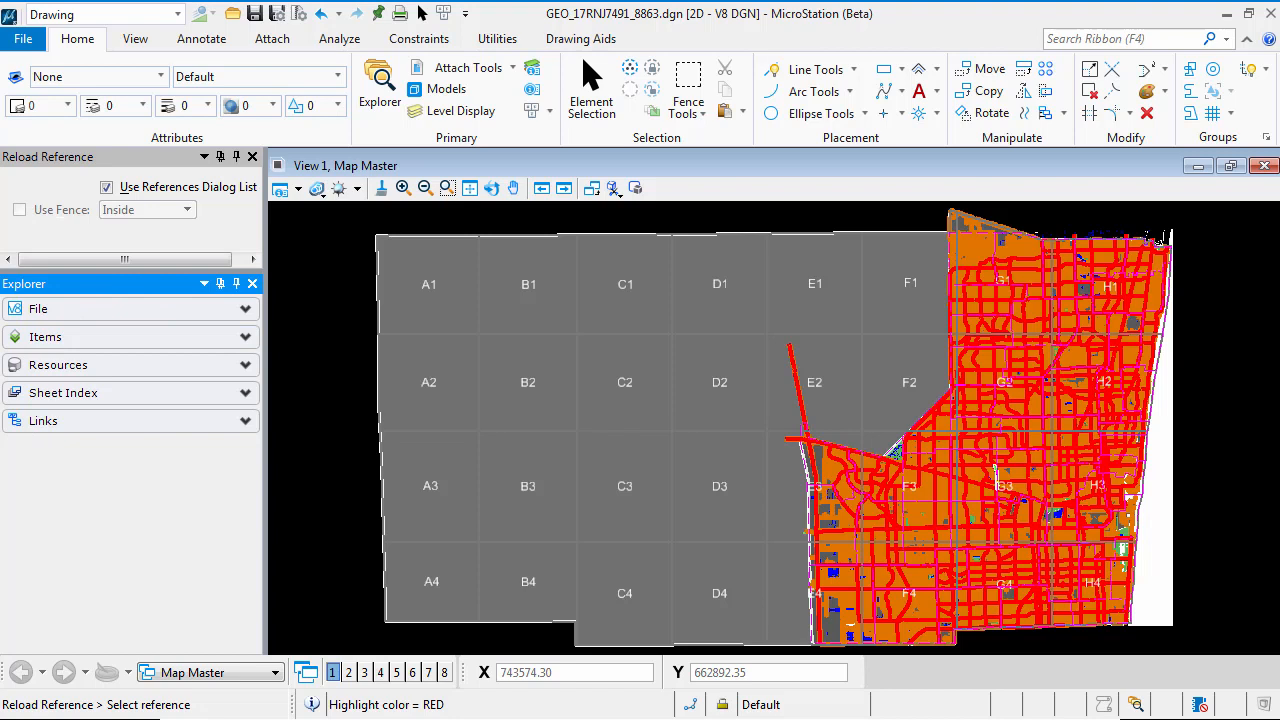
left_click(114, 346)
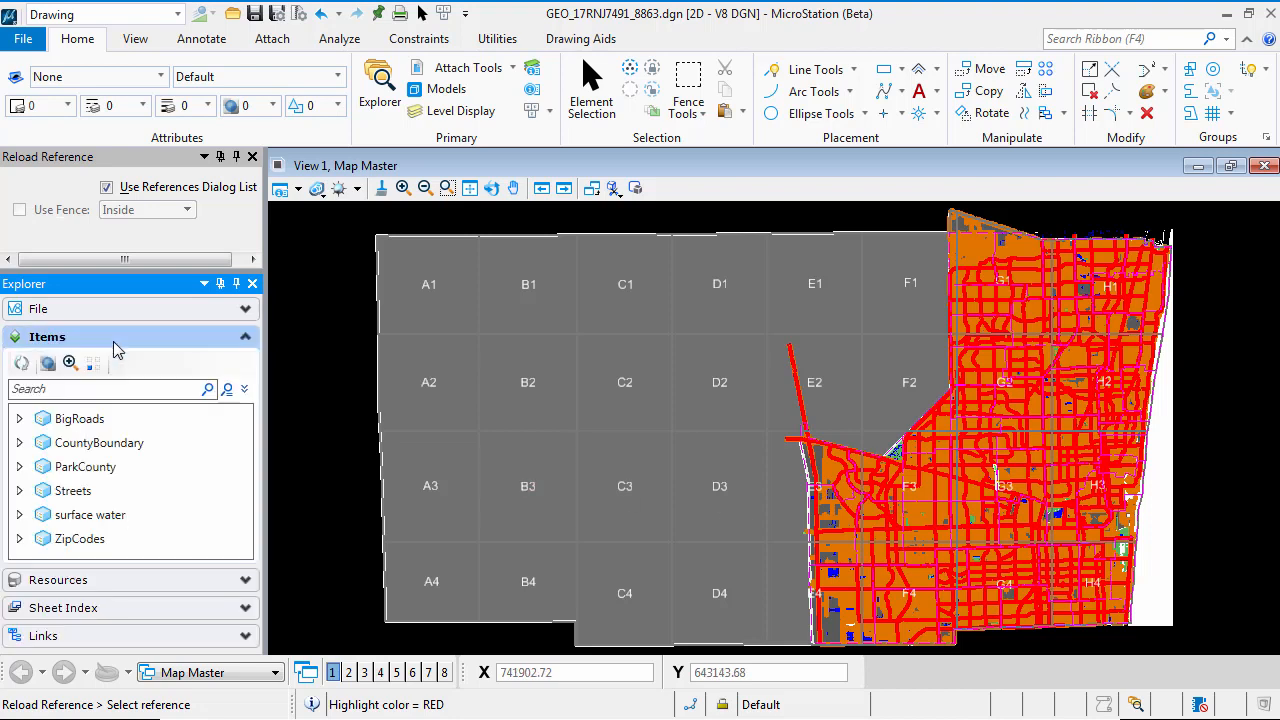
left_click(64, 546)
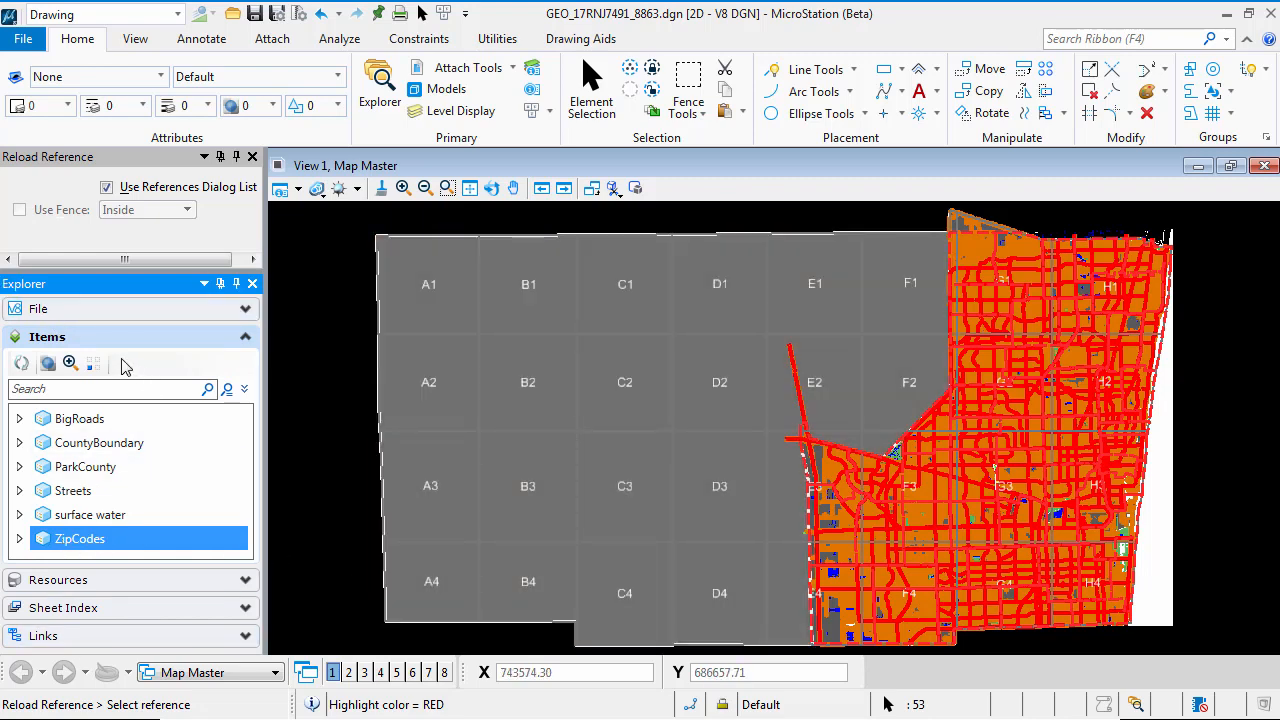
left_click(18, 548)
mouse_move(246, 428)
left_mouse_down()
mouse_move(246, 540)
mouse_move(250, 428)
left_mouse_up()
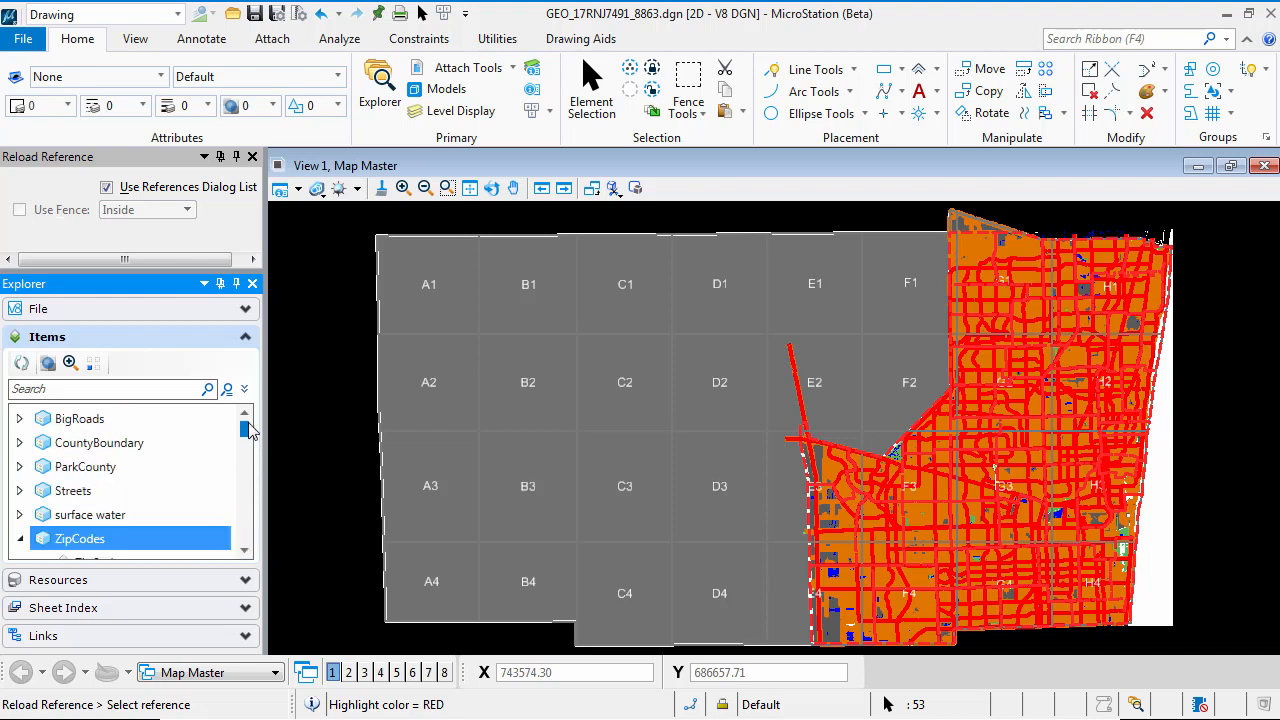
right_click(73, 545)
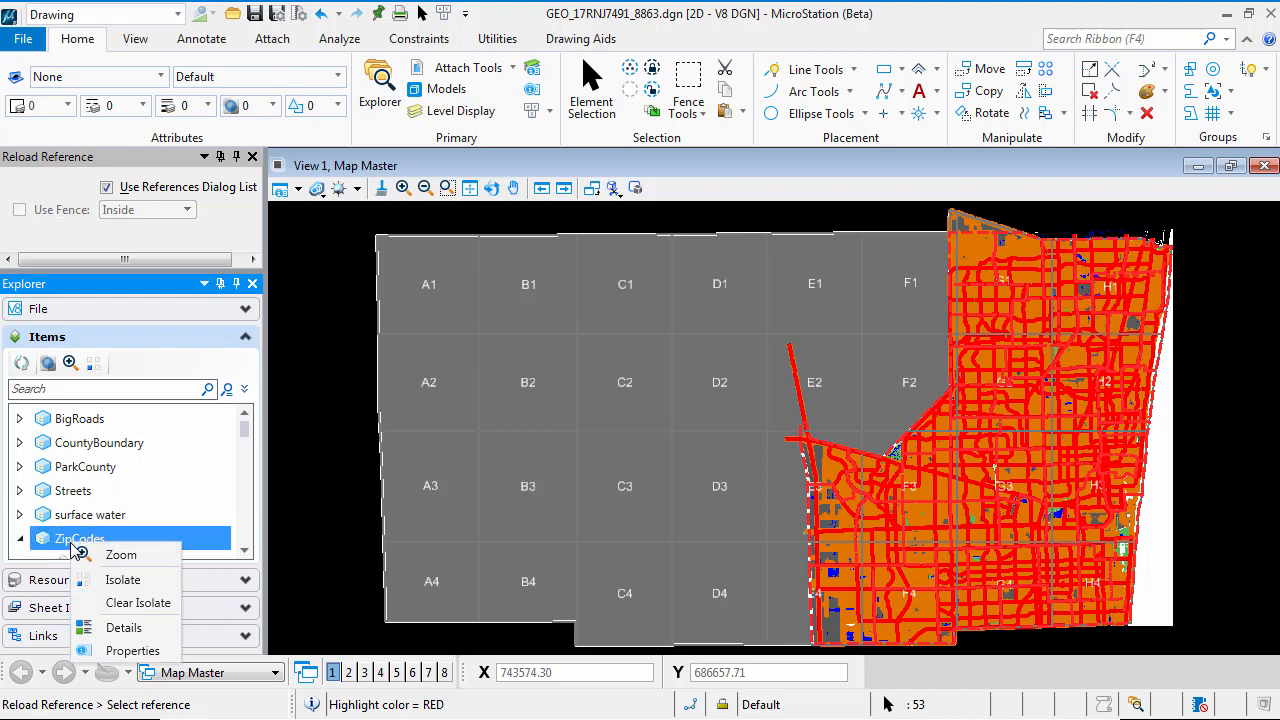
left_click(124, 627)
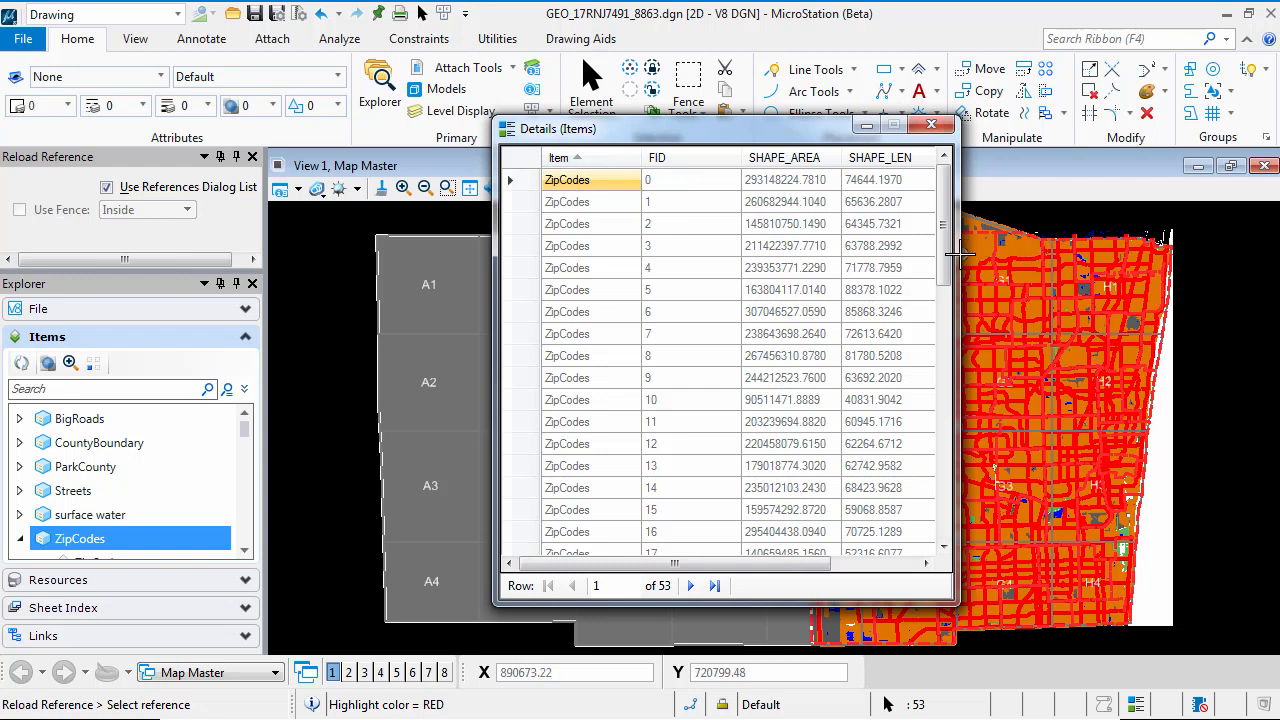
Widen the Details window to reveal the ZIPCODE column and sort the table by it in ascending order
left_click_drag(958, 256, 1276, 250)
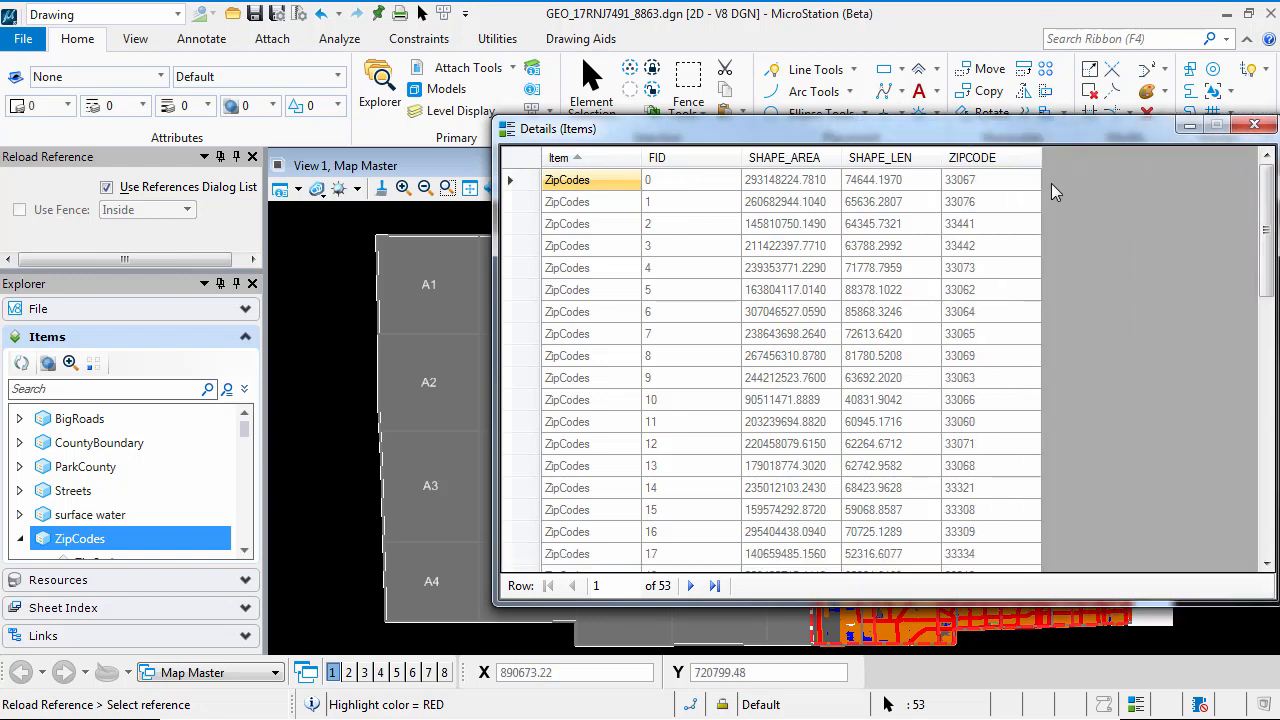
right_click(1002, 163)
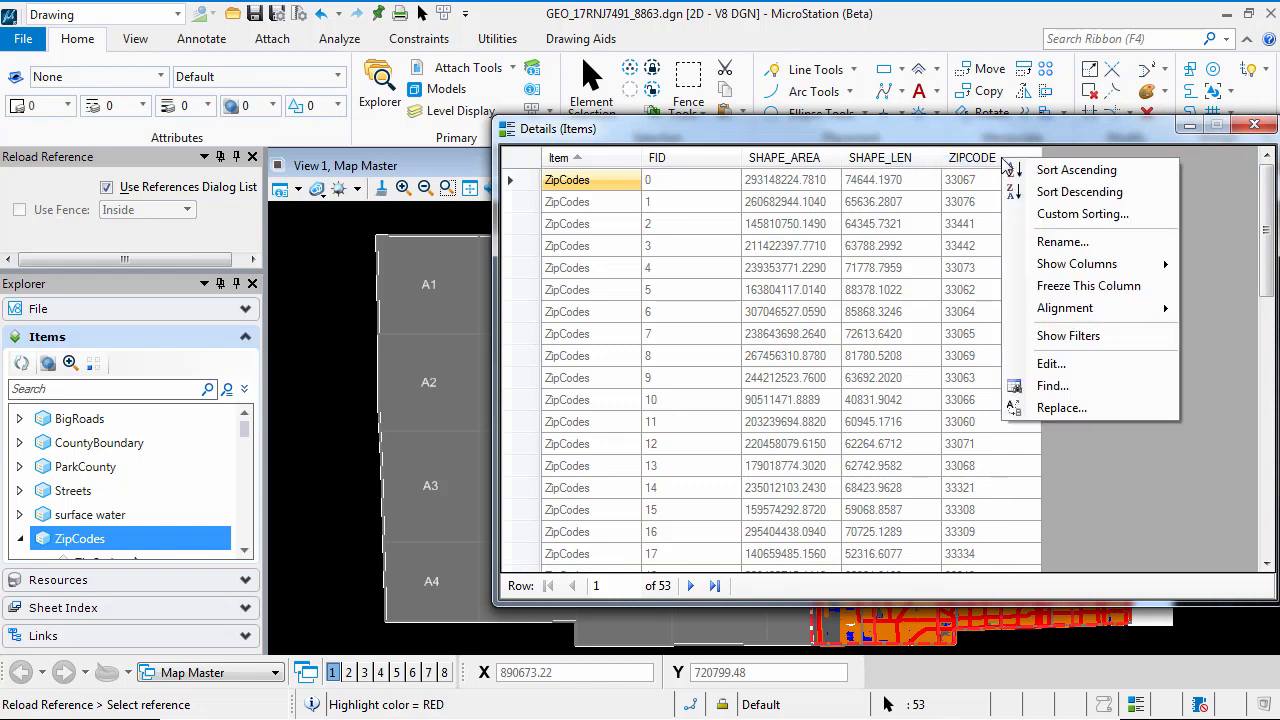
left_click(1056, 171)
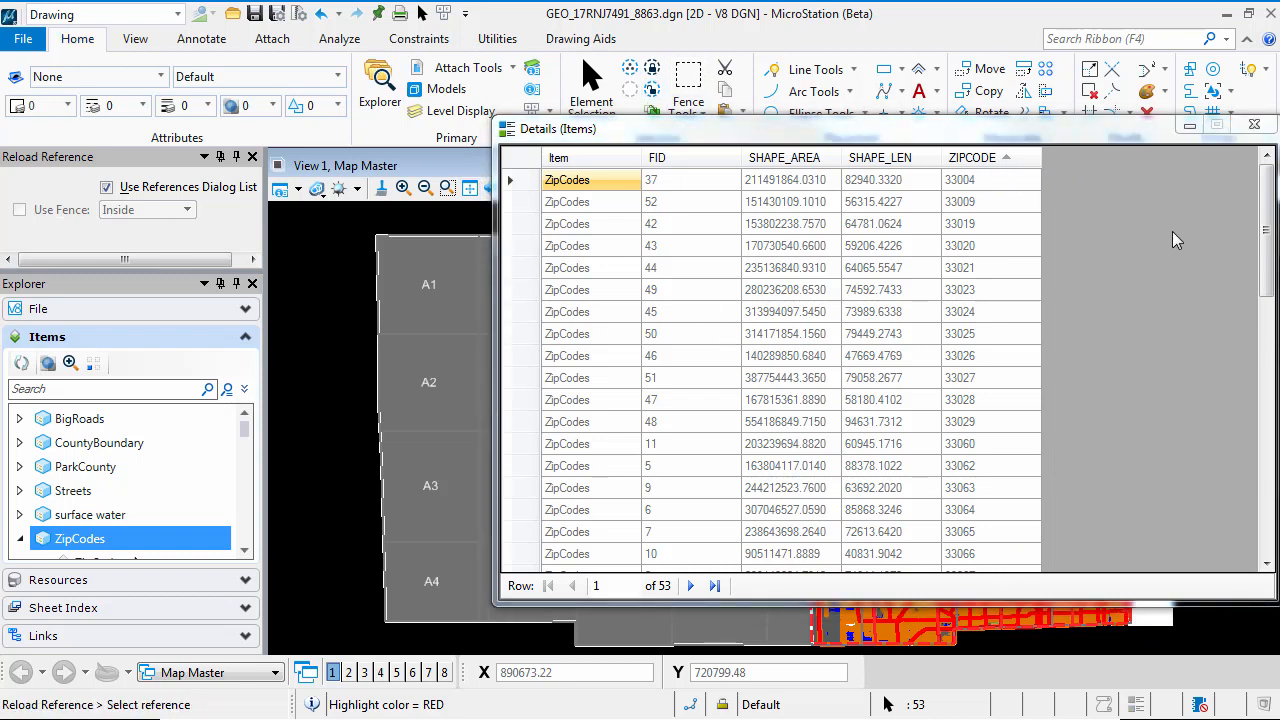
Zoom the map to zip code 33324 from its details row, inspect the area up close, and close the Details window
left_click_drag(1266, 225, 1274, 525)
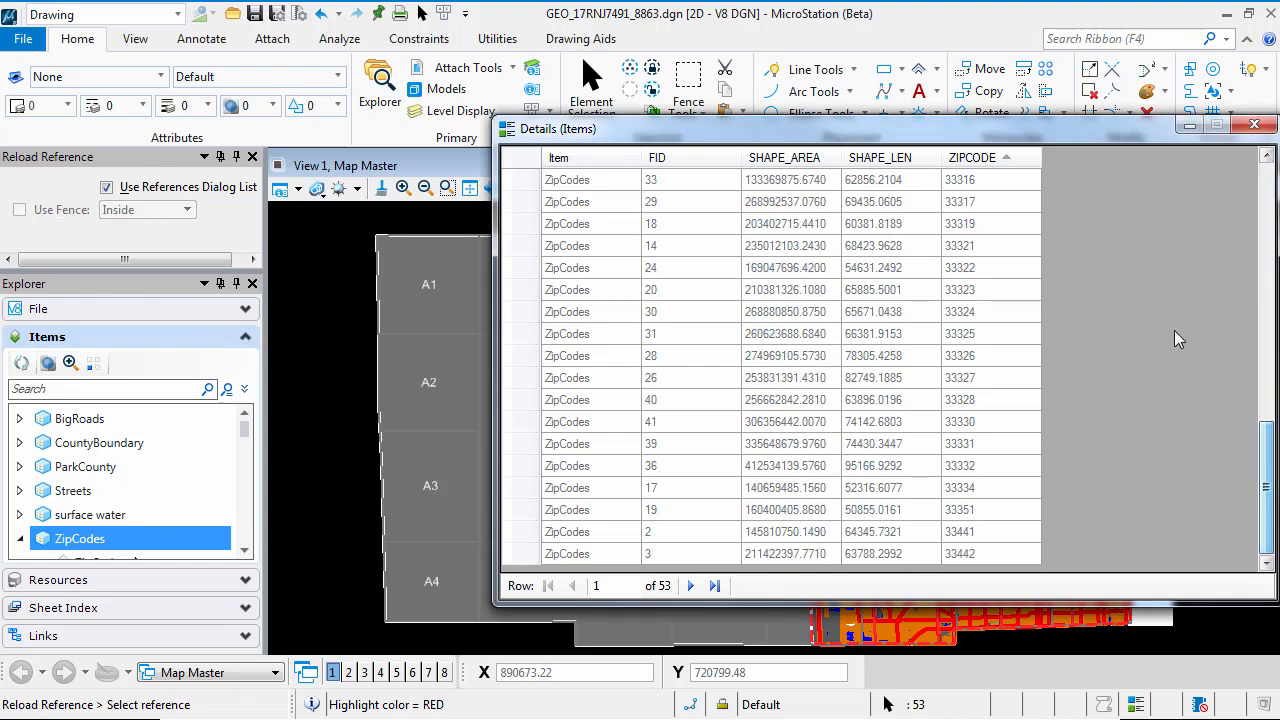
left_click(962, 314)
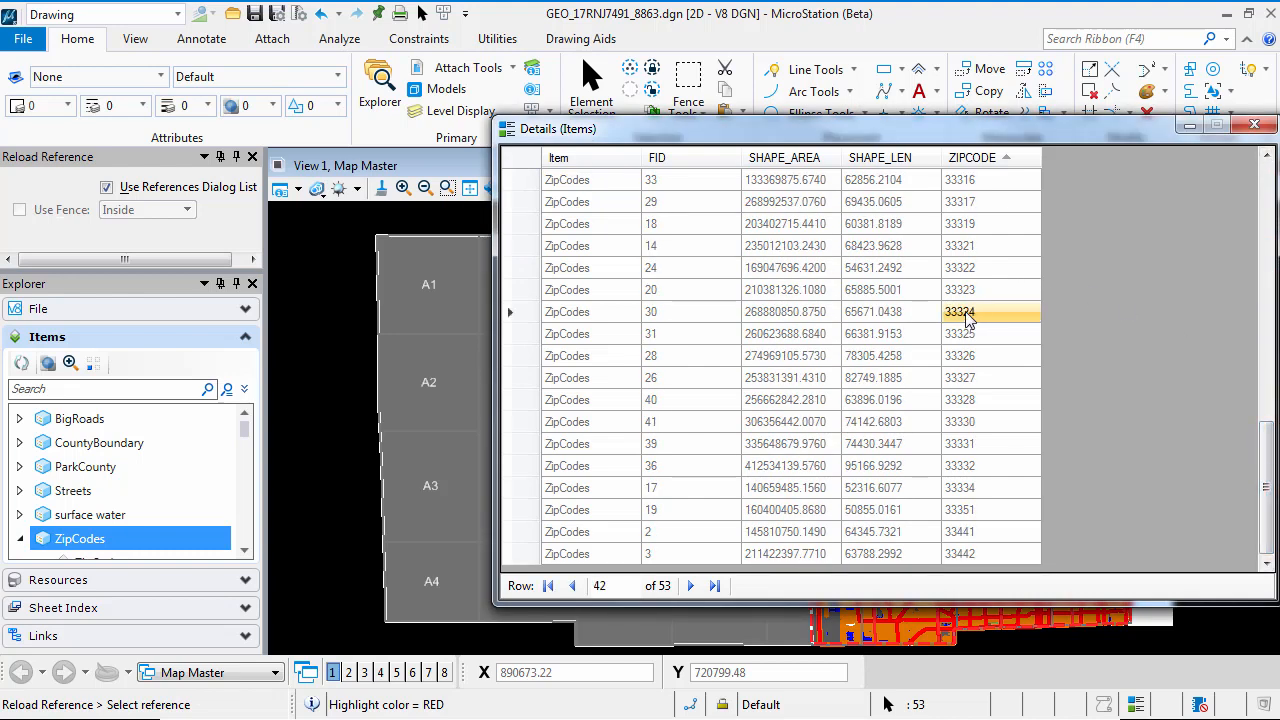
right_click(970, 316)
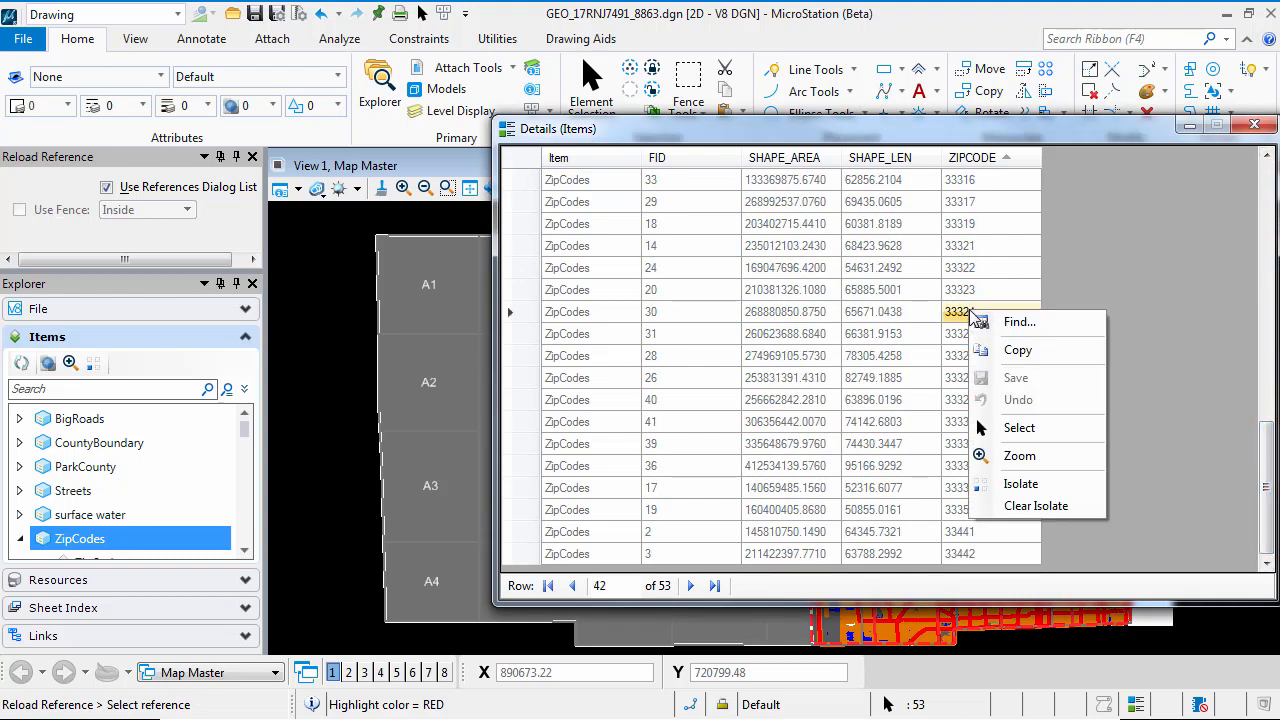
left_click(1041, 460)
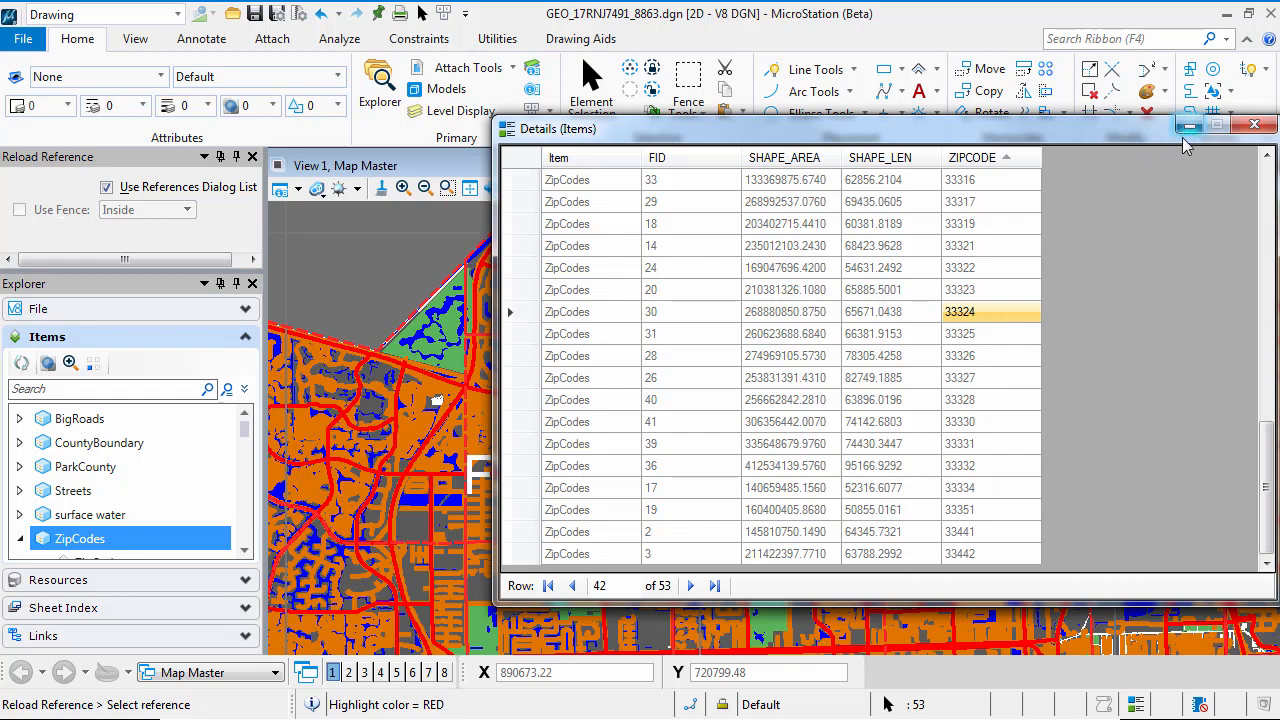
left_click_drag(1079, 138, 1022, 716)
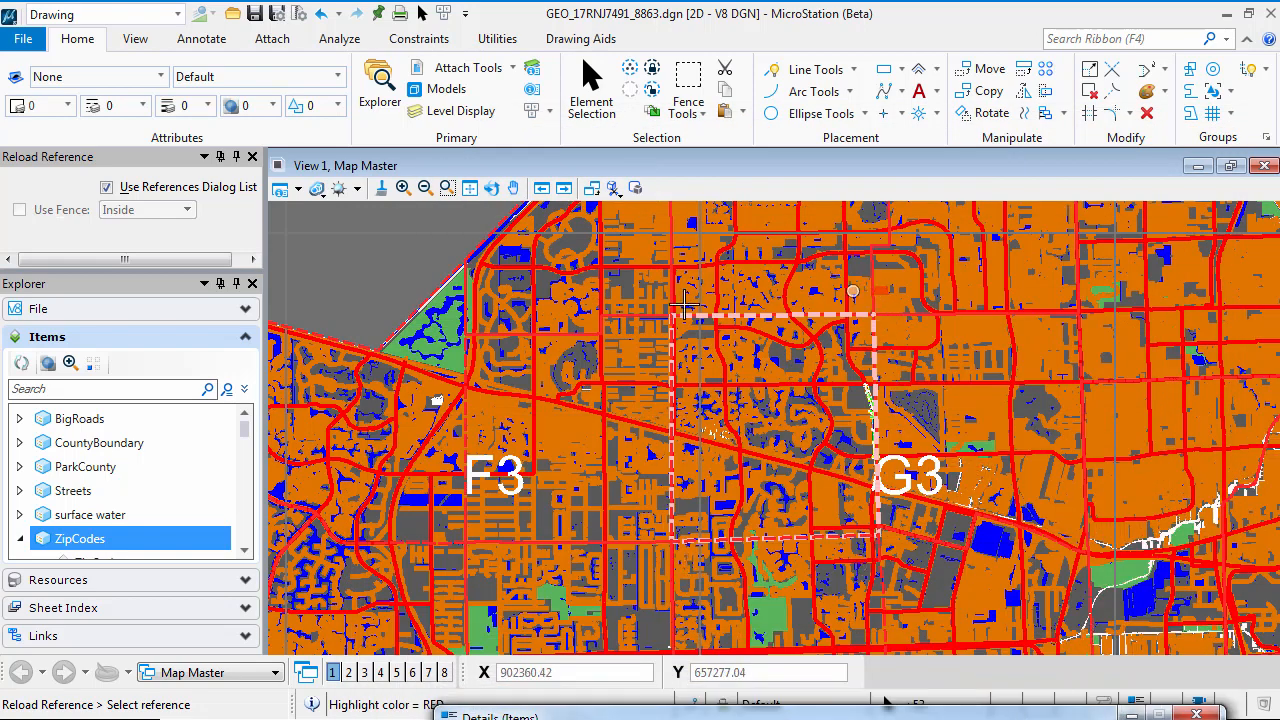
scroll(678, 540, "up", 5)
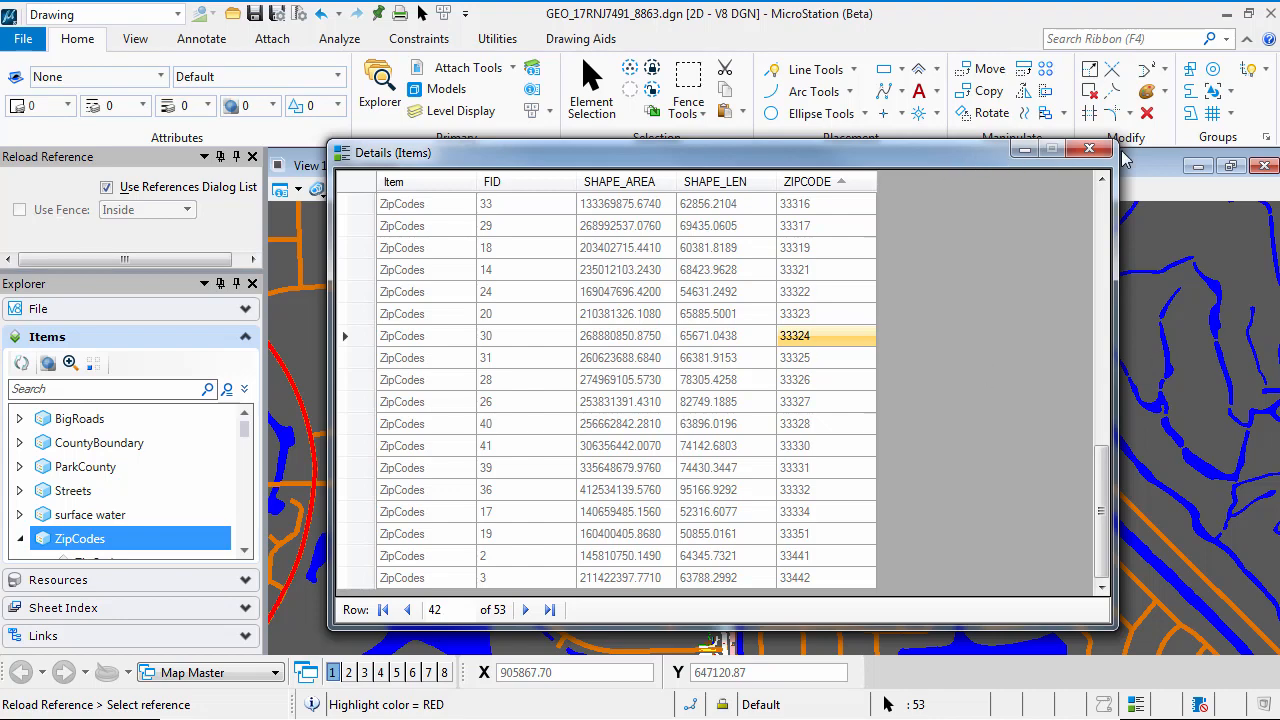
left_click(1089, 149)
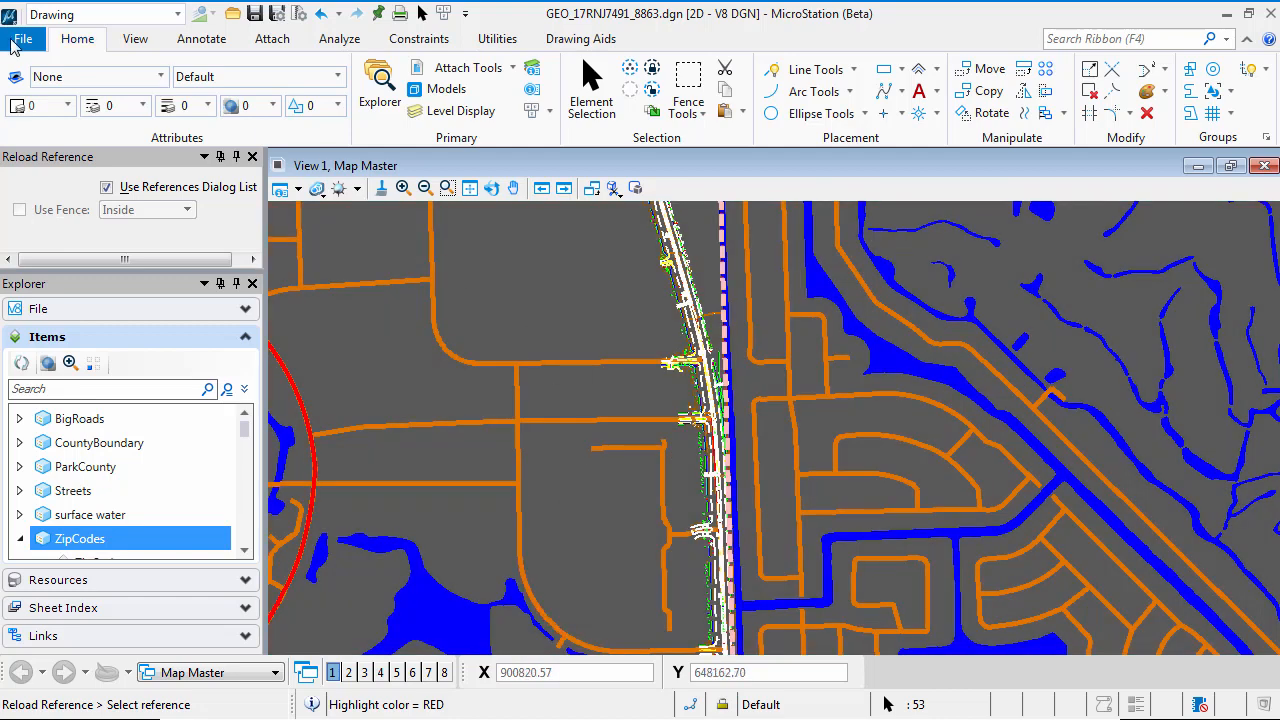
Fit the whole county map in View 1 and save the design file's settings
left_click(22, 44)
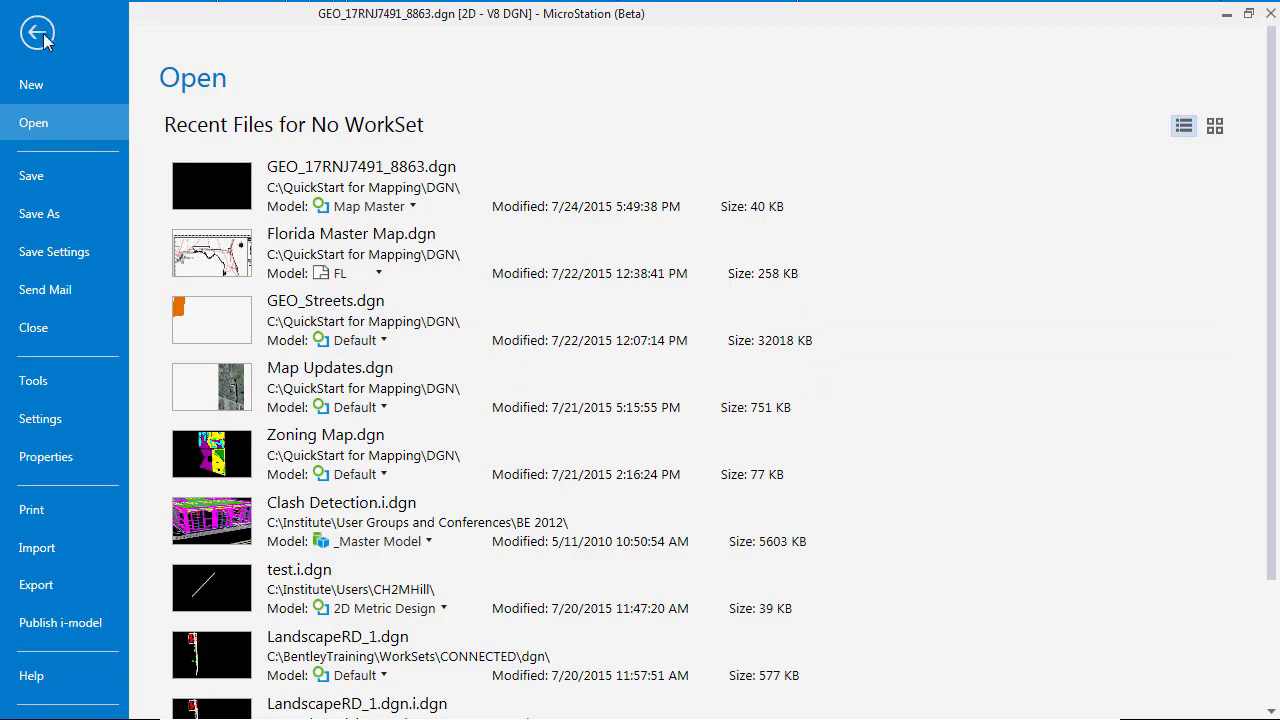
left_click(42, 38)
left_click(469, 188)
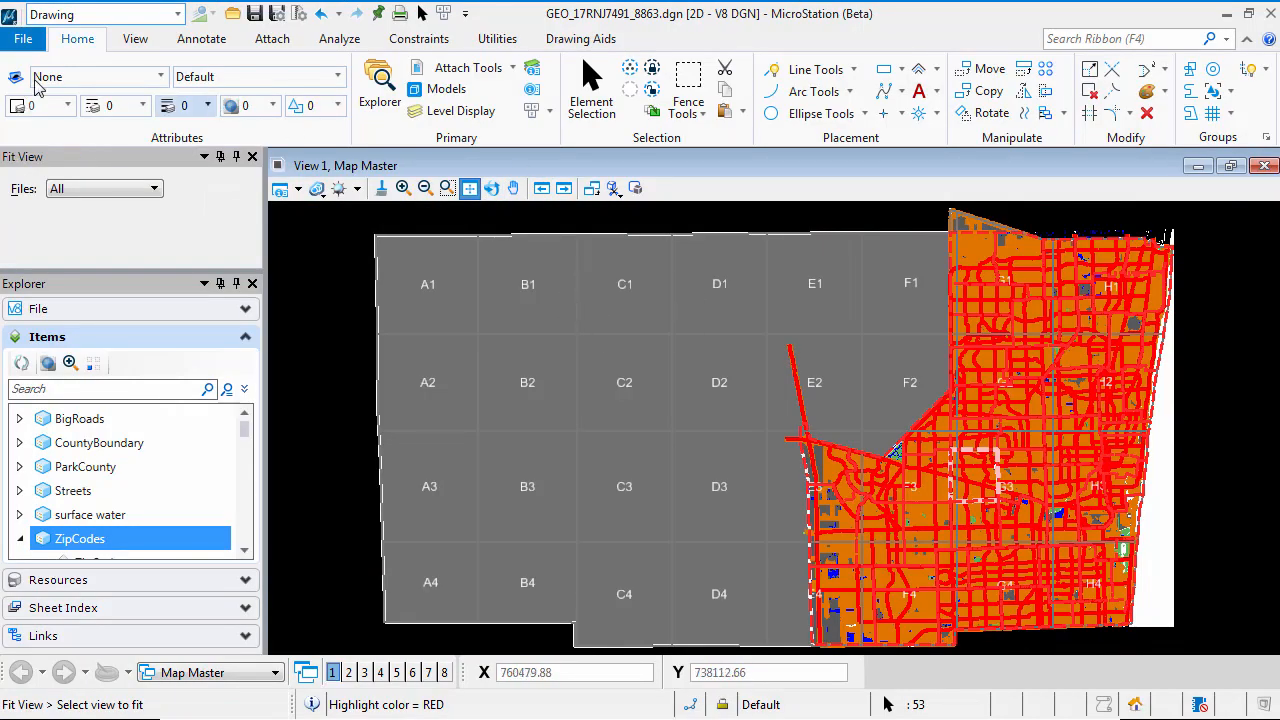
left_click(36, 40)
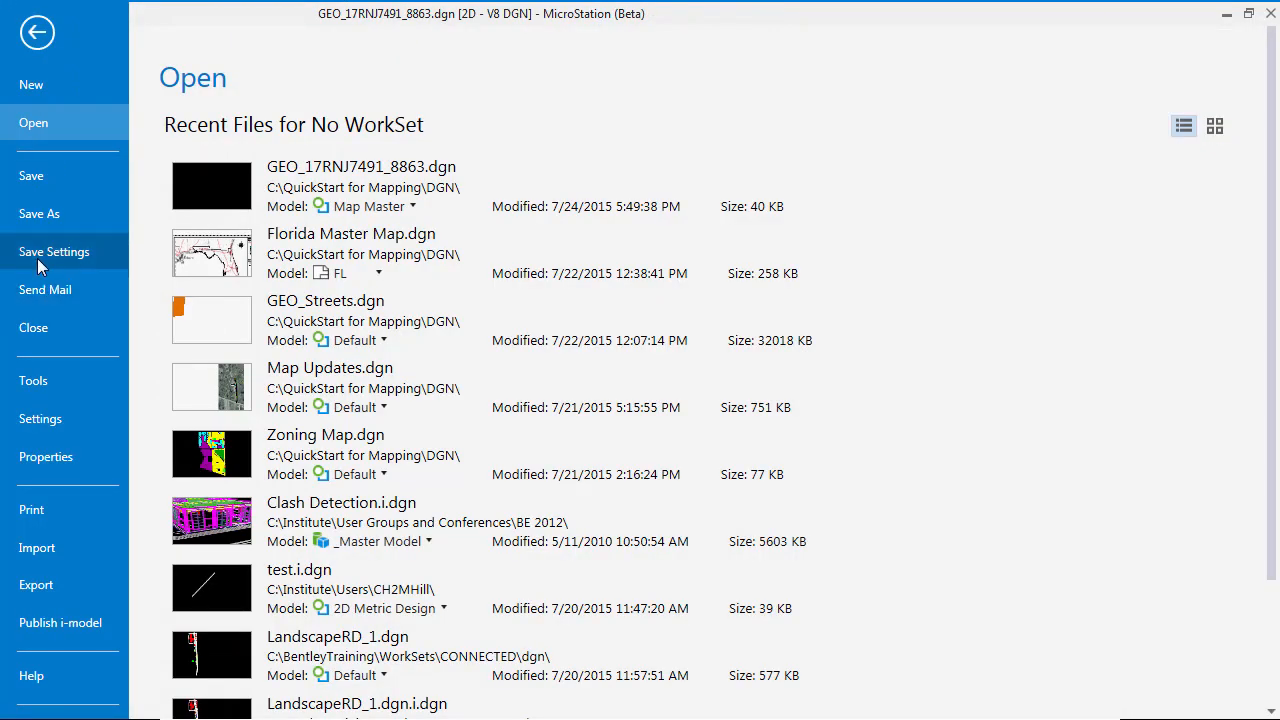
left_click(42, 256)
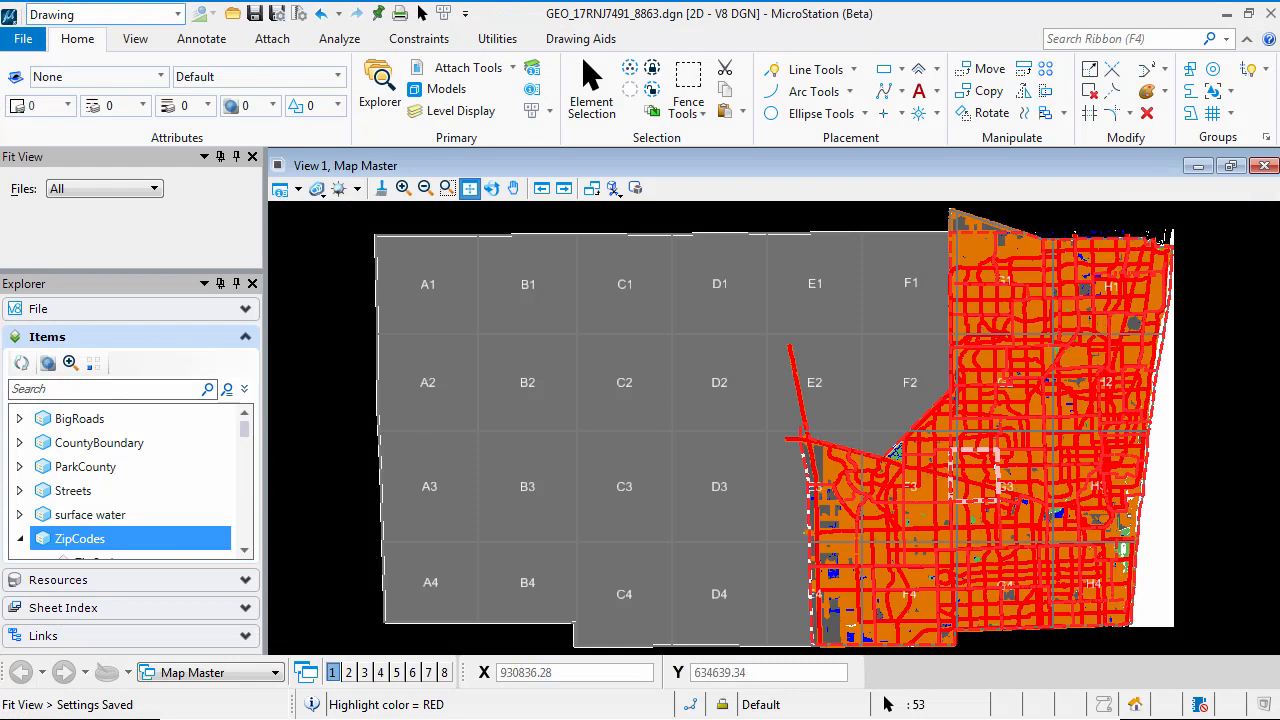